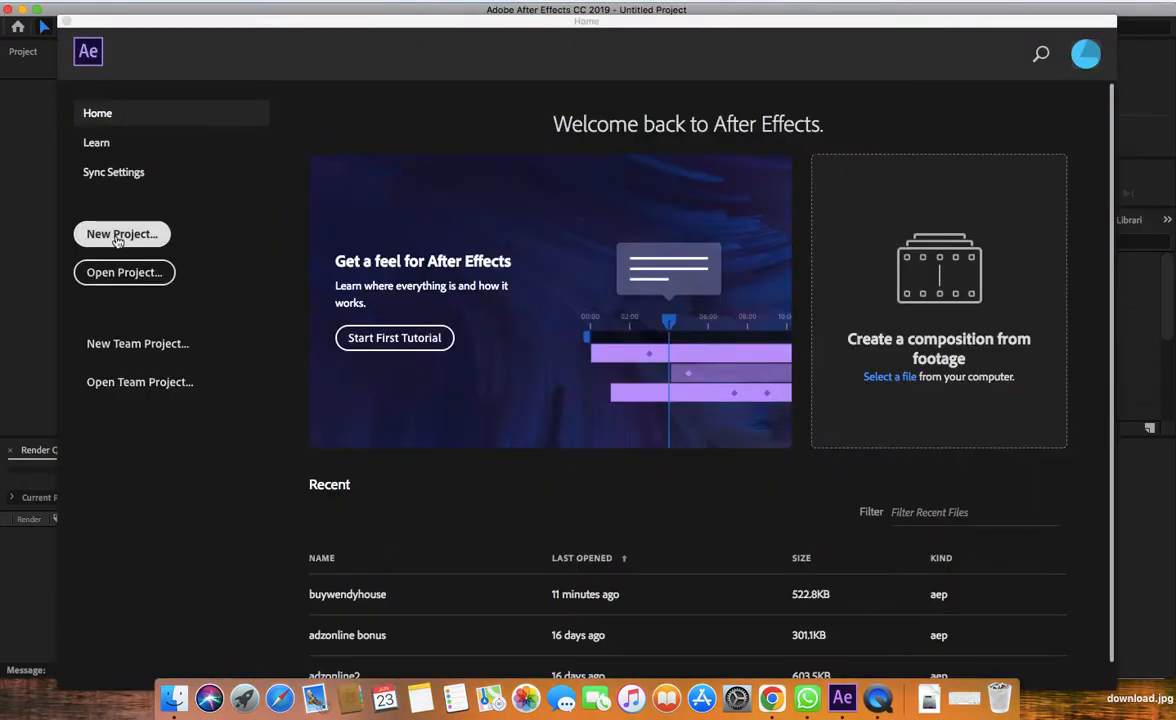
# - Create a new project with an HDTV 1080 29.97 composition, 1920 x 1080 px, 0;00;18;03 long, with a yellow background
pyautogui.click(119, 236)
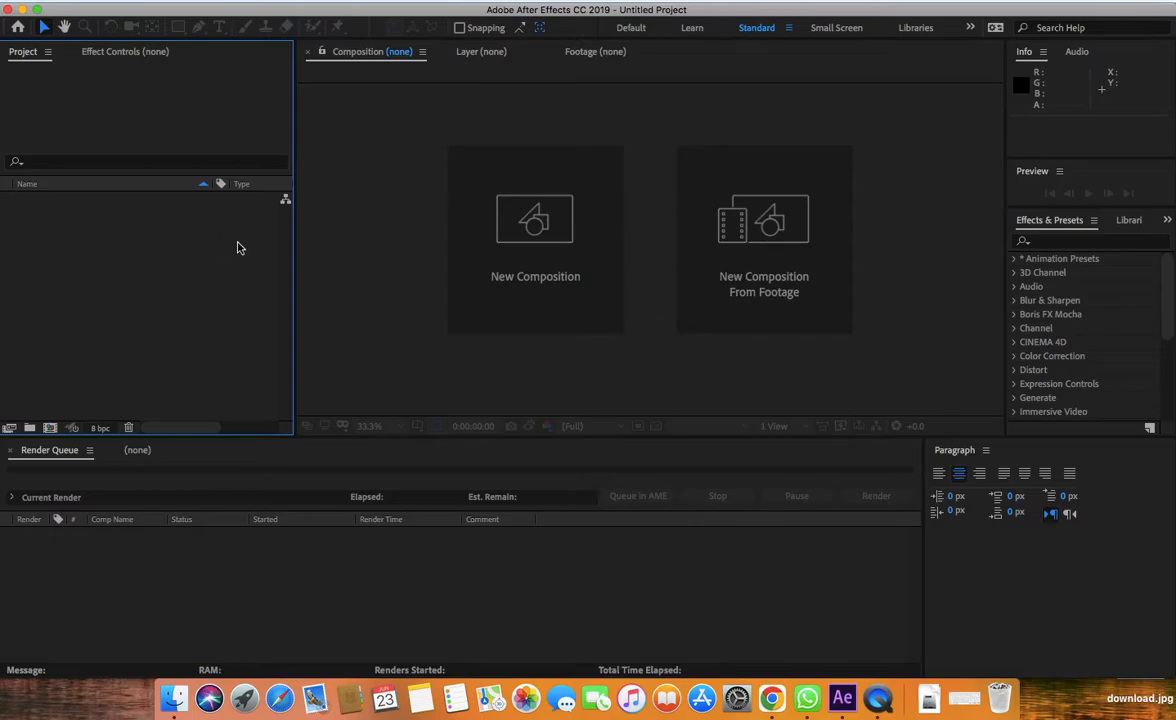
pyautogui.click(490, 249)
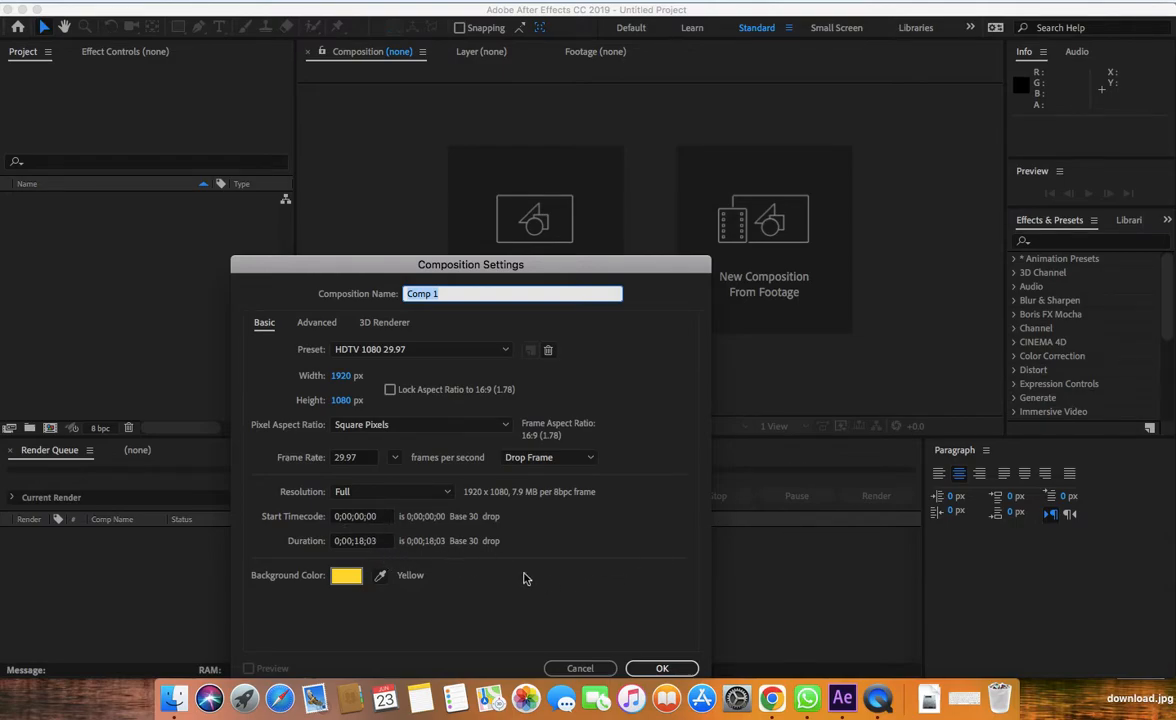
pyautogui.click(655, 668)
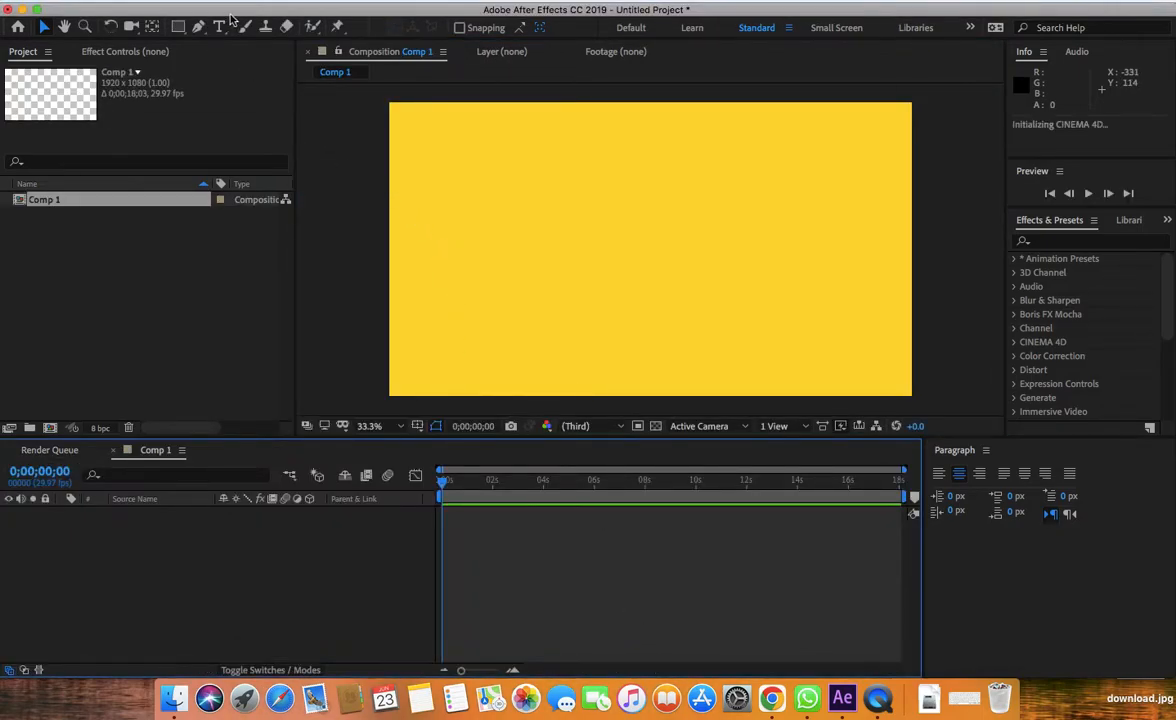
# - Import the Google logo, arrow icon and rectangle clipart PNG files from the desktop into the project
pyautogui.moveTo(235, 17); pyautogui.dragTo(324, 16)
pyautogui.click(65, 22)
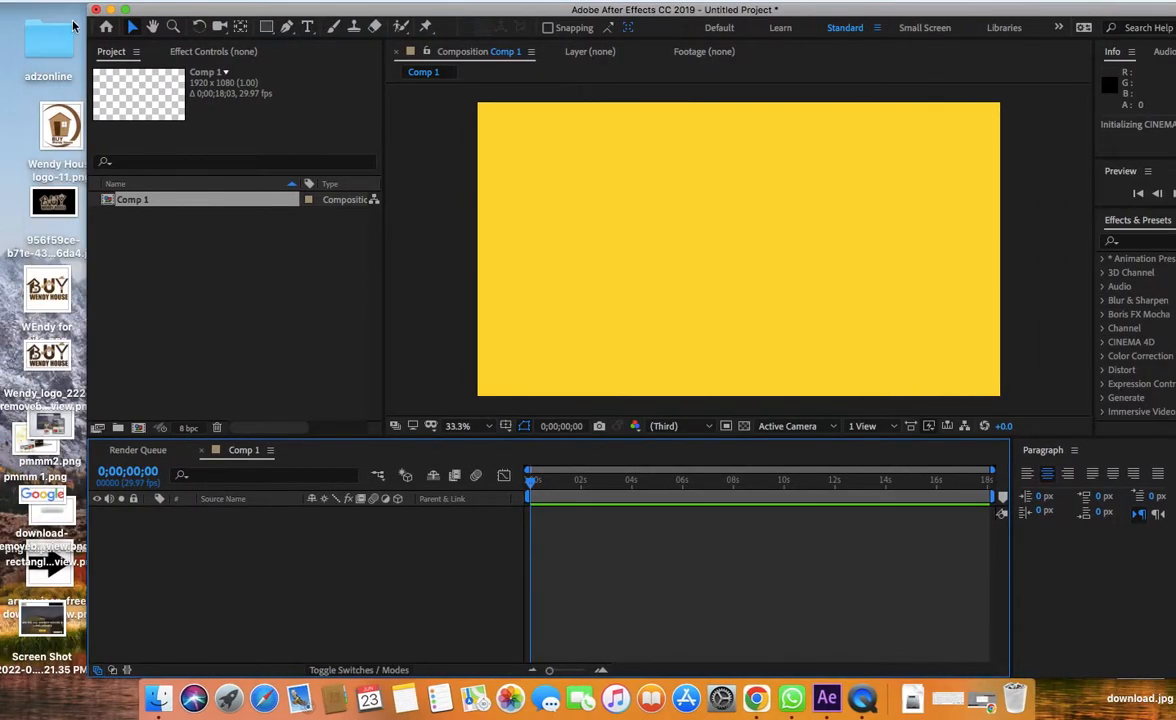
pyautogui.moveTo(219, 13); pyautogui.dragTo(248, 13)
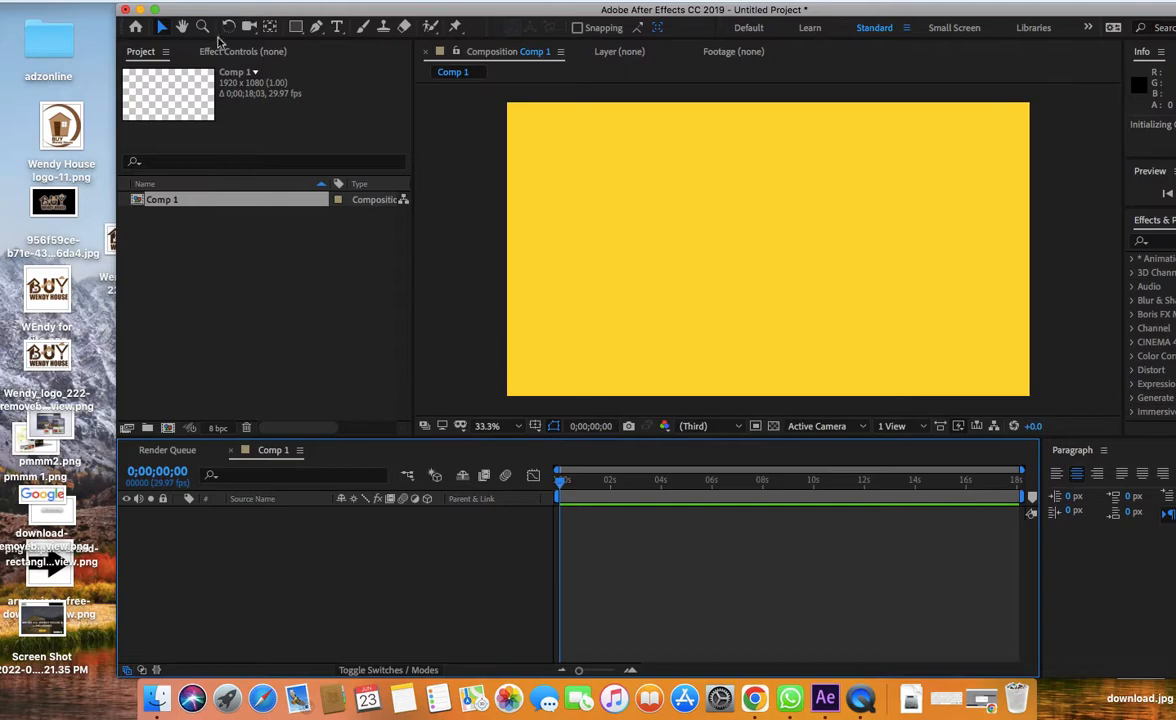
pyautogui.moveTo(43, 505); pyautogui.dragTo(252, 277)
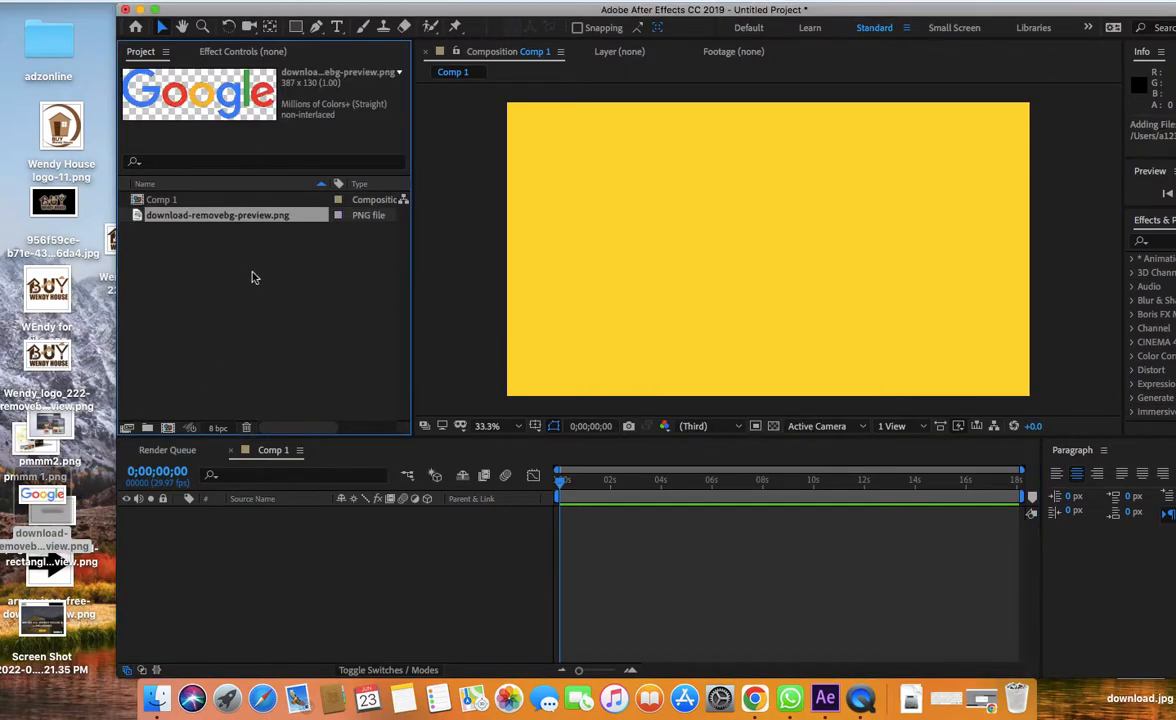
pyautogui.moveTo(38, 582); pyautogui.dragTo(207, 339)
pyautogui.moveTo(57, 520); pyautogui.dragTo(205, 334)
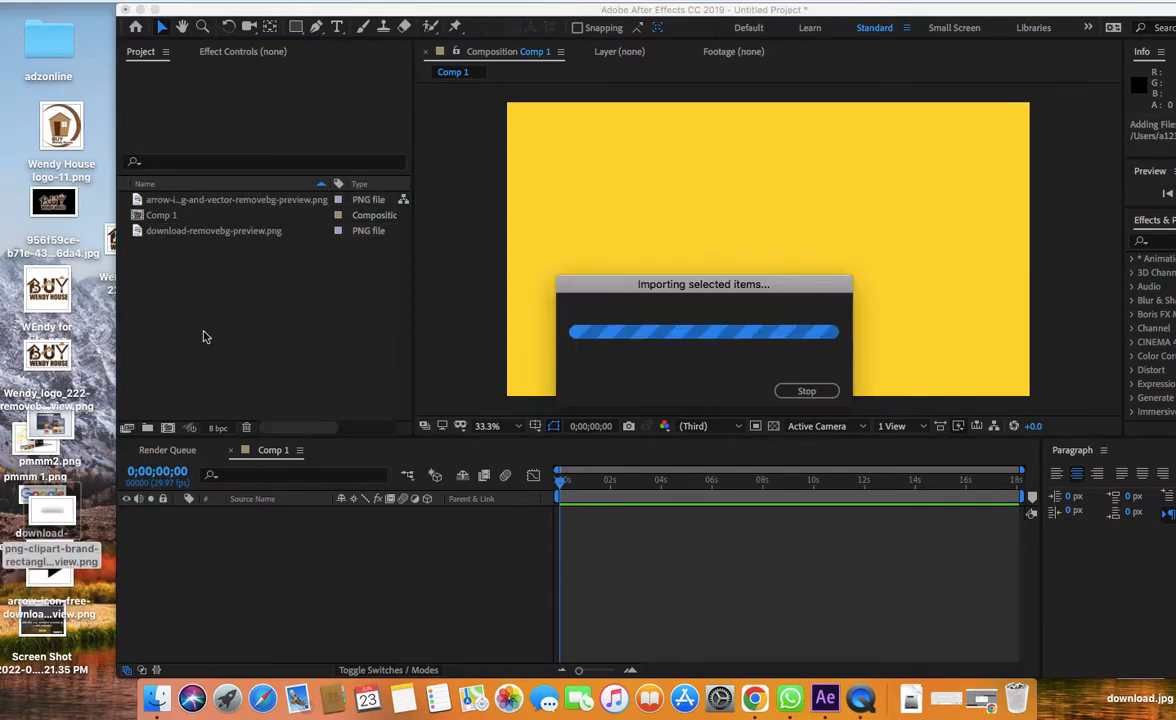
pyautogui.moveTo(509, 14); pyautogui.dragTo(401, 4)
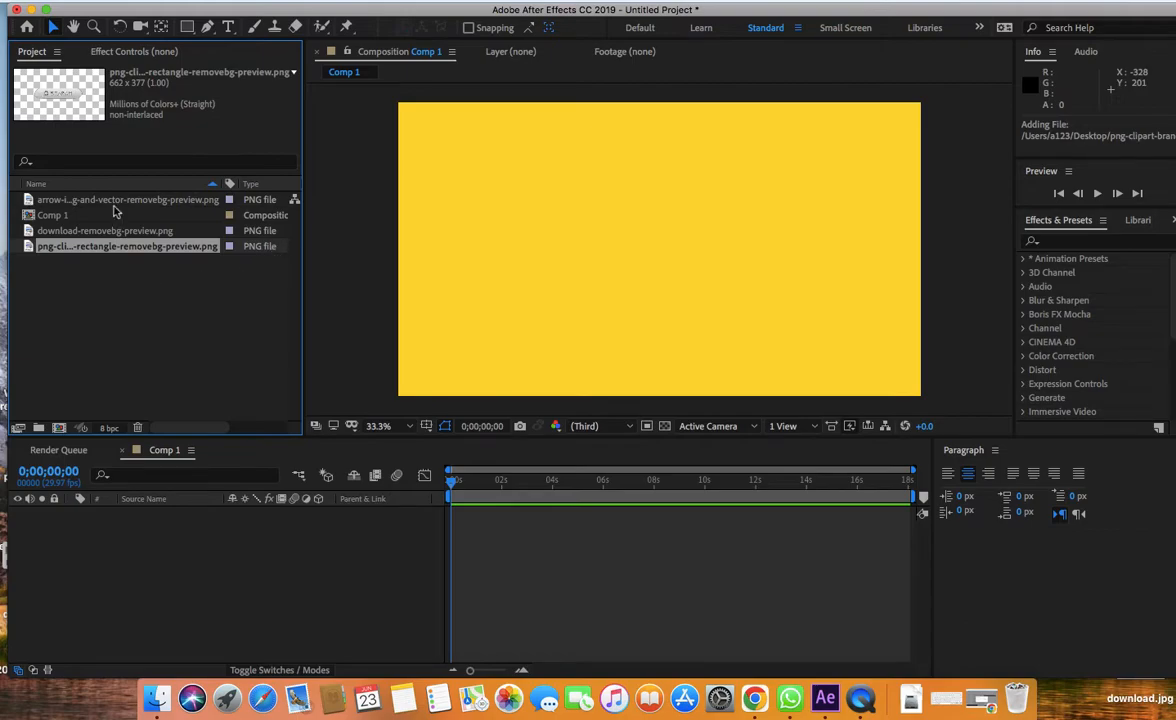
# - Add a grey 1920 x 1080 px solid layer named "bg" to the composition
pyautogui.rightClick(193, 553)
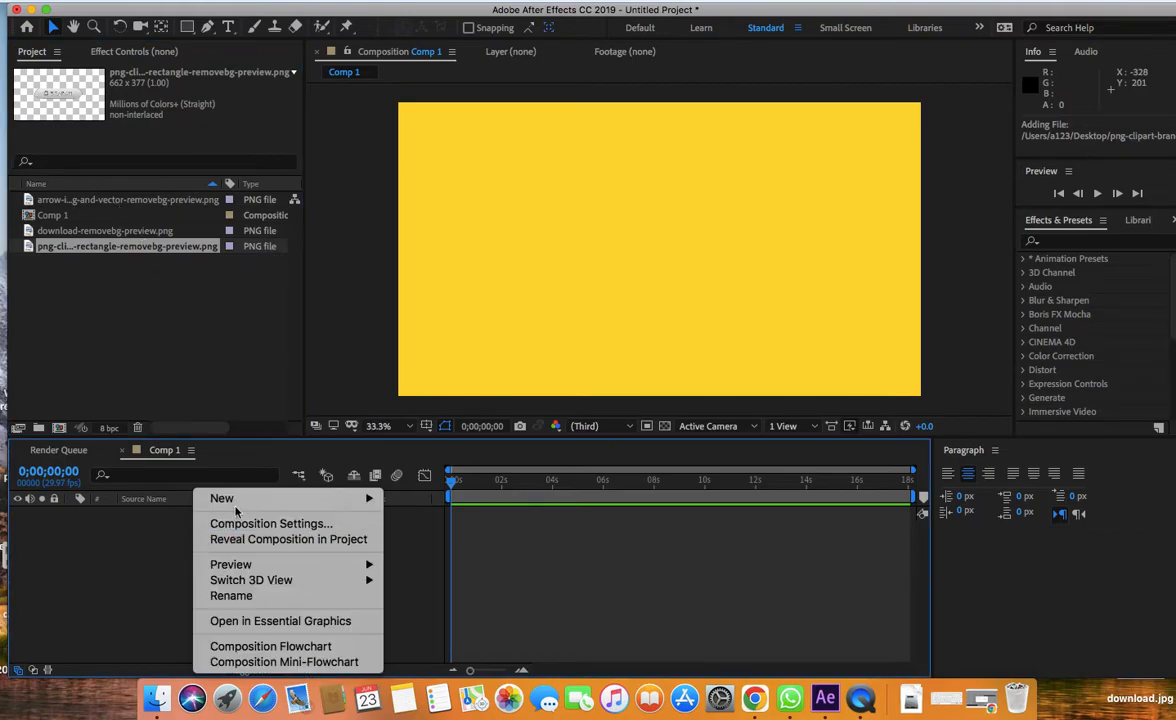
pyautogui.moveTo(365, 499)
pyautogui.click(418, 539)
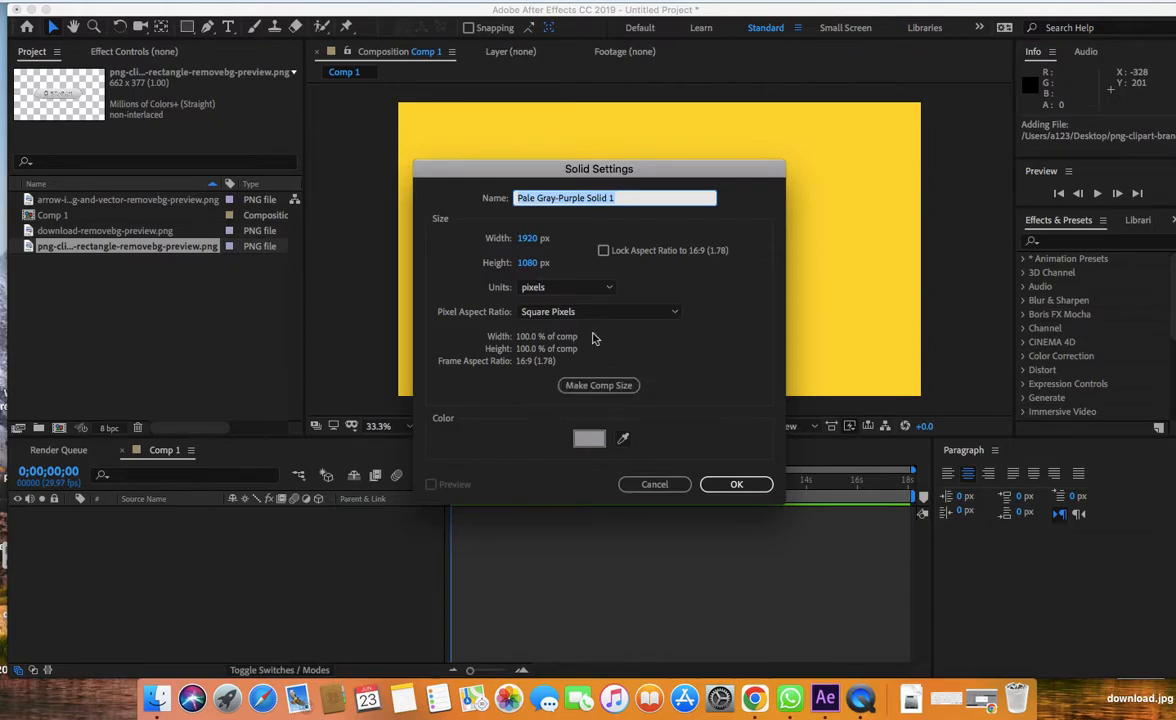
pyautogui.press('BackSpace')
pyautogui.write('bg')
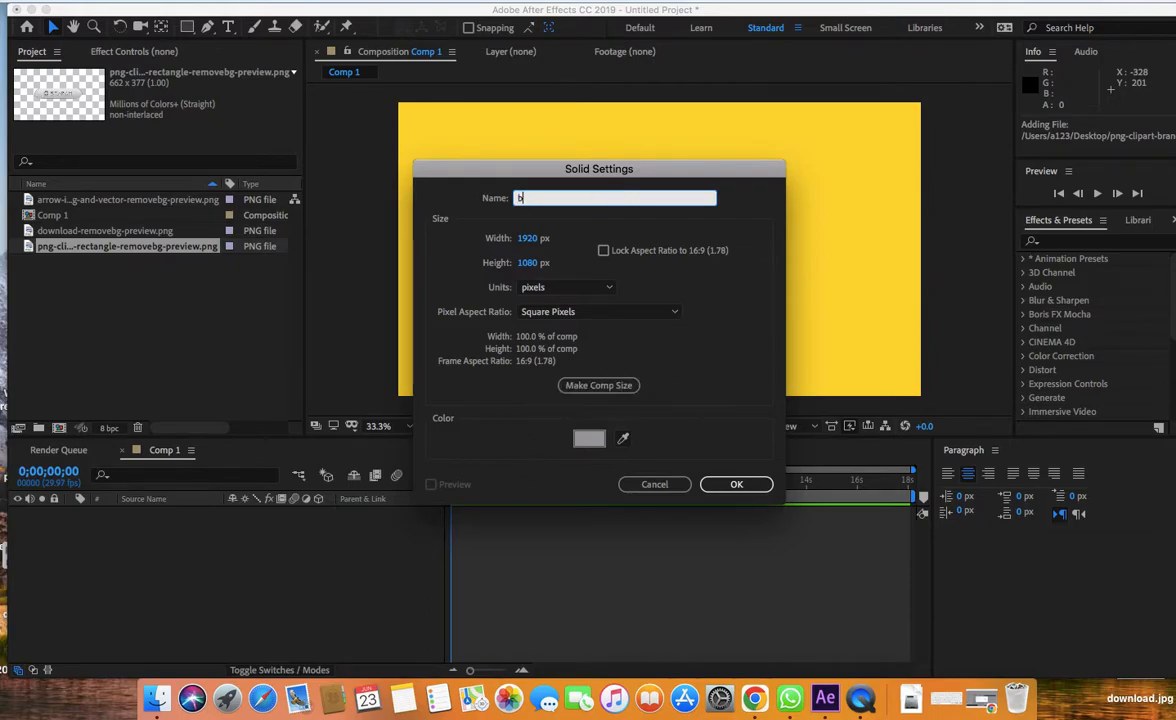
pyautogui.click(731, 486)
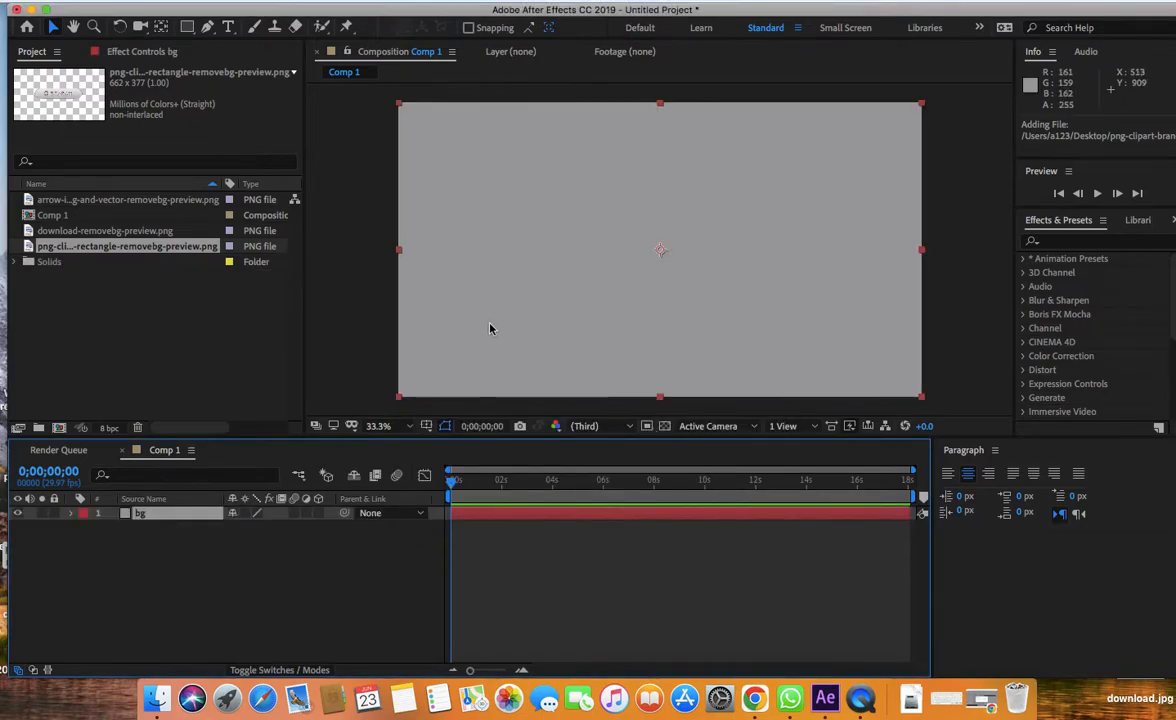
# - Apply an inverted full-frame rectangular mask to the bg layer and set its feather to 1651 pixels
pyautogui.doubleClick(187, 28)
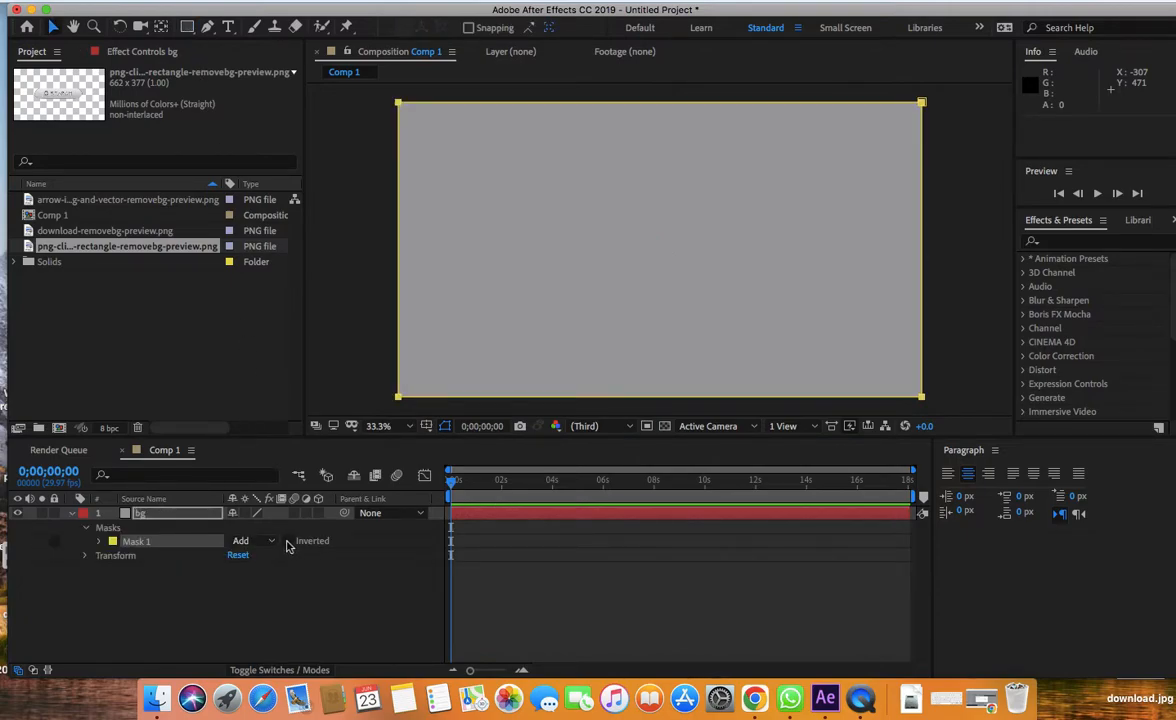
pyautogui.click(289, 541)
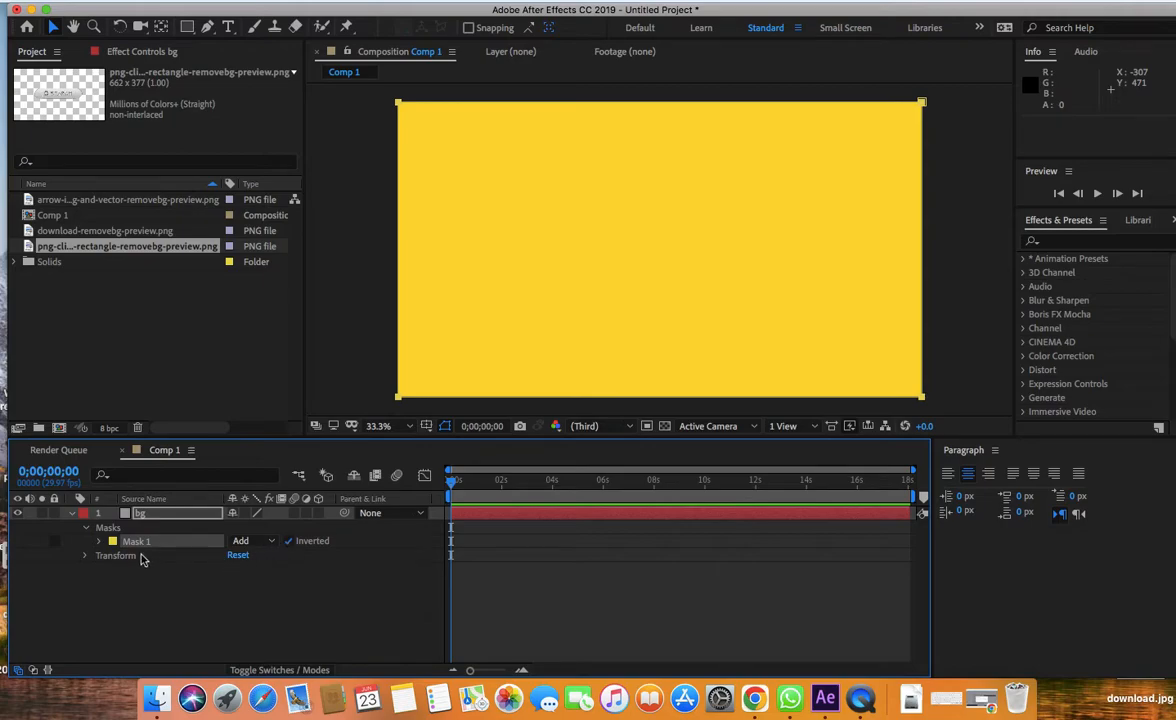
pyautogui.click(100, 542)
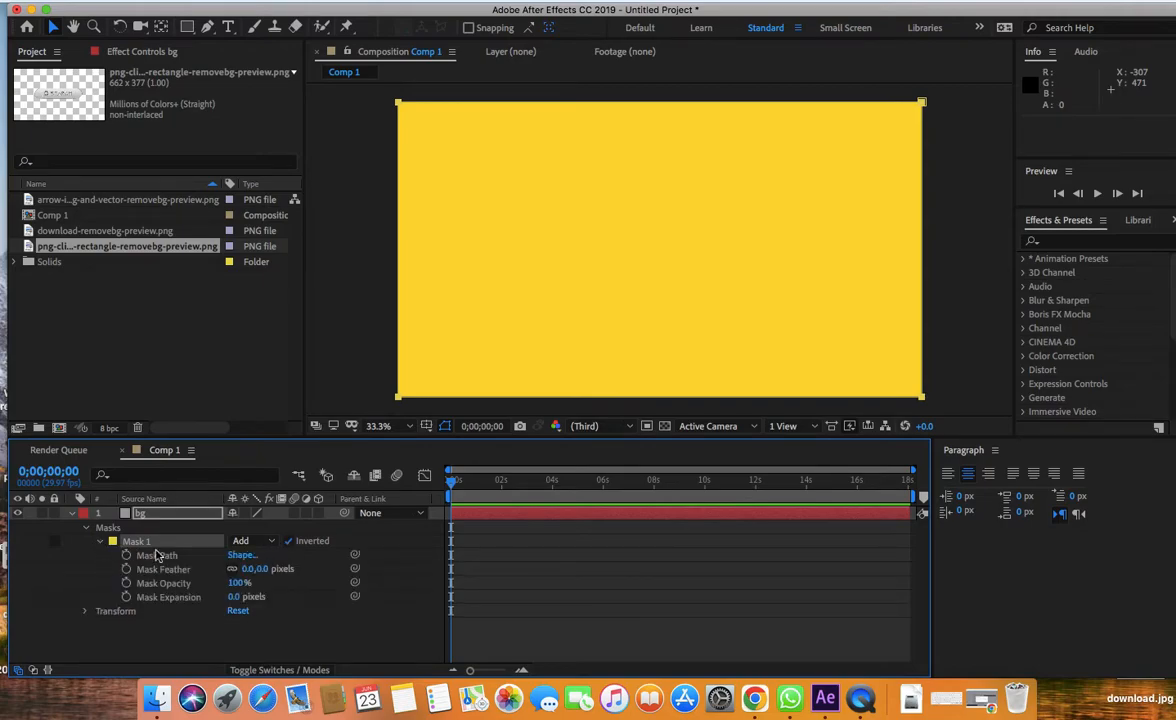
pyautogui.moveTo(261, 571); pyautogui.dragTo(413, 569)
pyautogui.moveTo(273, 573); pyautogui.dragTo(293, 569)
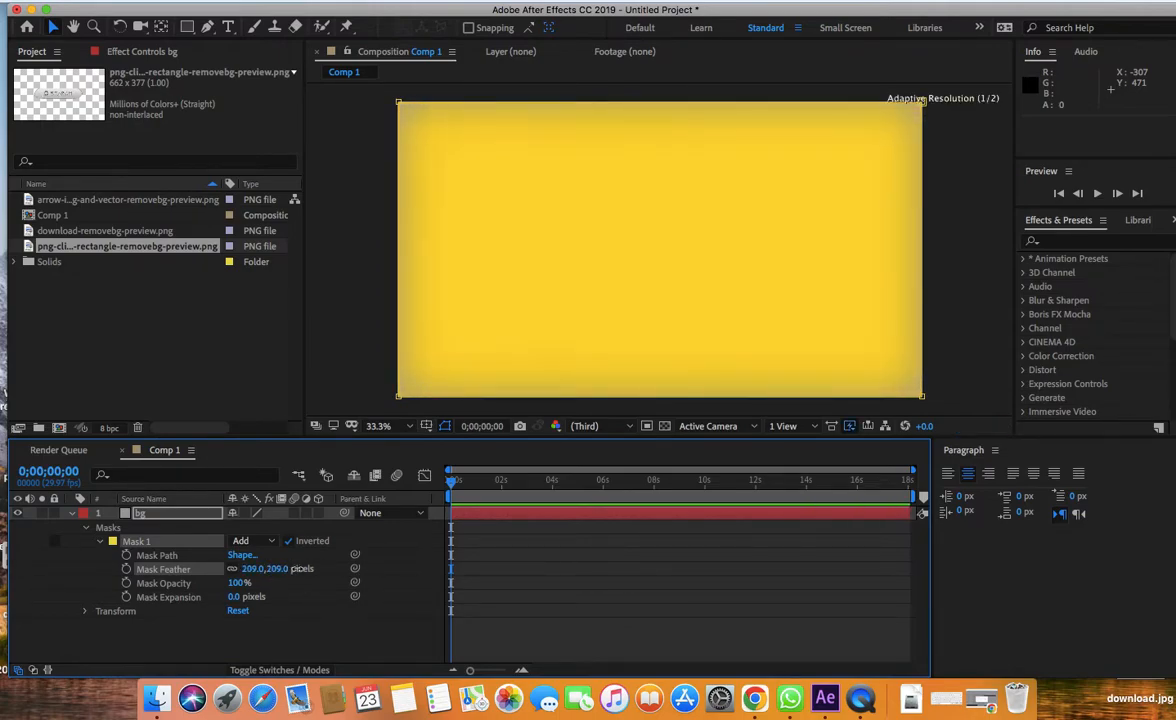
pyautogui.moveTo(276, 570); pyautogui.dragTo(330, 568)
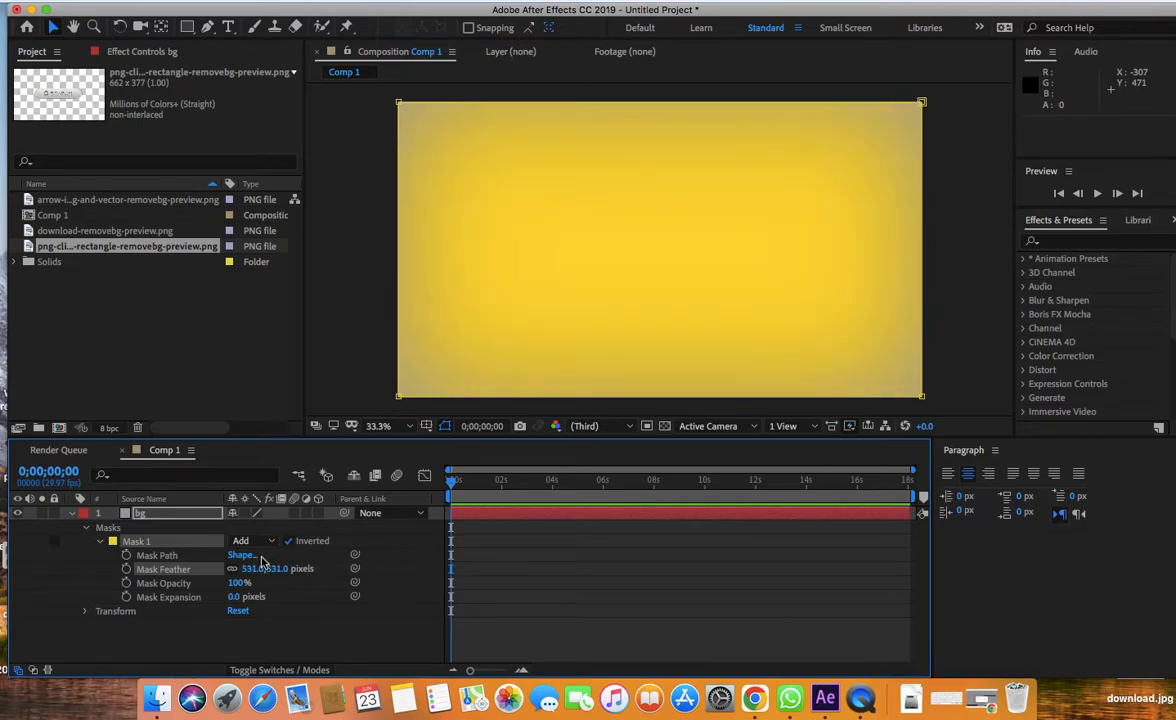
pyautogui.moveTo(301, 568); pyautogui.dragTo(395, 555)
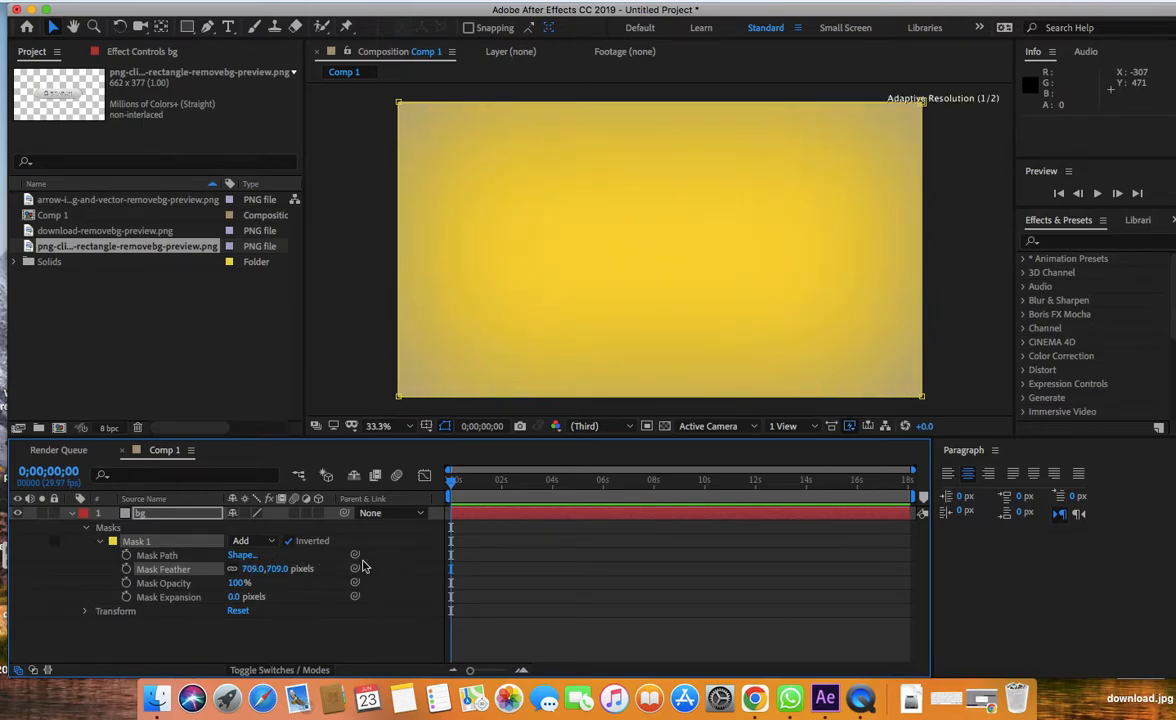
pyautogui.moveTo(278, 568); pyautogui.dragTo(298, 568)
pyautogui.moveTo(380, 566); pyautogui.dragTo(352, 567)
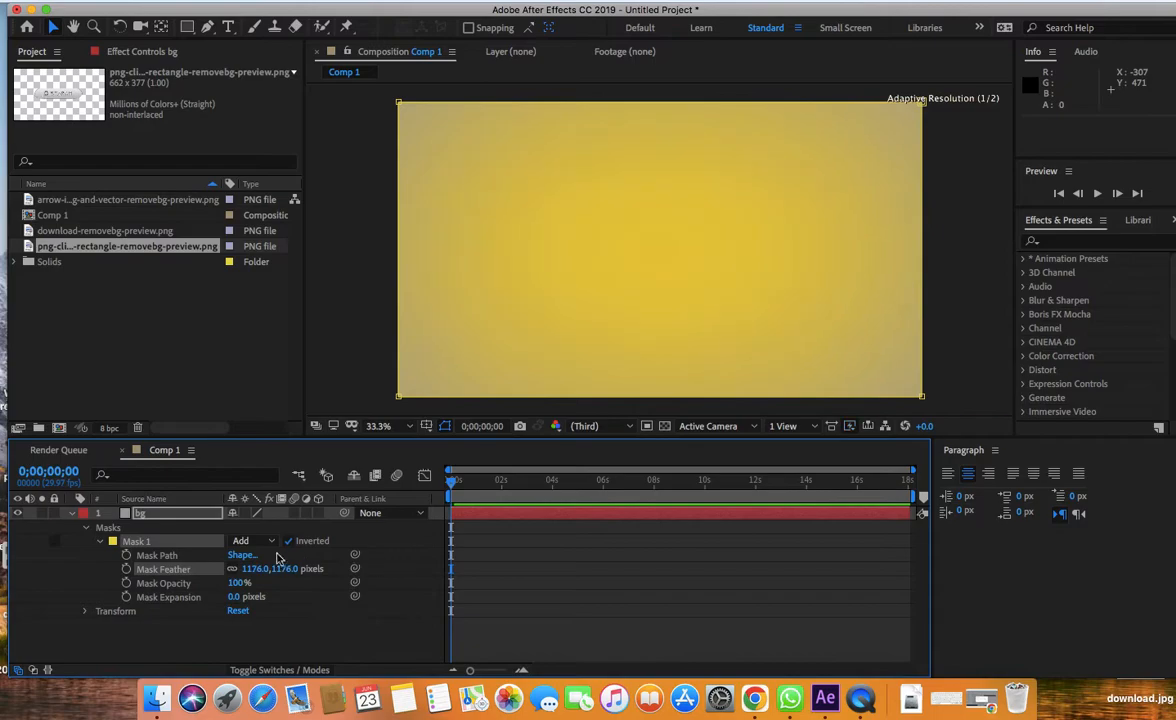
pyautogui.moveTo(278, 568); pyautogui.dragTo(366, 509)
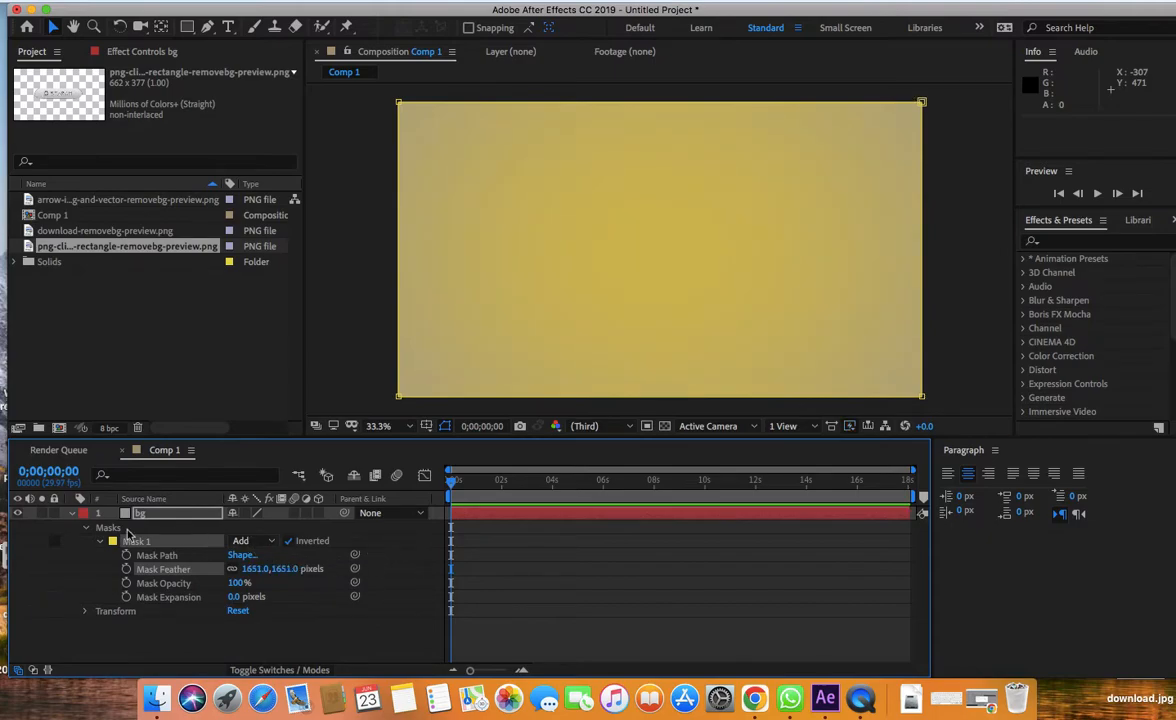
pyautogui.click(72, 513)
pyautogui.click(108, 540)
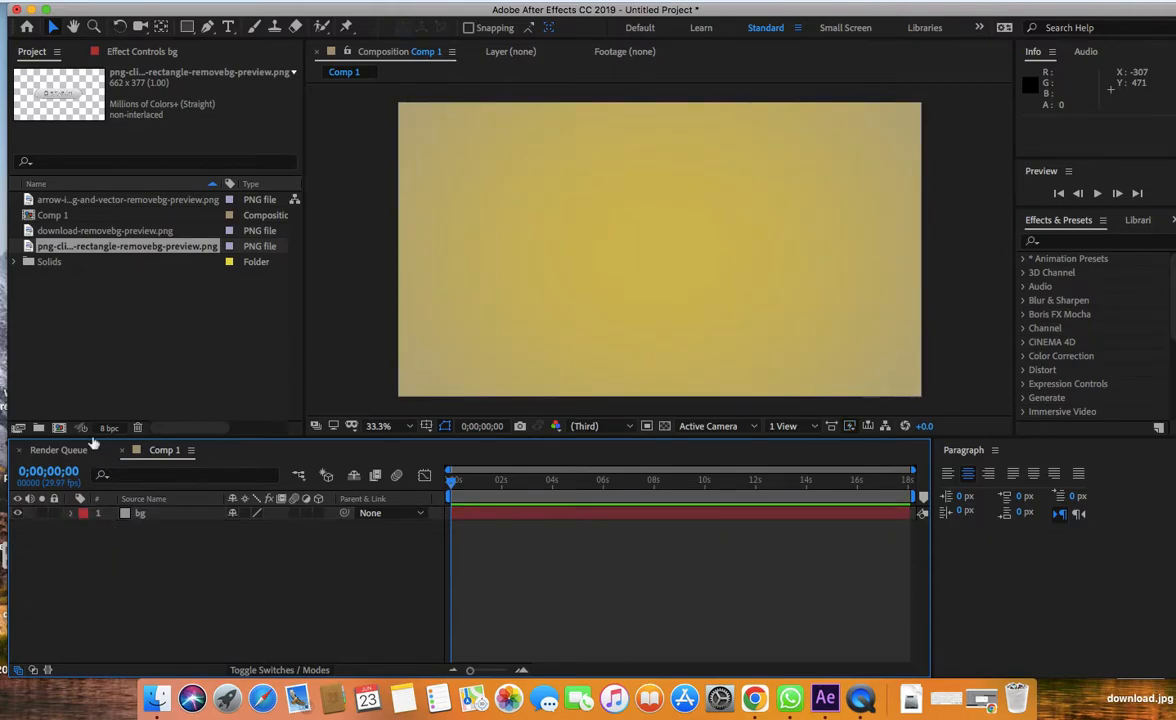
# - Place the Google logo image download-removebg-preview.png in the composition as a layer above bg
pyautogui.click(76, 216)
pyautogui.click(79, 231)
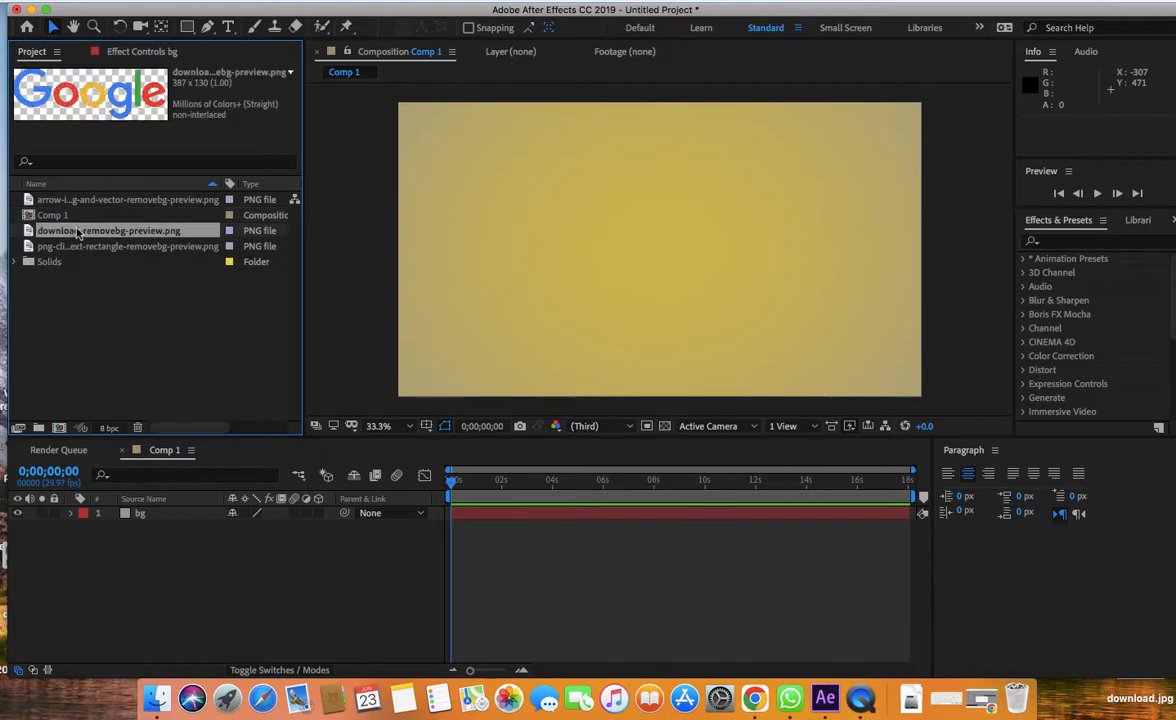
pyautogui.moveTo(88, 238); pyautogui.dragTo(178, 516)
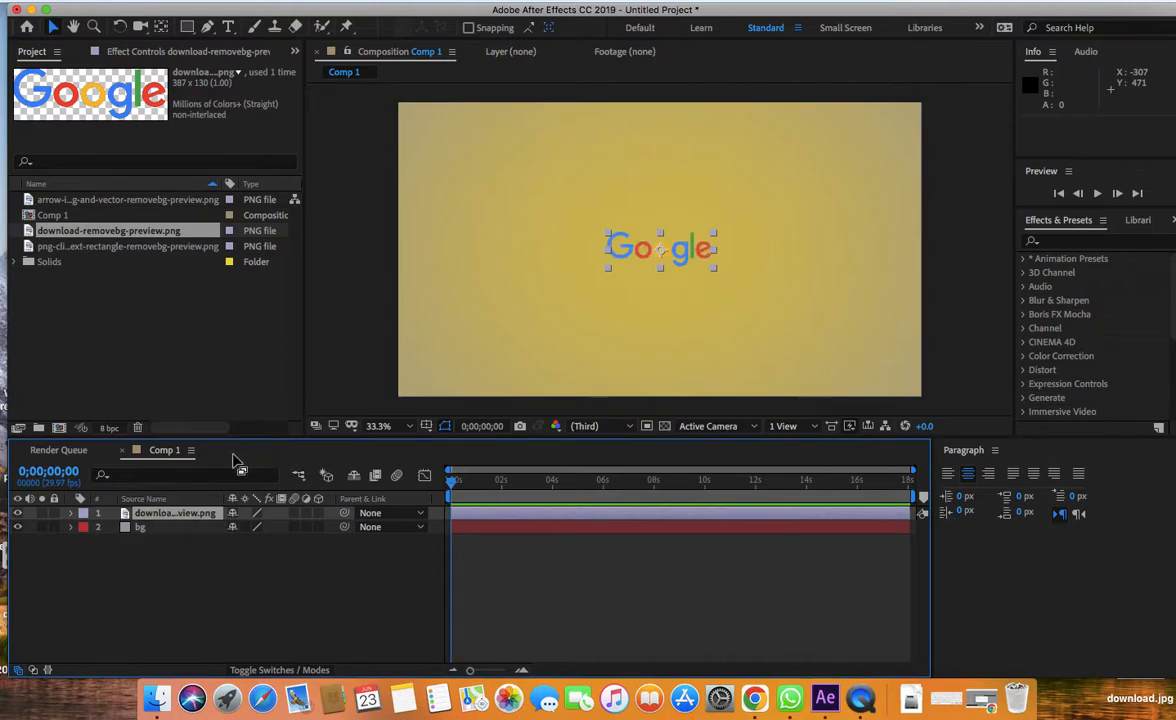
# - Scale the Google logo to 304% and move it to the upper part of the frame at about 975, 321
pyautogui.click(72, 514)
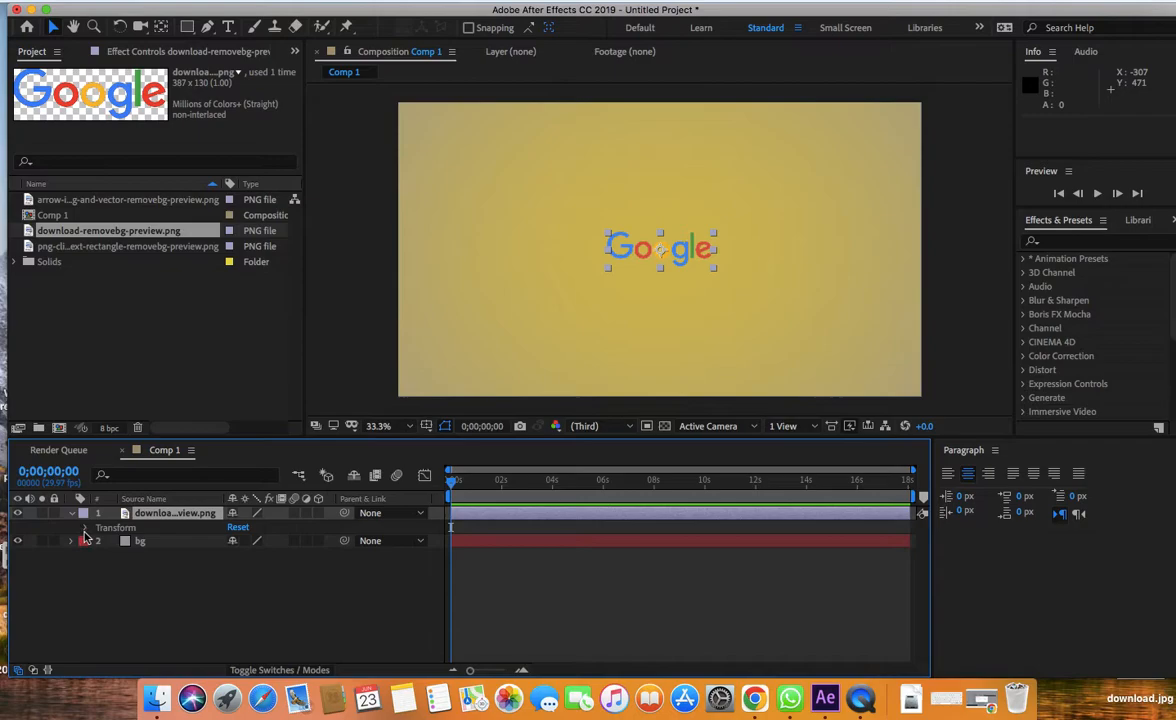
pyautogui.click(86, 529)
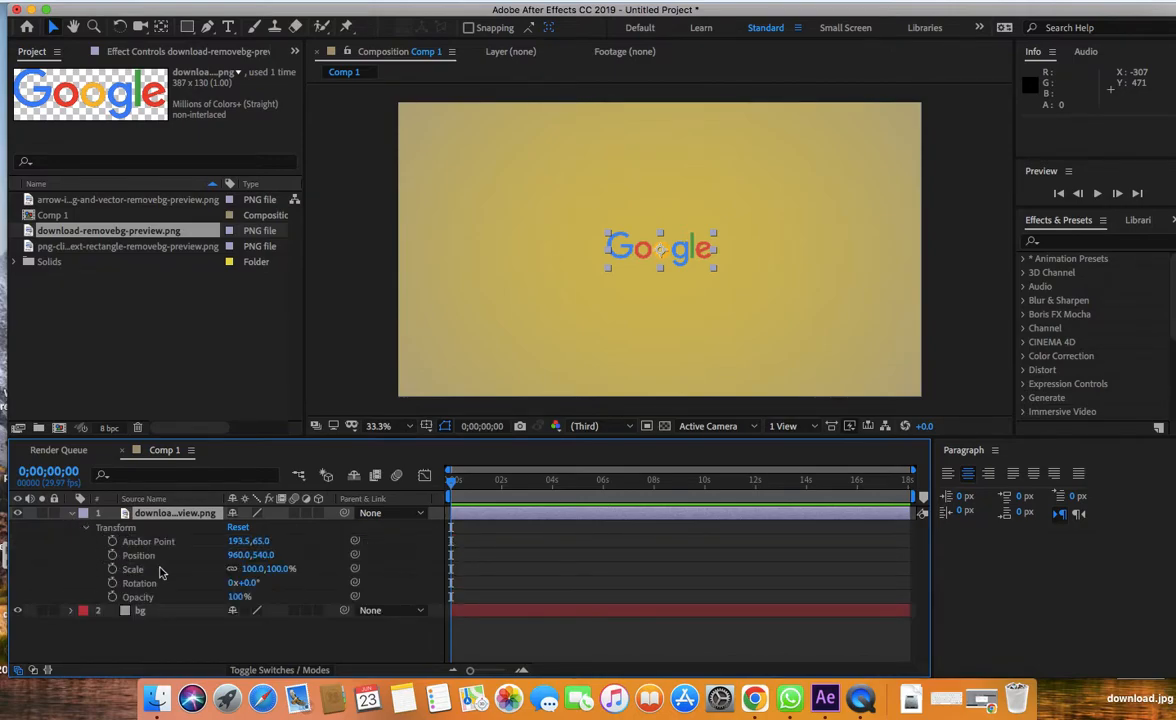
pyautogui.moveTo(279, 572); pyautogui.dragTo(441, 565)
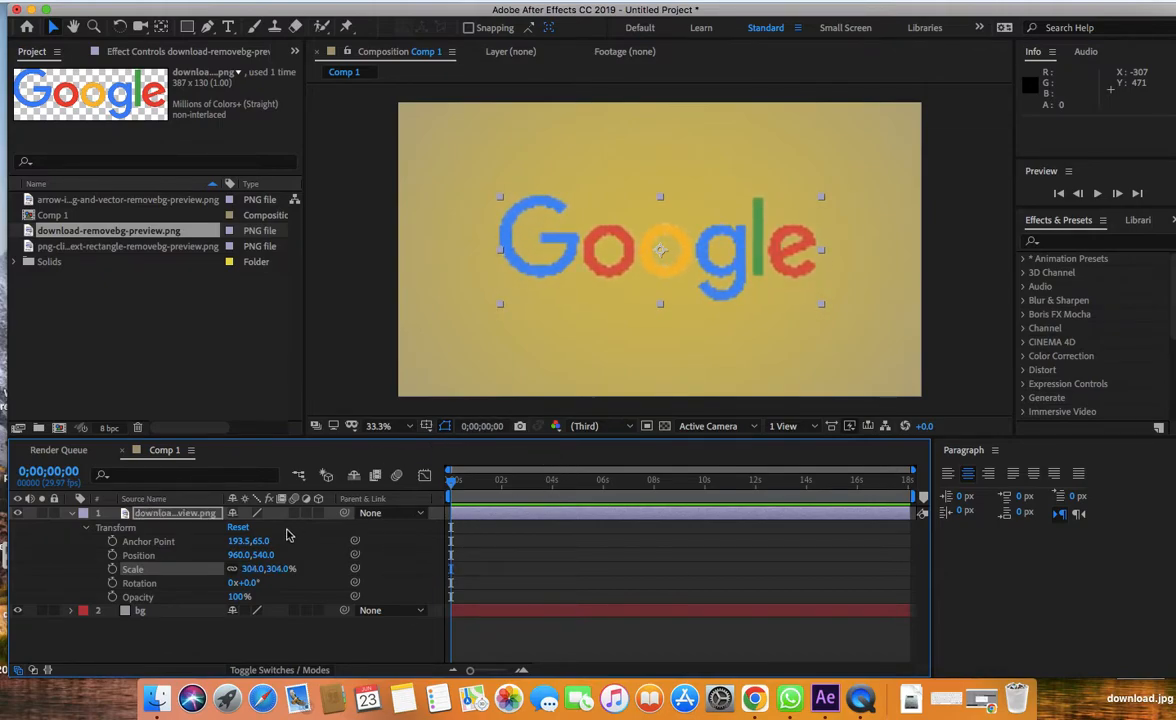
pyautogui.moveTo(693, 262); pyautogui.dragTo(697, 212)
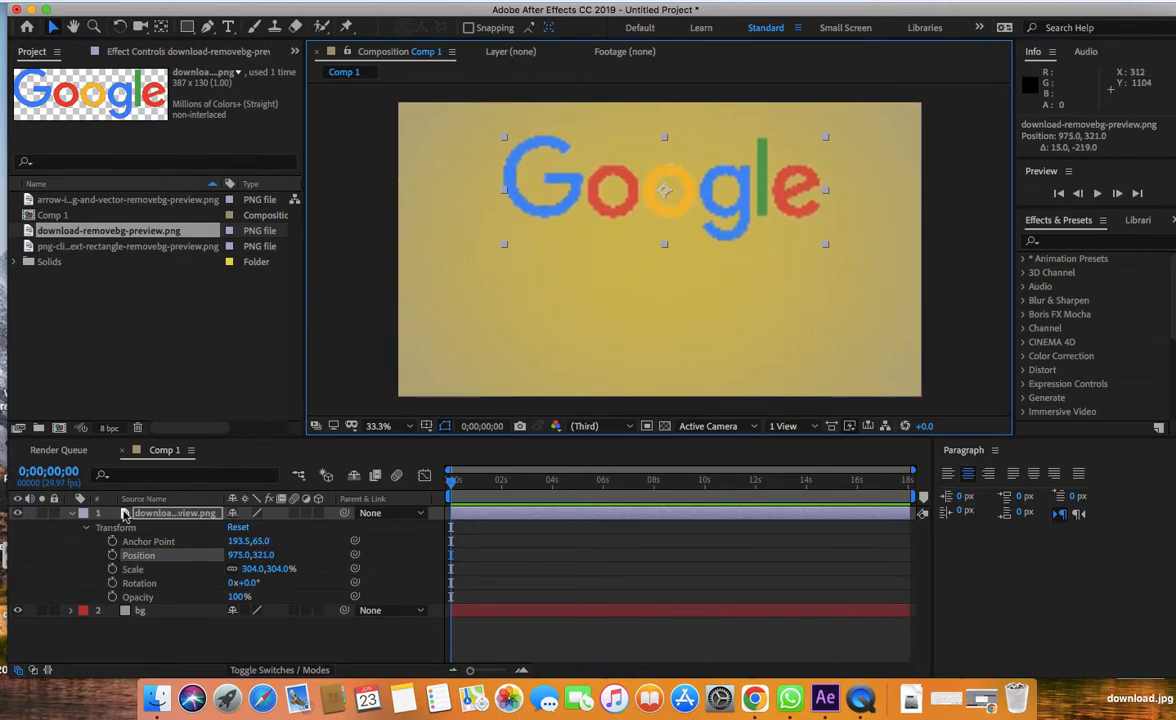
pyautogui.click(72, 513)
pyautogui.click(117, 549)
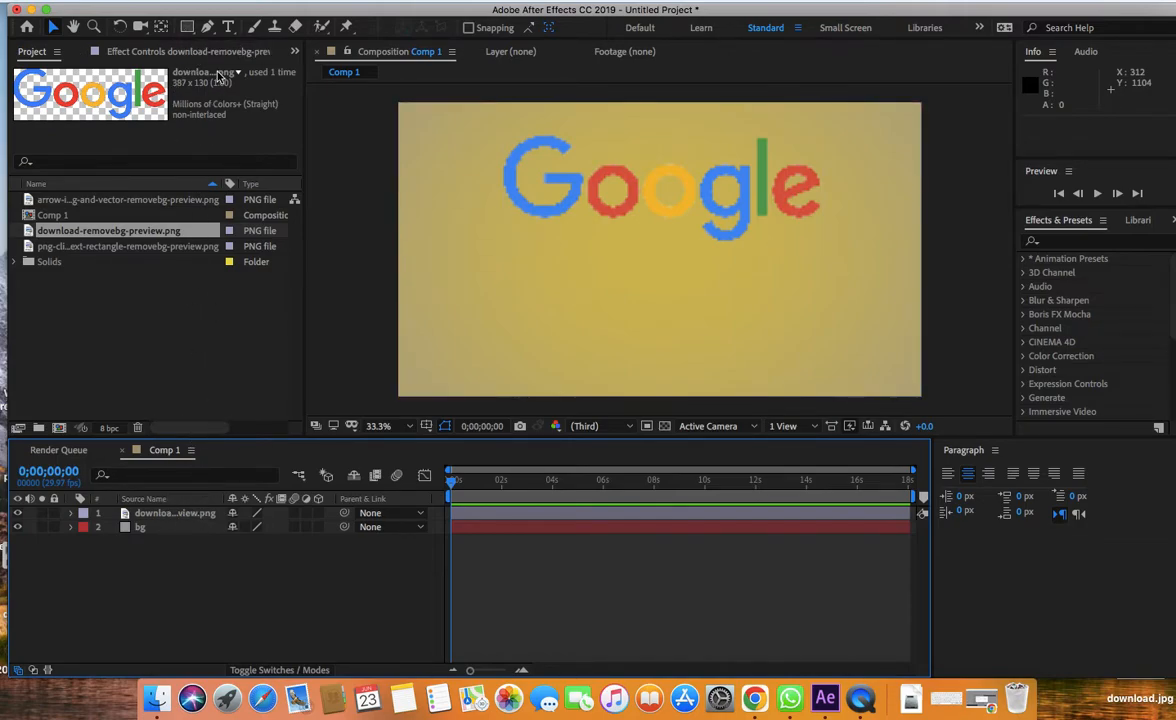
# - Draw a light grey rectangle shape about 1408 px wide and 211 px high beneath the Google logo
pyautogui.click(187, 29)
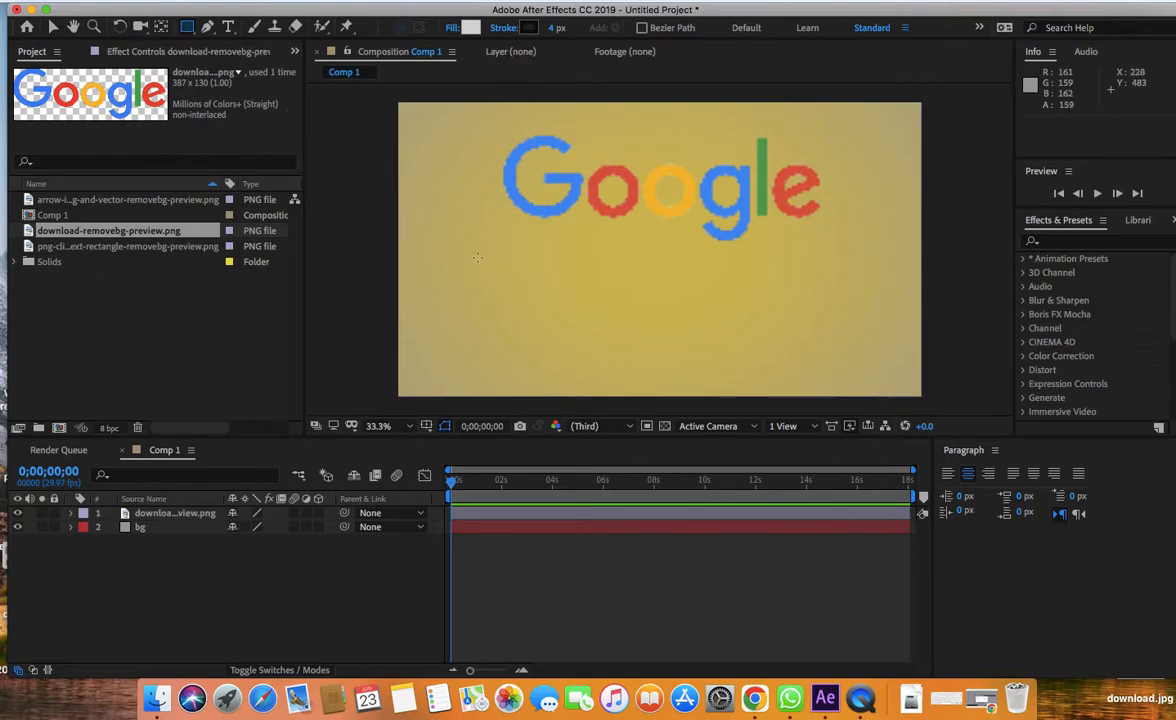
pyautogui.moveTo(498, 259)
pyautogui.mouseDown()
pyautogui.moveTo(730, 318)
pyautogui.moveTo(881, 316)
pyautogui.mouseUp()
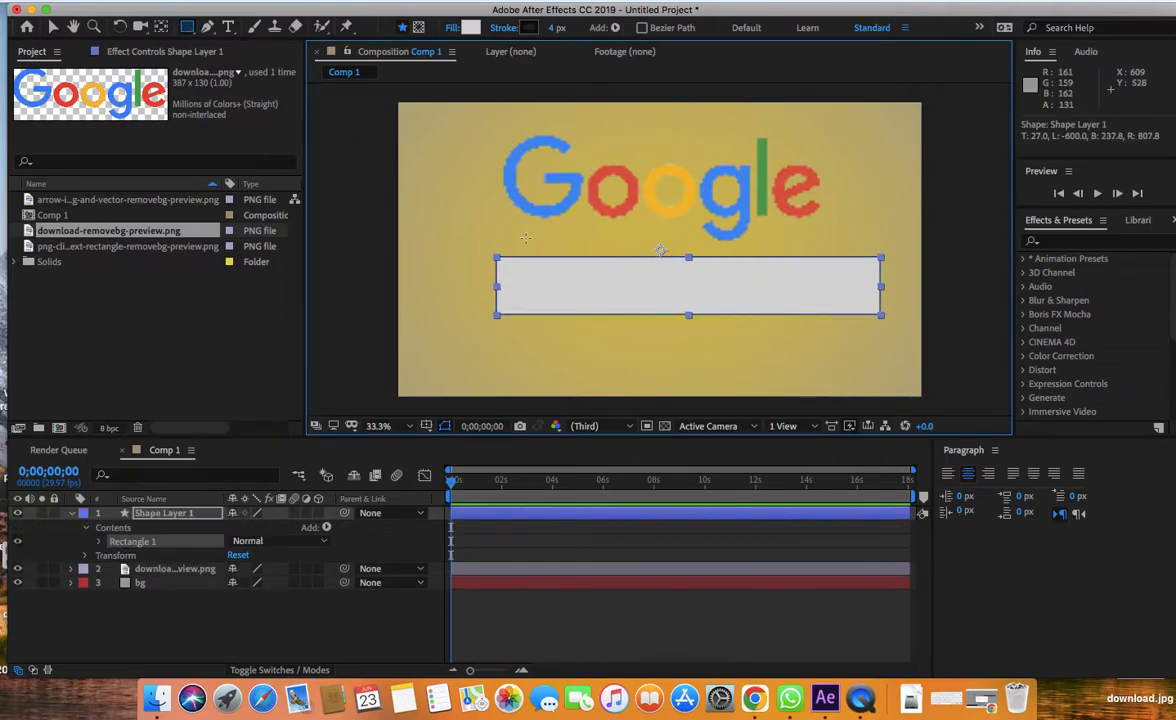
pyautogui.click(53, 27)
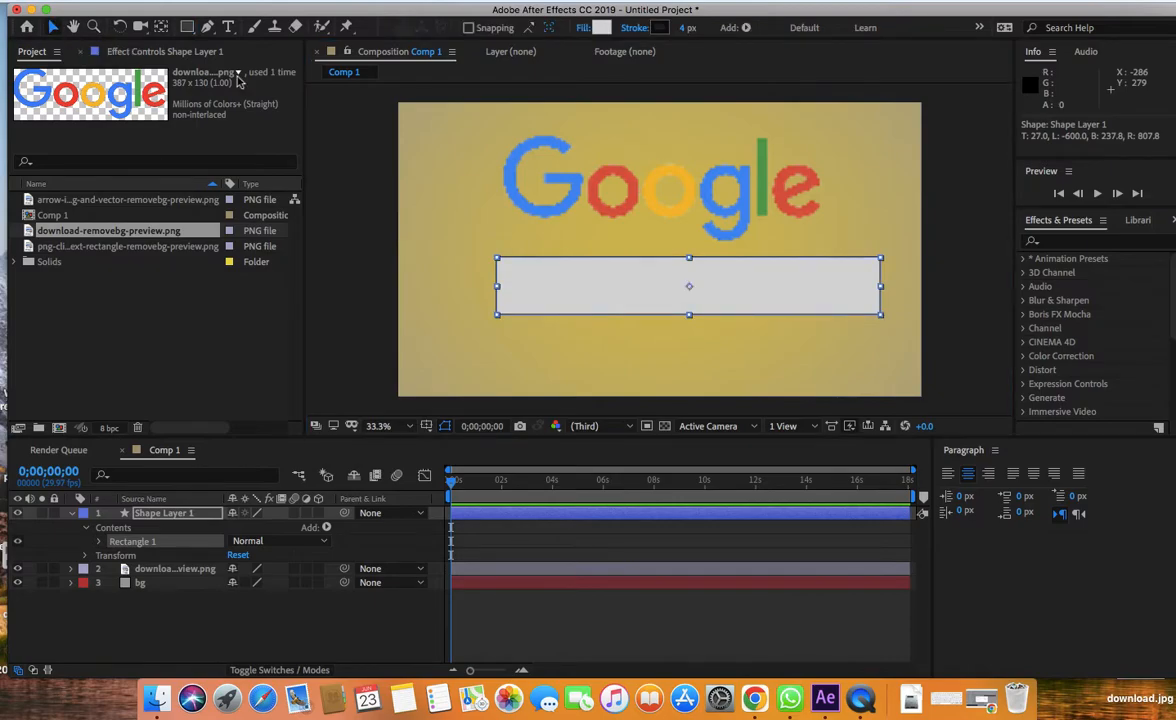
# - Reduce the rectangle's height, widen it slightly, and centre it just below the Google logo as a search bar
pyautogui.moveTo(688, 318); pyautogui.dragTo(690, 309)
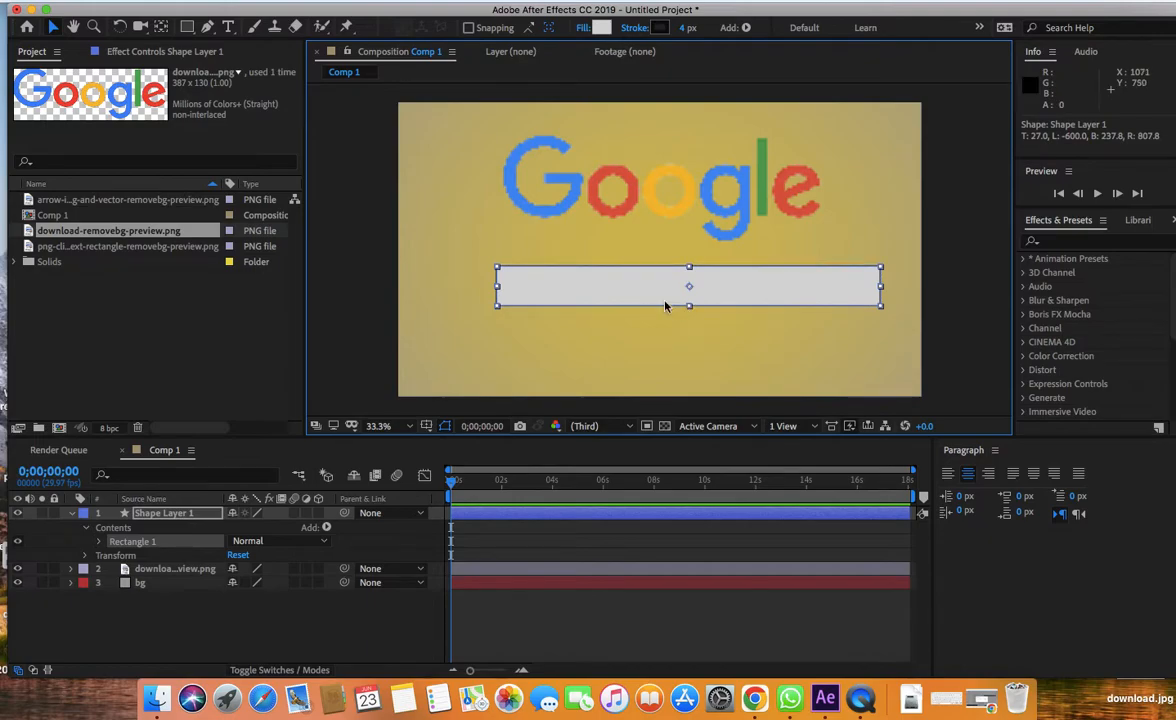
pyautogui.moveTo(619, 288); pyautogui.dragTo(596, 274)
pyautogui.moveTo(858, 274); pyautogui.dragTo(869, 274)
pyautogui.press('Up')
pyautogui.press('Up')
pyautogui.press('Up')
pyautogui.press('Up')
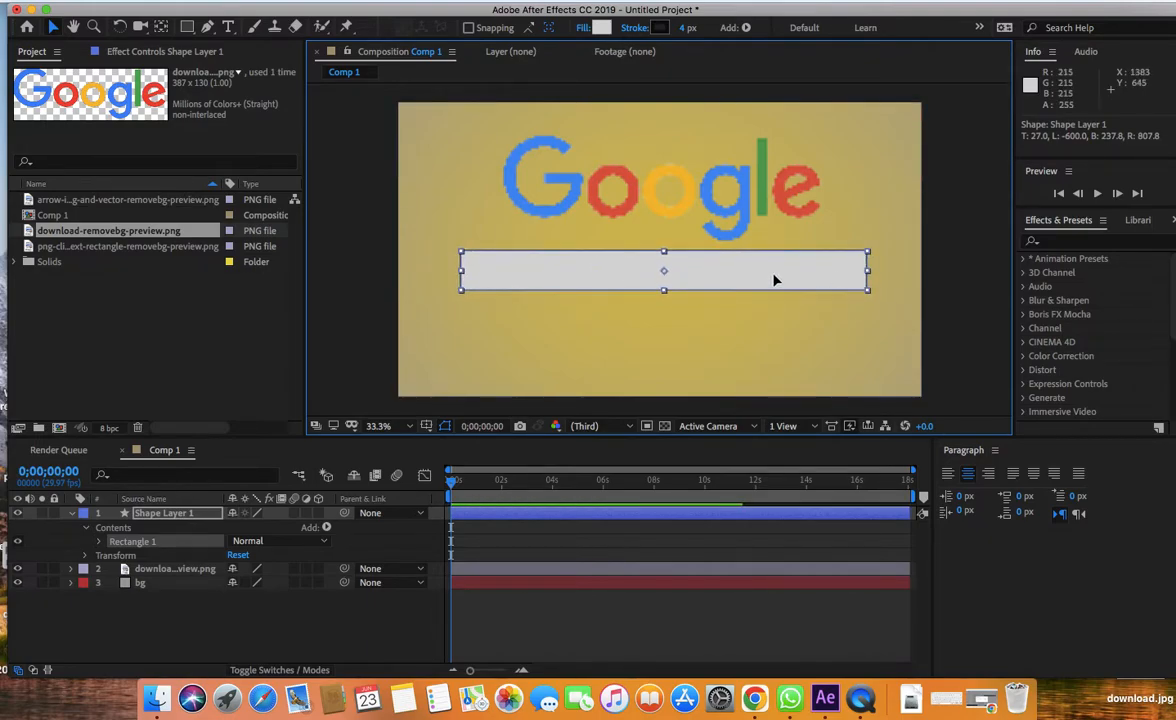
pyautogui.click(603, 29)
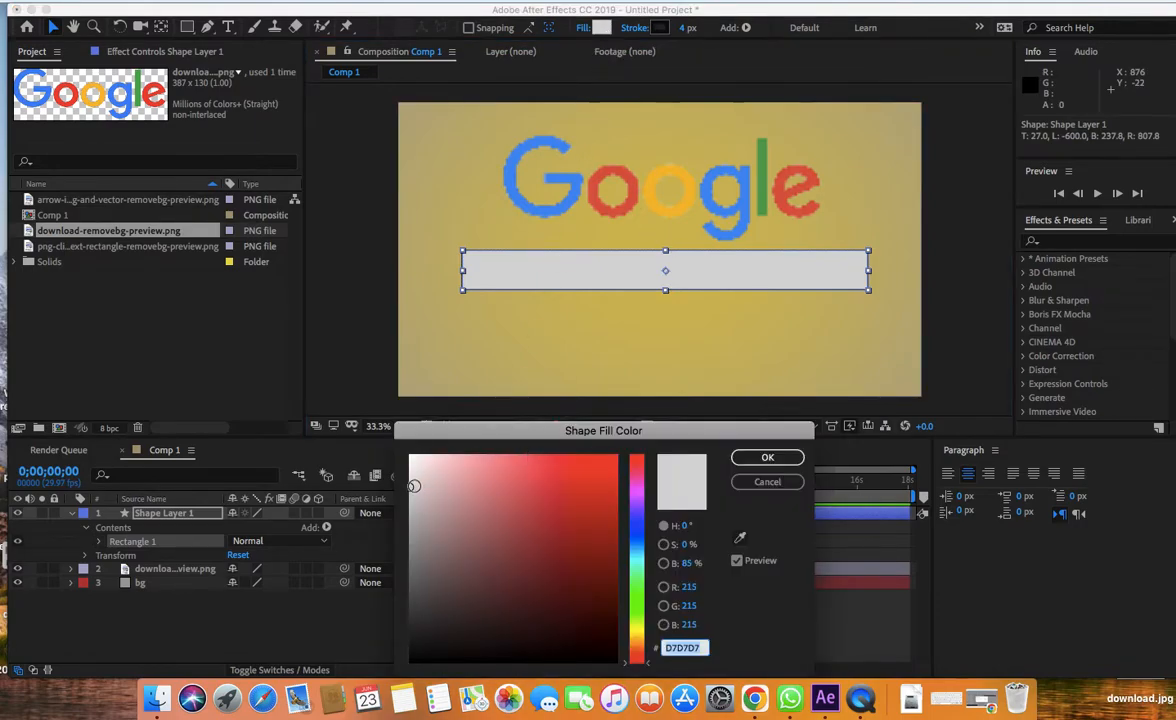
pyautogui.click(762, 482)
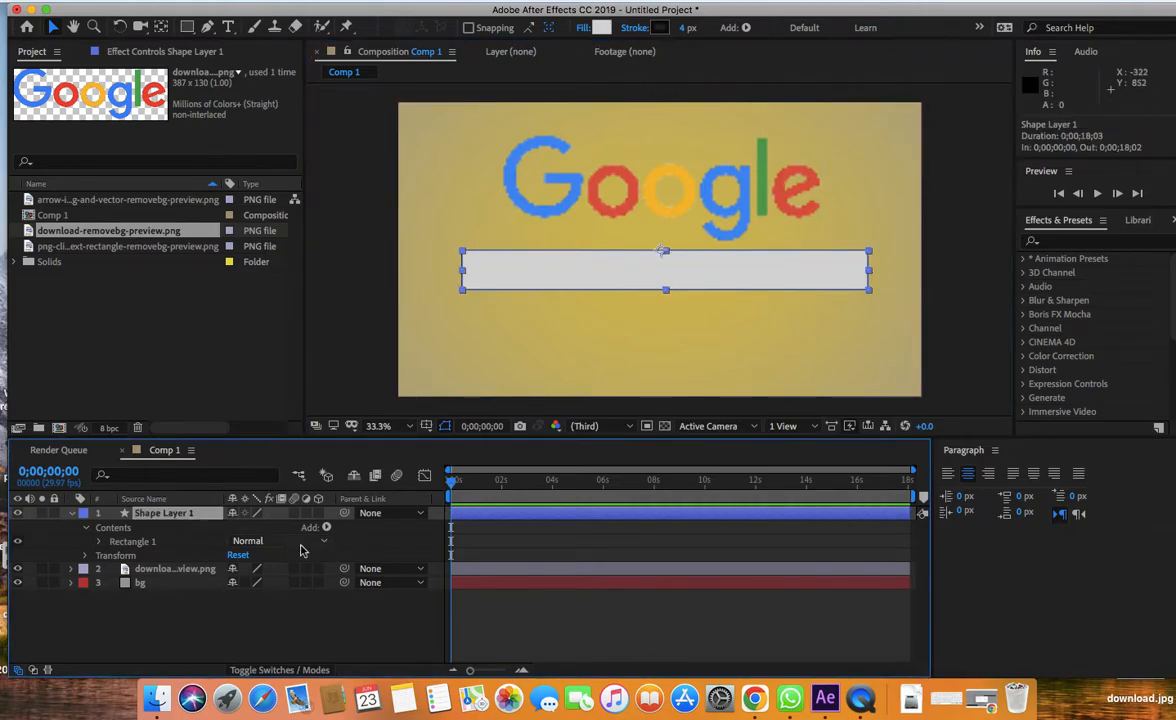
# - Add Round Corners to the search bar rectangle and set the radius to 81
pyautogui.click(326, 528)
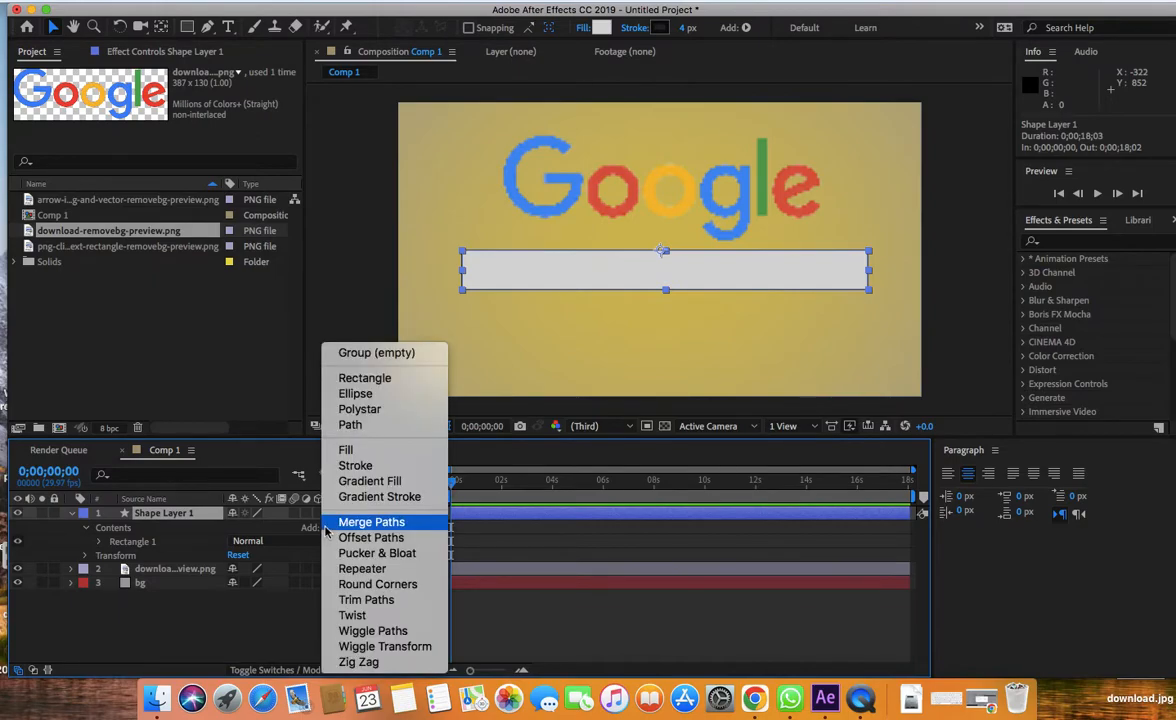
pyautogui.click(350, 588)
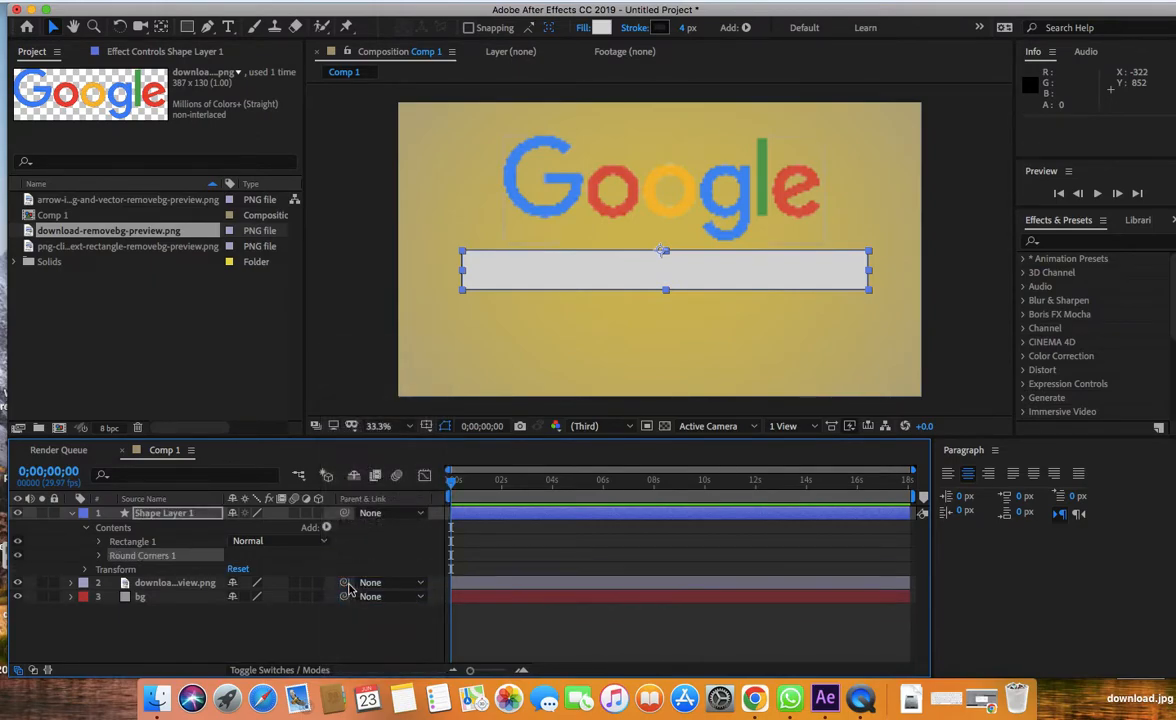
pyautogui.click(99, 558)
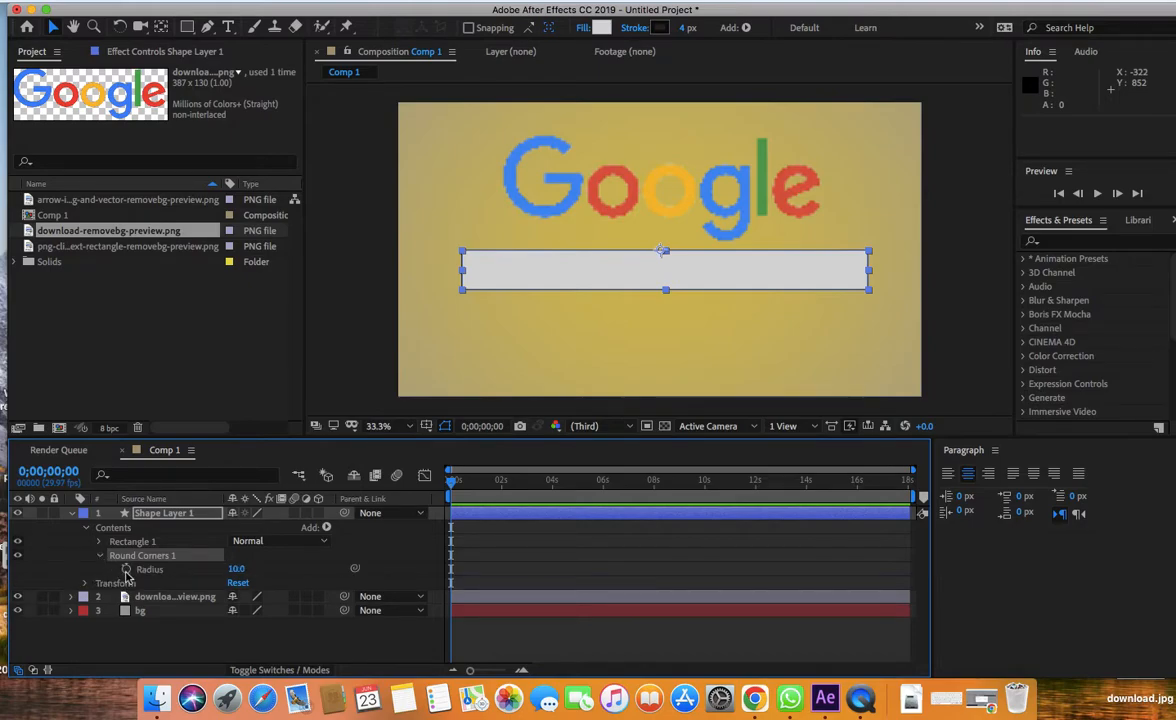
pyautogui.moveTo(240, 572); pyautogui.dragTo(297, 568)
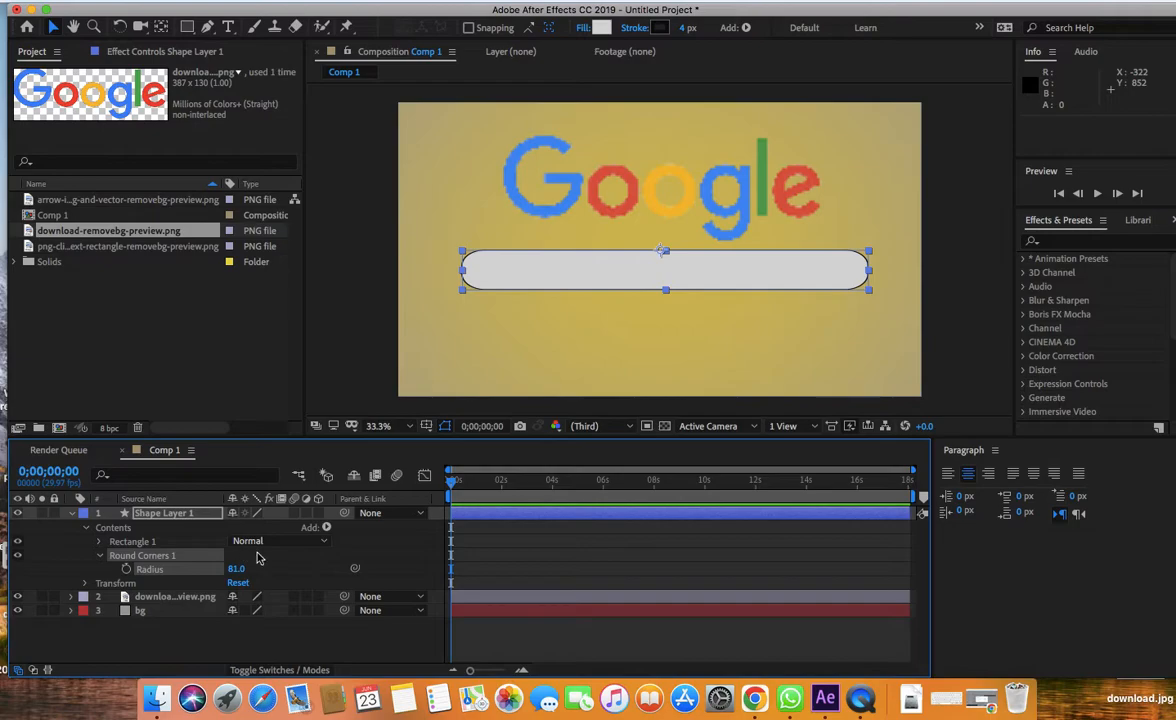
pyautogui.click(72, 514)
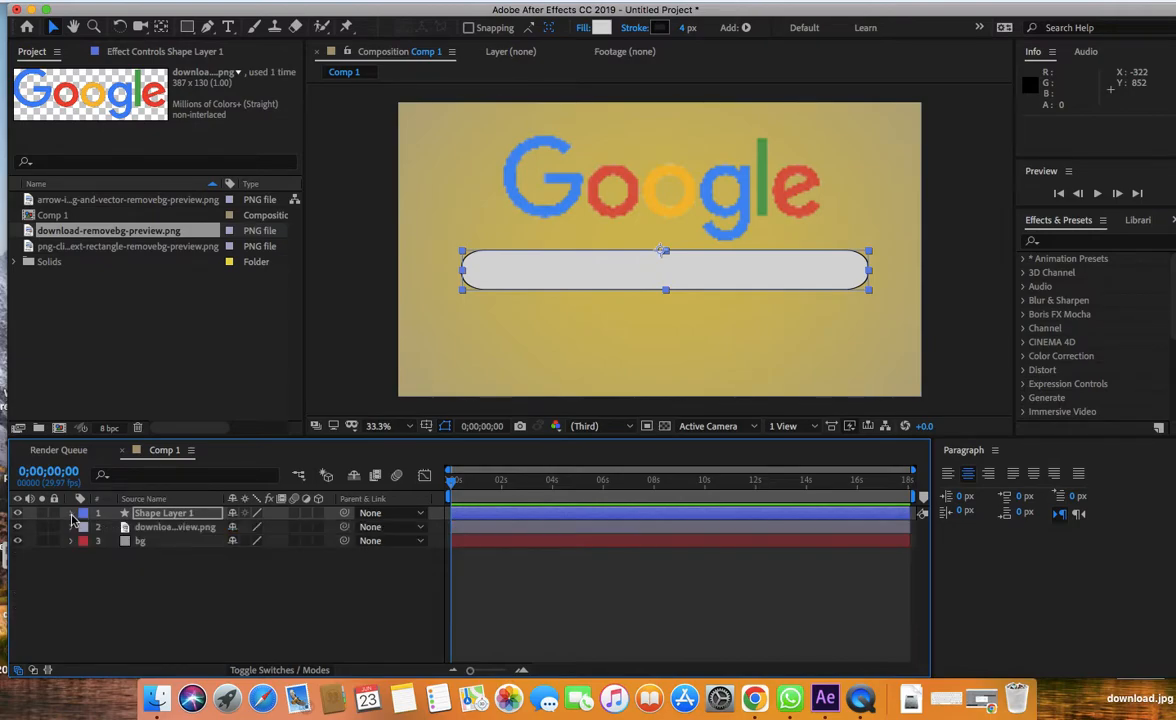
pyautogui.click(175, 567)
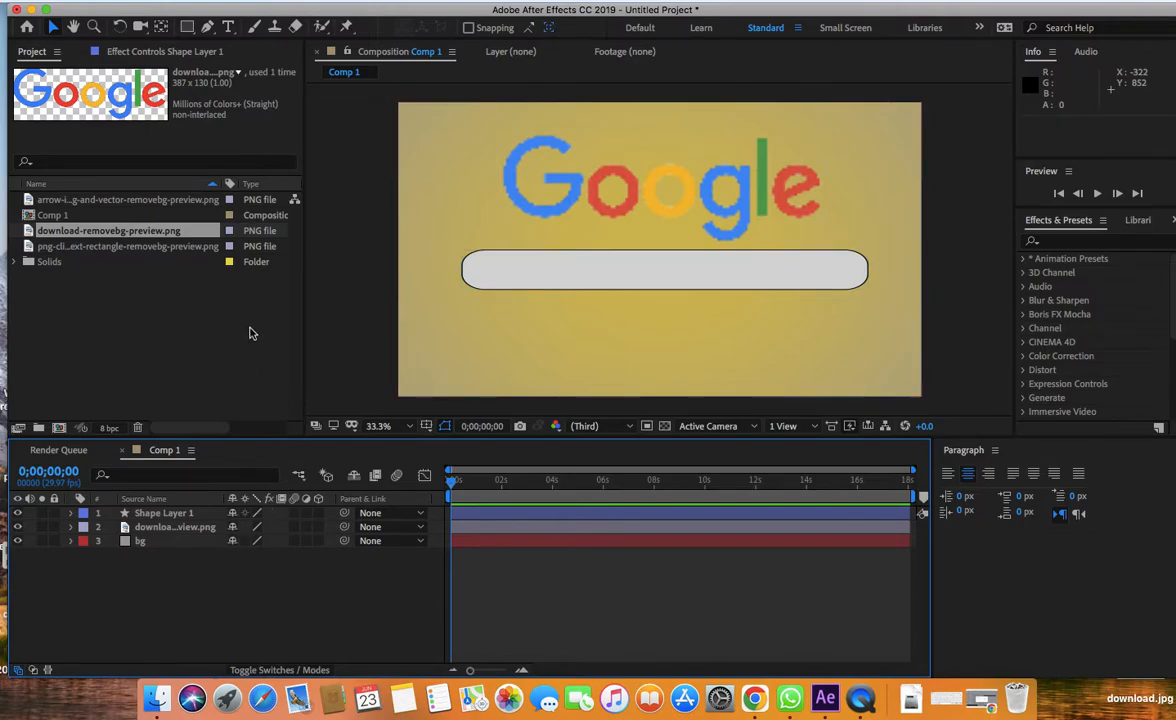
# - Place the SEARCH button image below the shape layer in the layer stack and move it to about 975, 816, beneath the search bar
pyautogui.click(134, 248)
pyautogui.moveTo(135, 251); pyautogui.dragTo(197, 522)
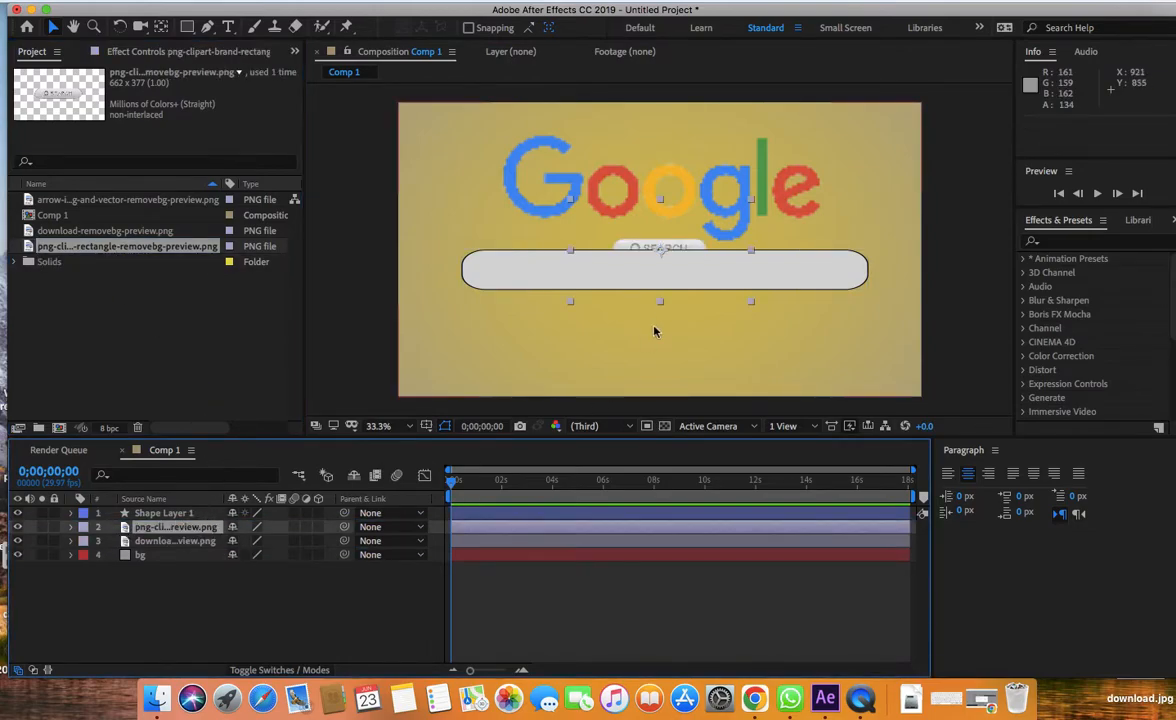
pyautogui.moveTo(686, 283); pyautogui.dragTo(674, 330)
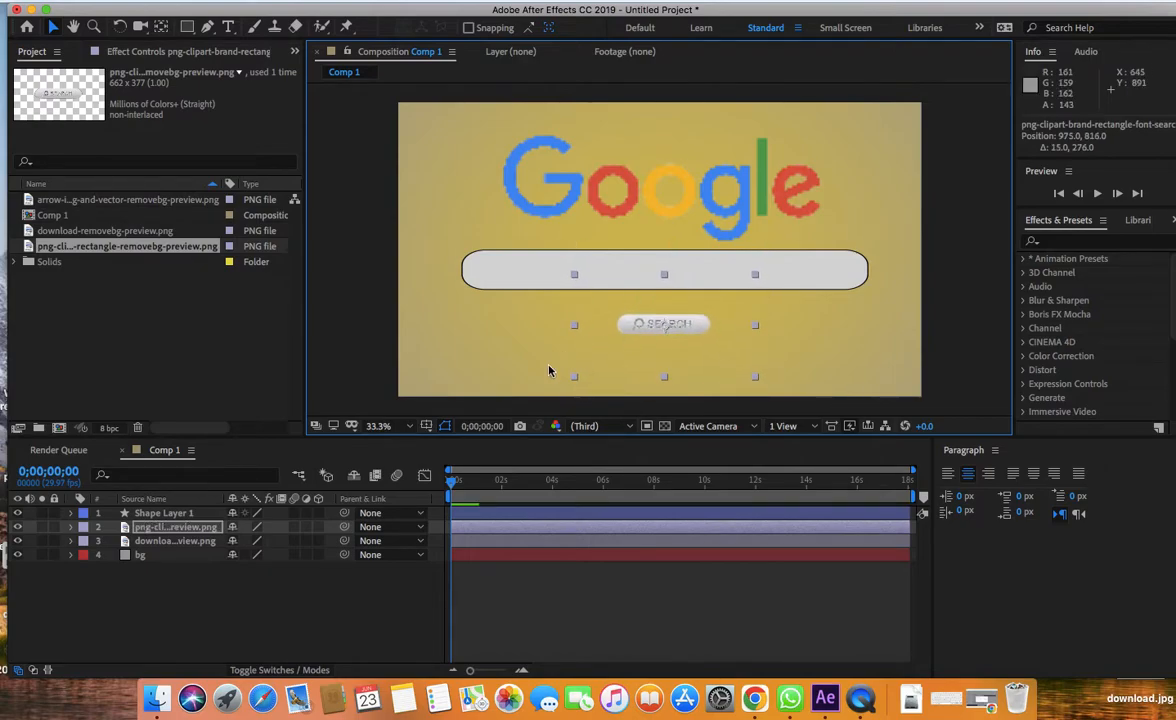
# - Scale the SEARCH button image to 161%
pyautogui.click(71, 528)
pyautogui.click(86, 542)
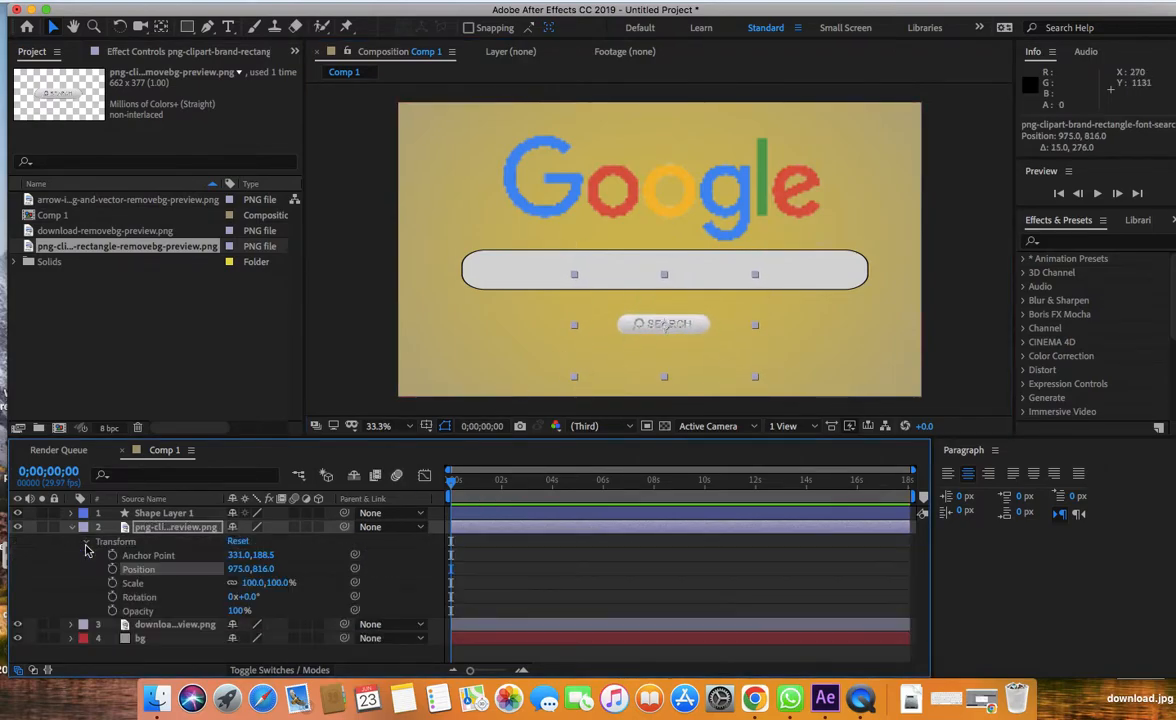
pyautogui.moveTo(279, 582); pyautogui.dragTo(331, 583)
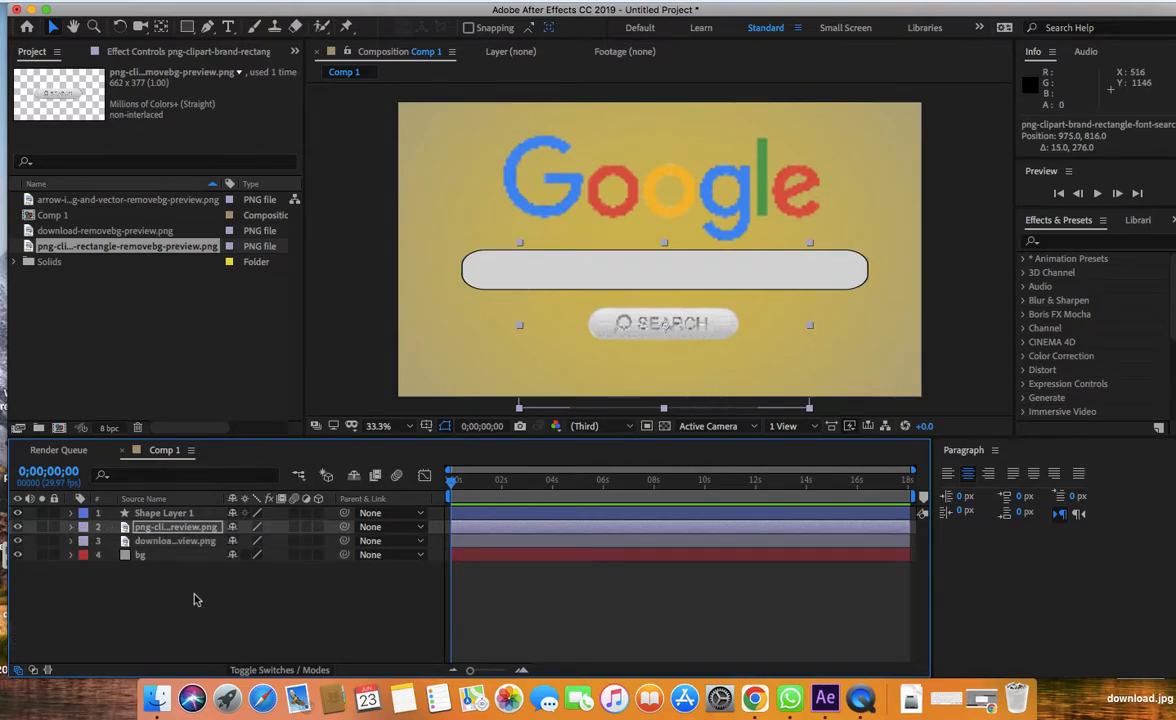
pyautogui.click(196, 599)
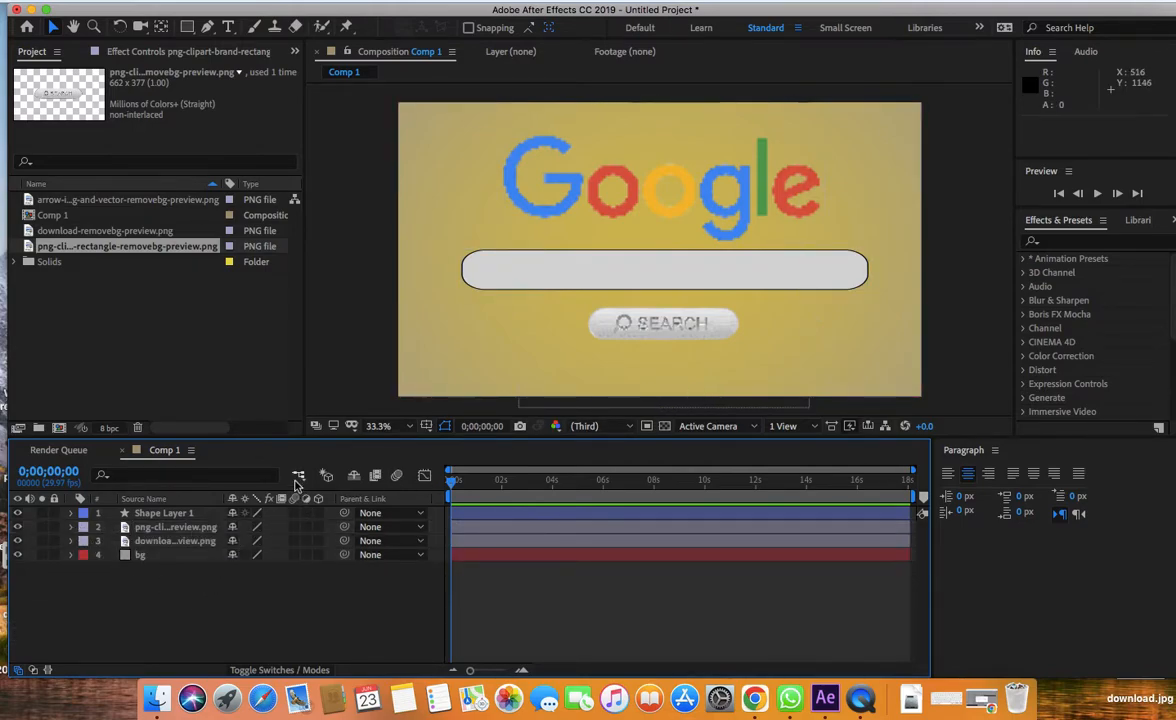
# - Set Scale keyframes at 0;00;01;01 on the search bar, SEARCH button and Google logo layers together
pyautogui.moveTo(452, 485); pyautogui.dragTo(451, 484)
pyautogui.click(83, 514)
pyautogui.moveTo(30, 517); pyautogui.dragTo(59, 545)
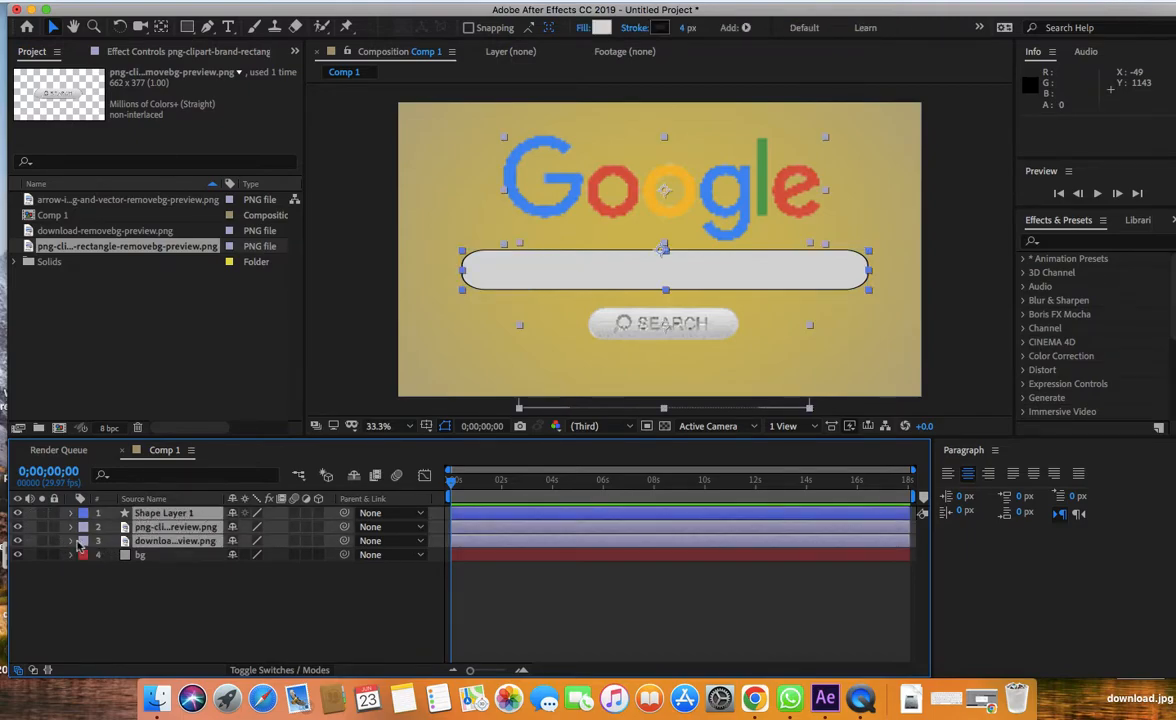
pyautogui.click(71, 541)
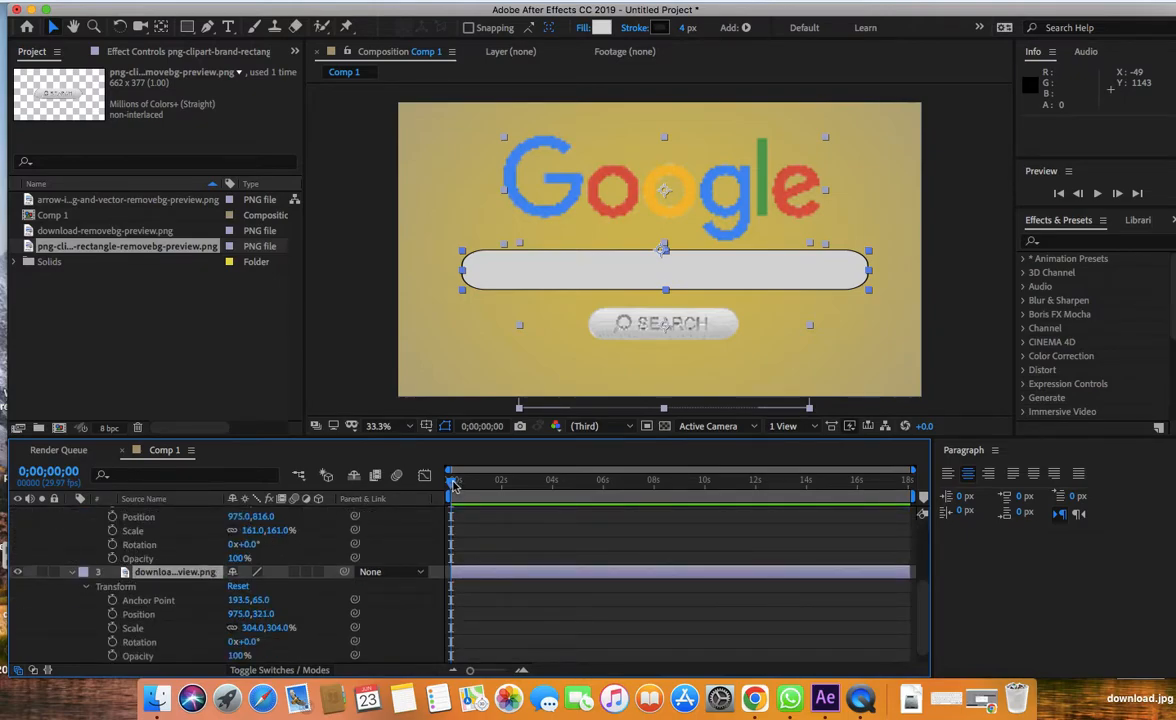
pyautogui.moveTo(452, 486); pyautogui.dragTo(469, 486)
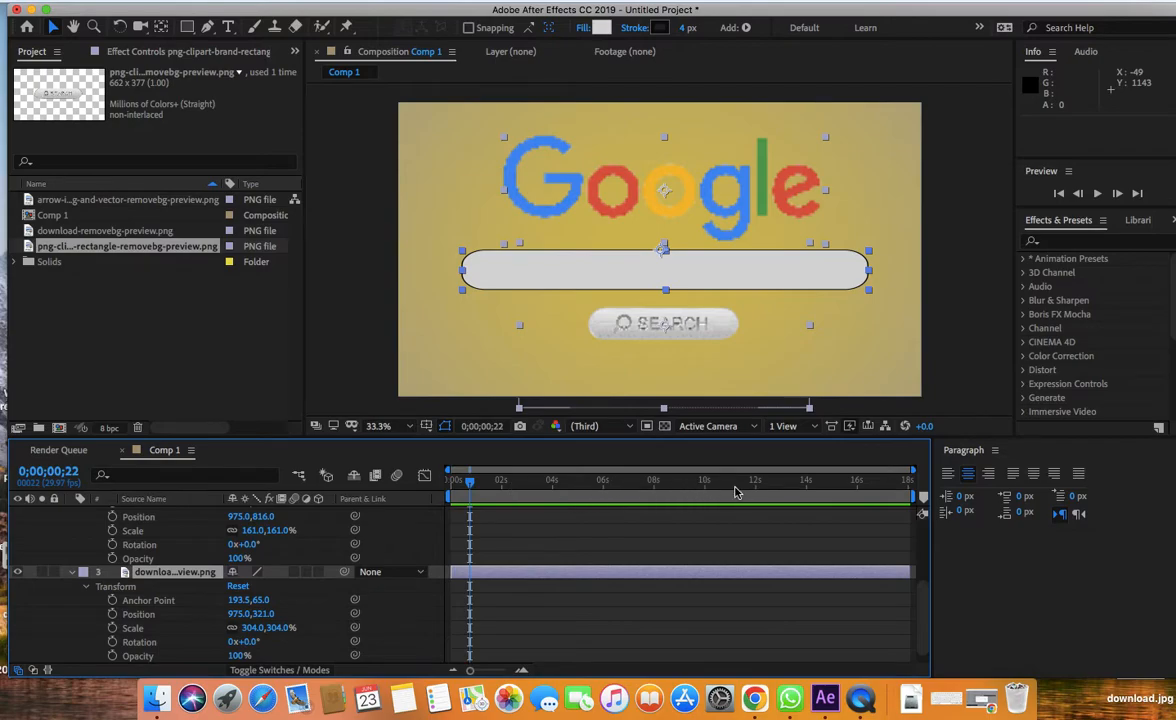
pyautogui.moveTo(912, 470); pyautogui.dragTo(661, 447)
pyautogui.moveTo(497, 484); pyautogui.dragTo(507, 484)
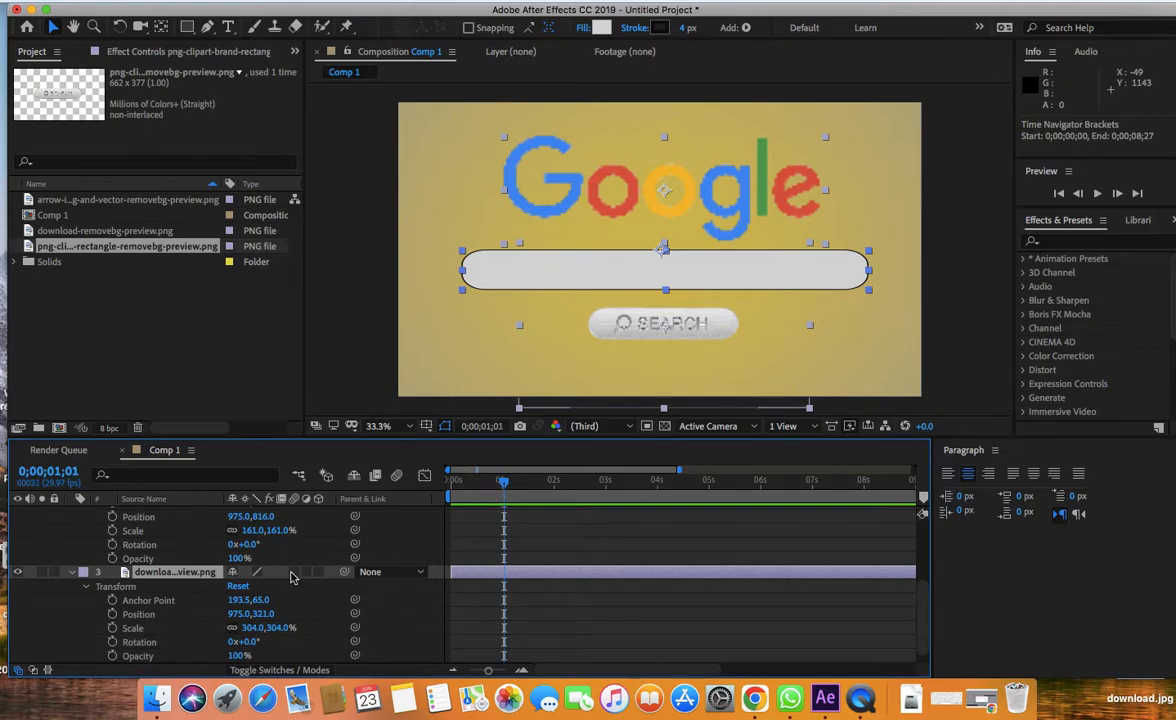
pyautogui.click(113, 628)
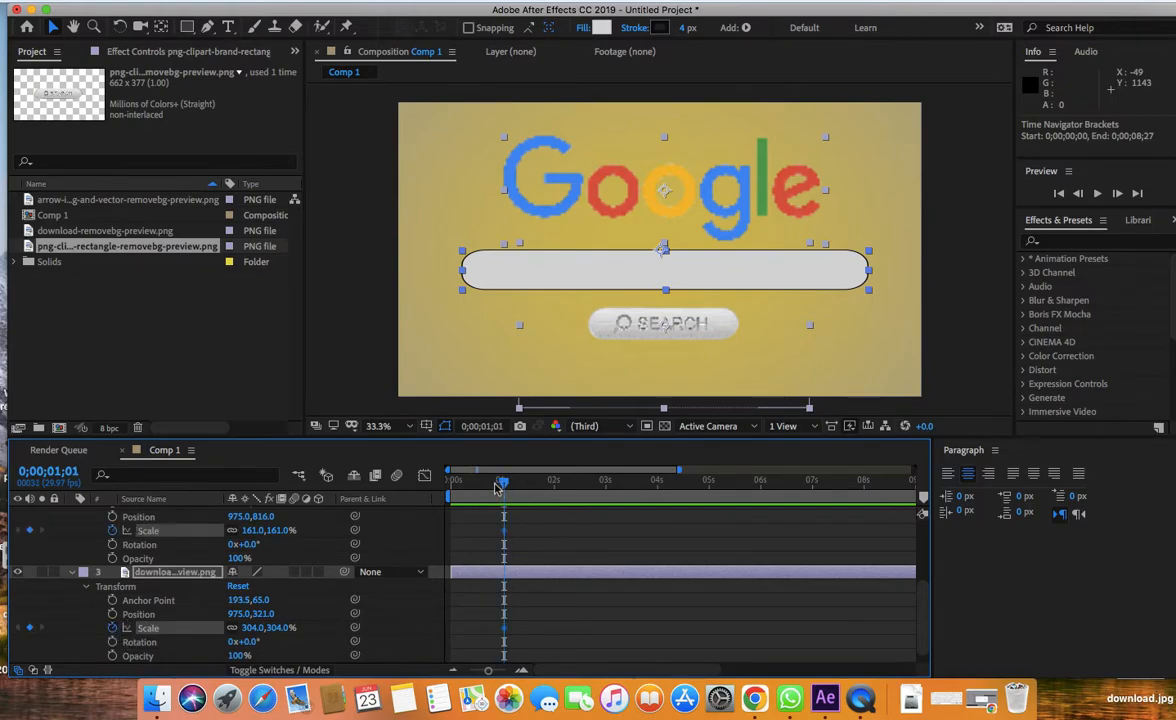
# - Set the Scale of the search bar, SEARCH button and logo layers to 0% at 0;00;00;00
pyautogui.moveTo(504, 485); pyautogui.dragTo(430, 478)
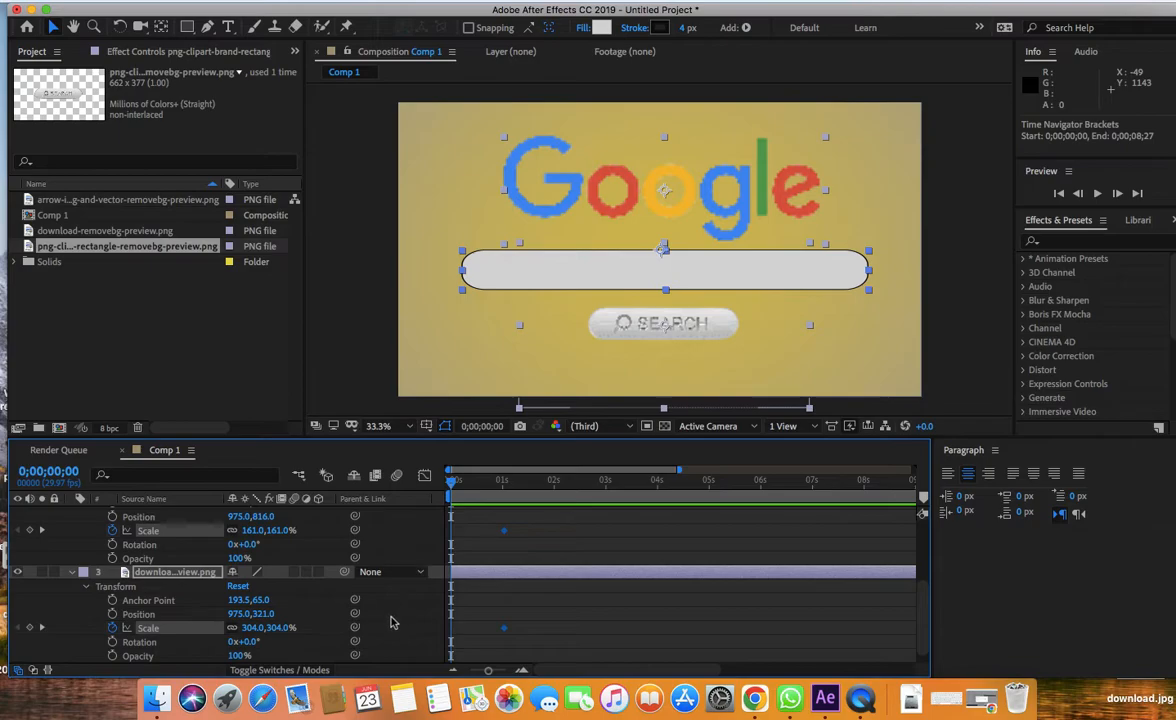
pyautogui.click(270, 629)
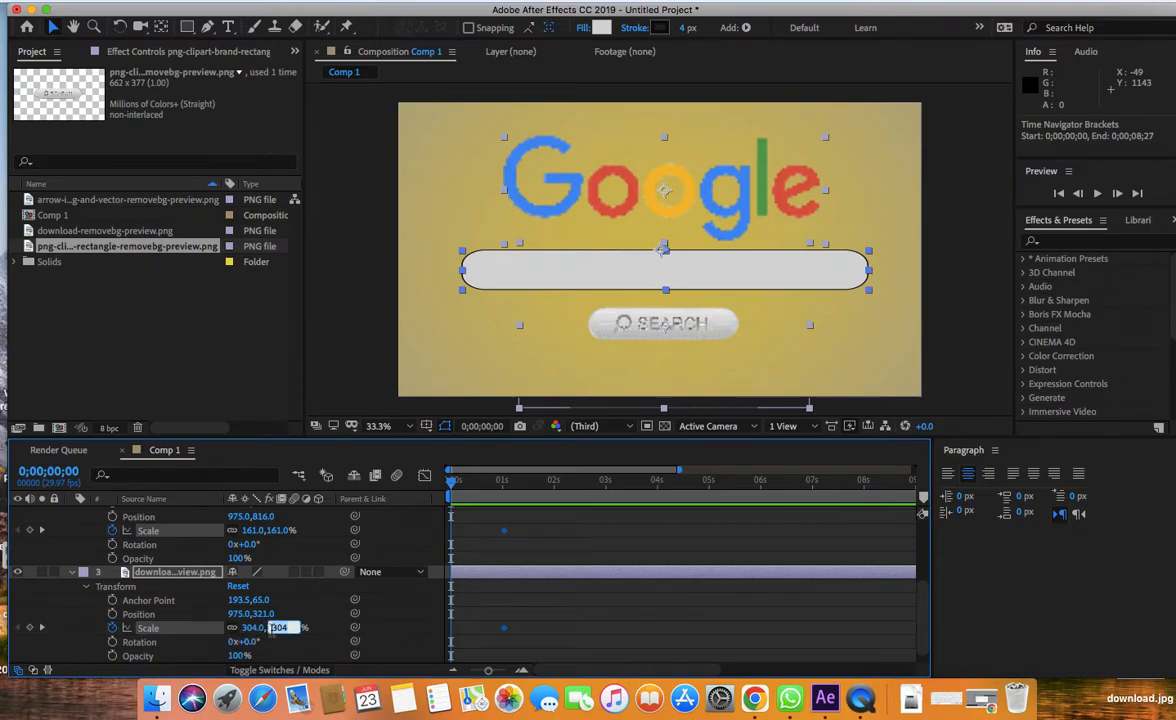
pyautogui.write('0')
pyautogui.press('Return')
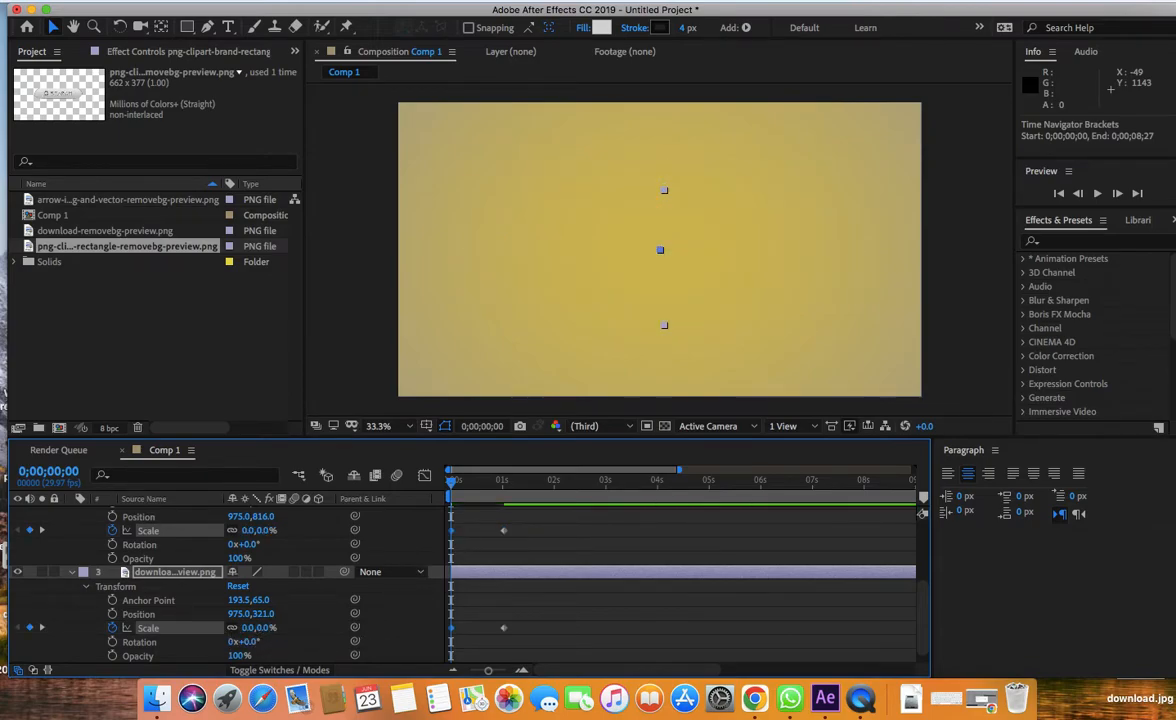
# - Apply Easy Ease to both Scale keyframes of the Google logo layer and preview the animation
pyautogui.moveTo(543, 618); pyautogui.dragTo(445, 634)
pyautogui.rightClick(503, 632)
pyautogui.moveTo(572, 665)
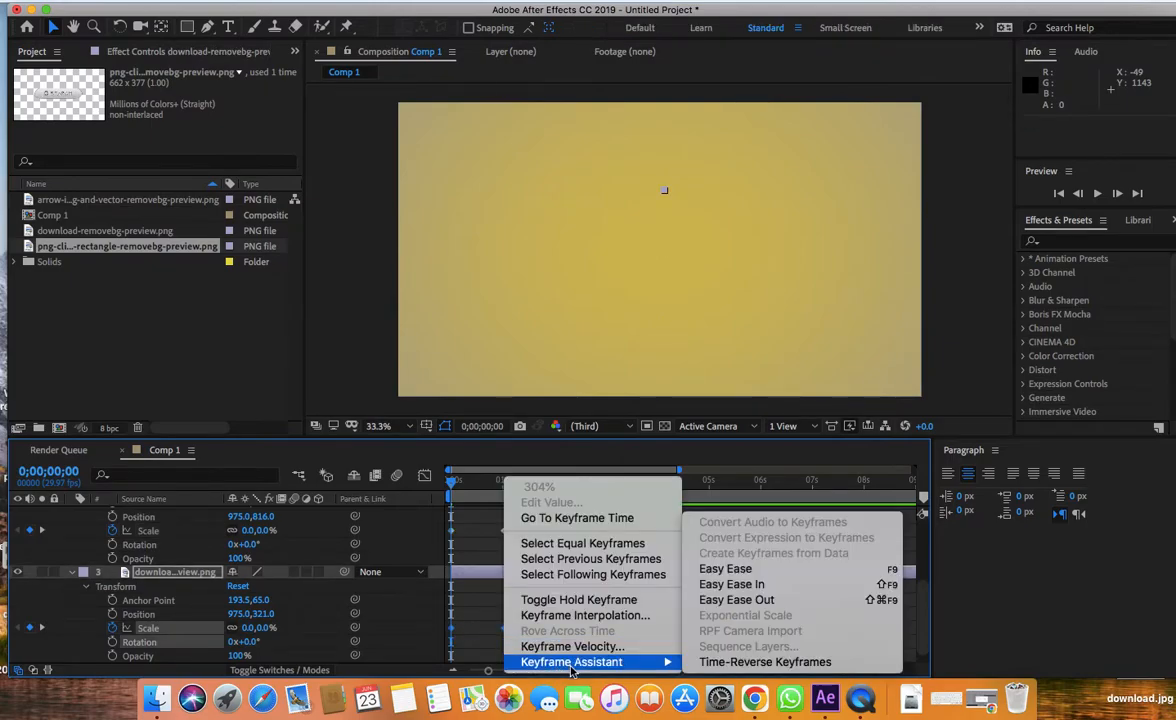
pyautogui.click(745, 569)
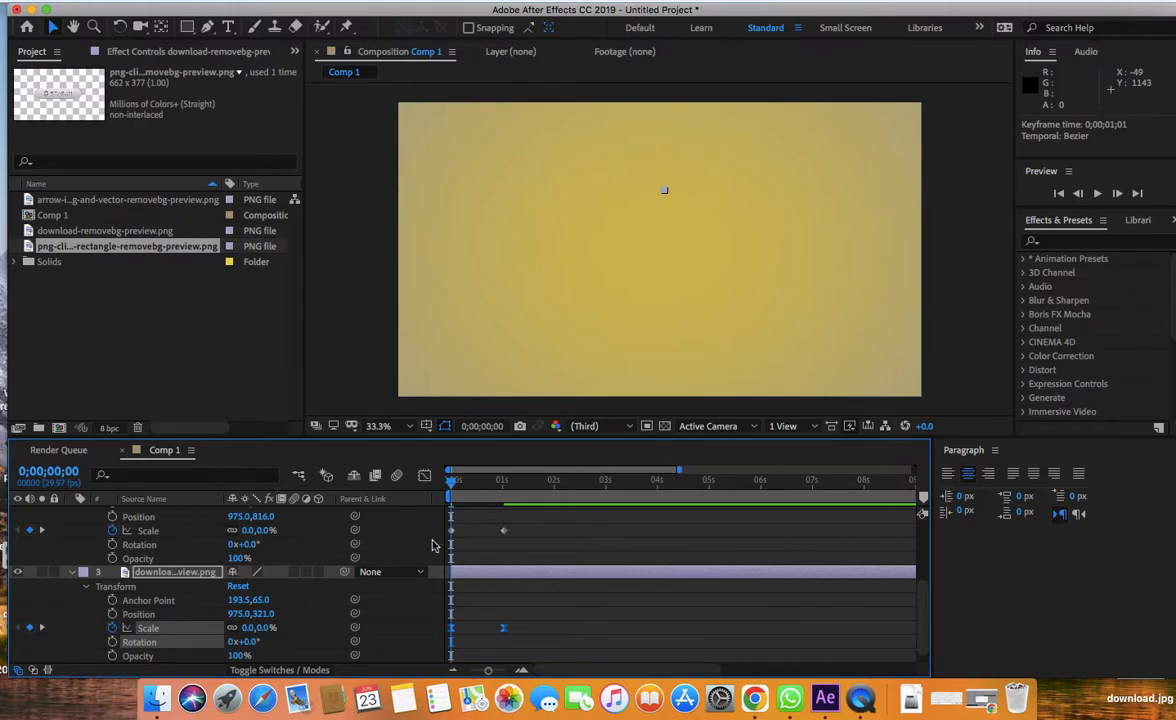
pyautogui.press('space')
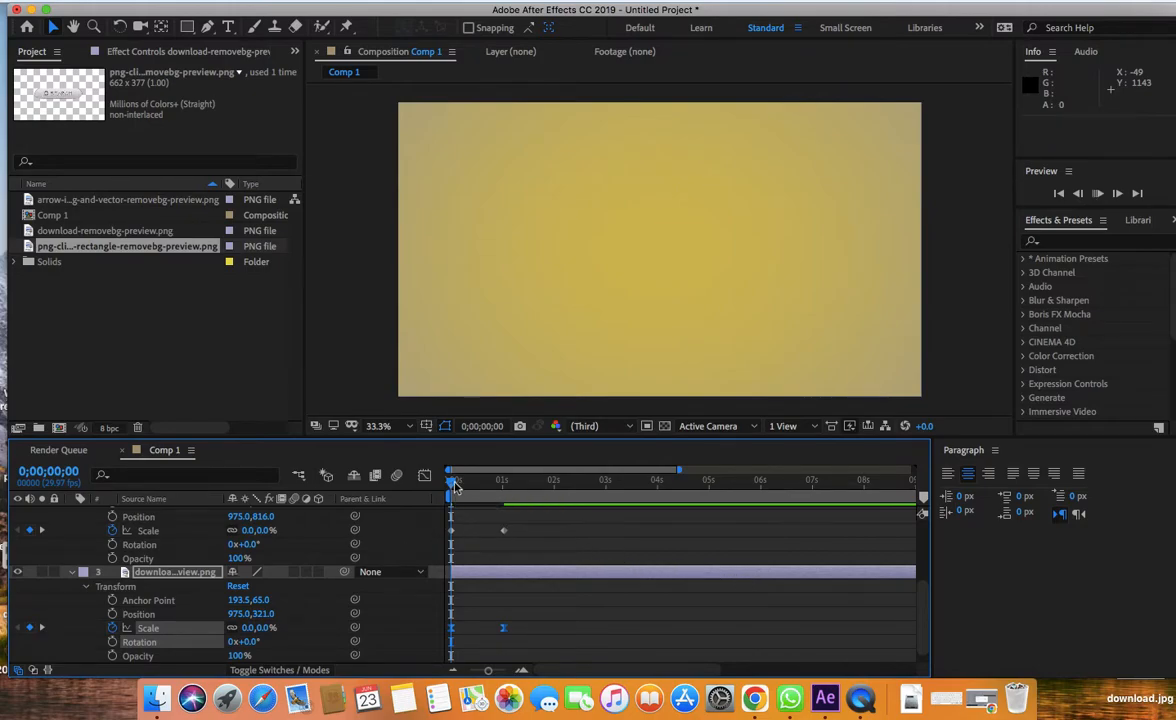
pyautogui.press('space')
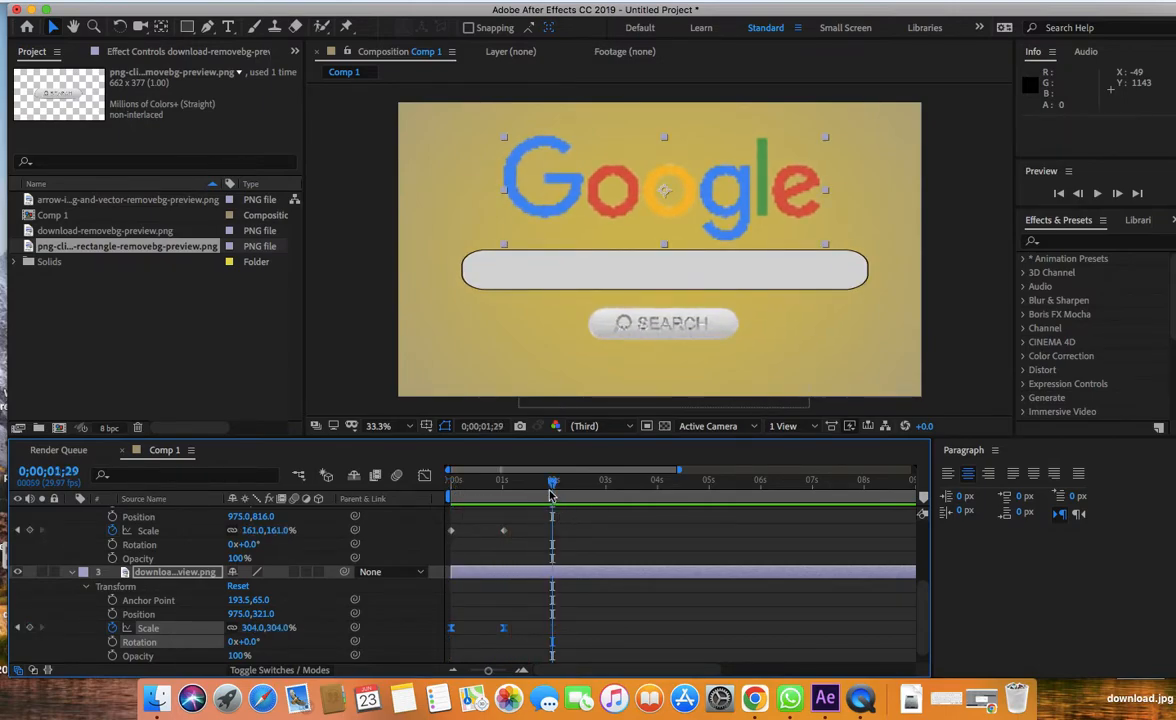
# - Apply Easy Ease to both Scale keyframes of the SEARCH button layer
pyautogui.moveTo(526, 539); pyautogui.dragTo(442, 524)
pyautogui.rightClick(502, 537)
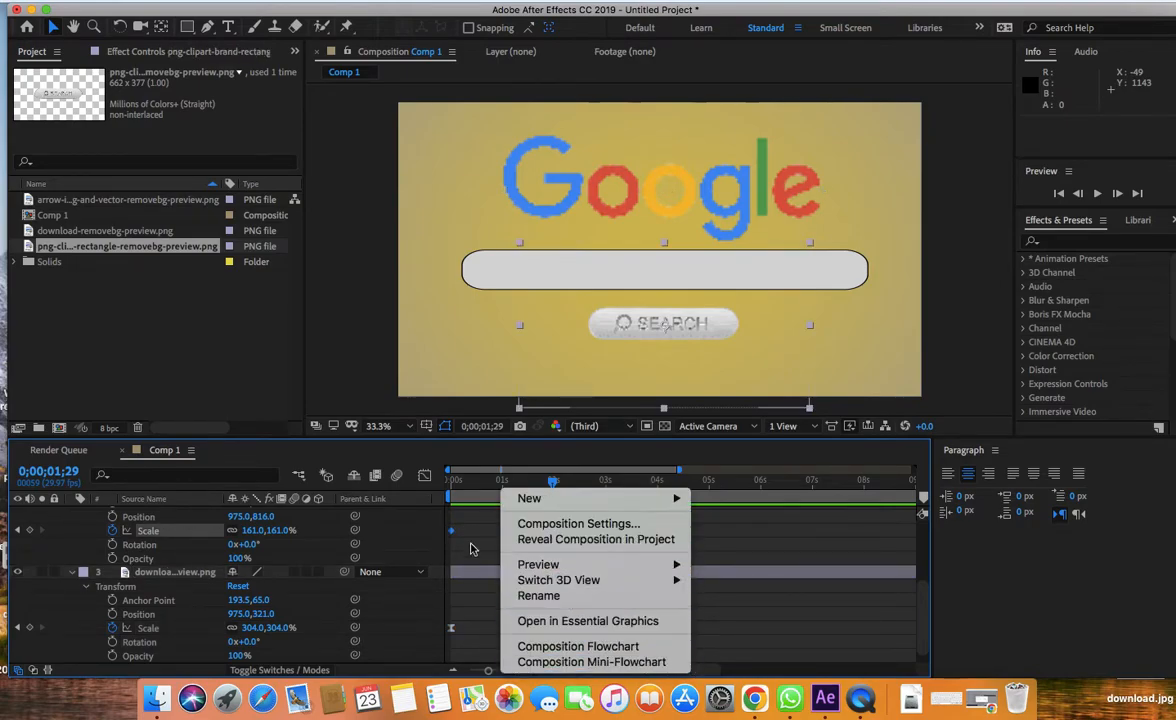
pyautogui.click(420, 494)
pyautogui.rightClick(452, 530)
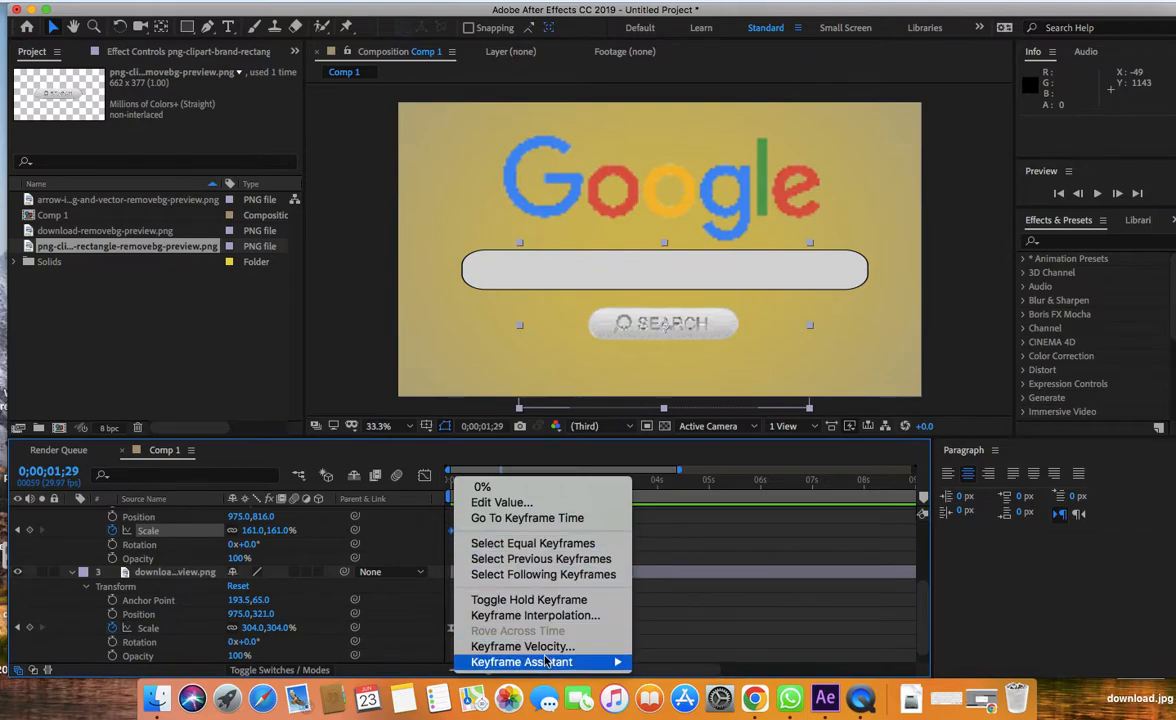
pyautogui.moveTo(560, 667)
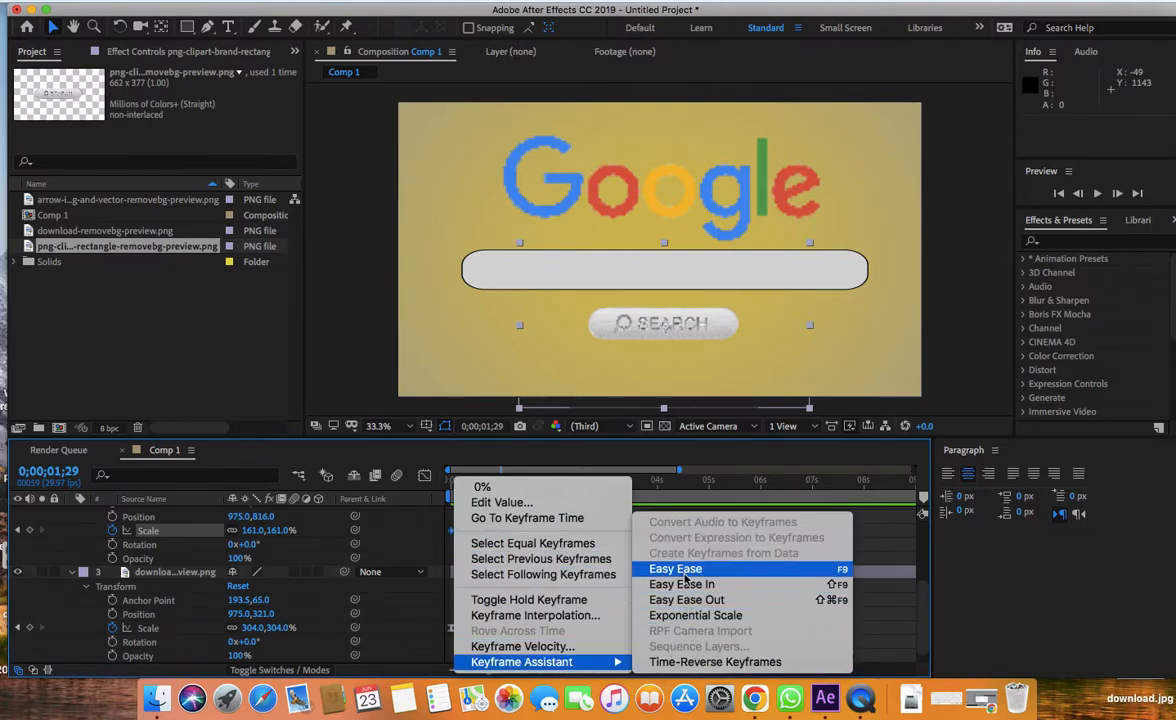
pyautogui.click(683, 572)
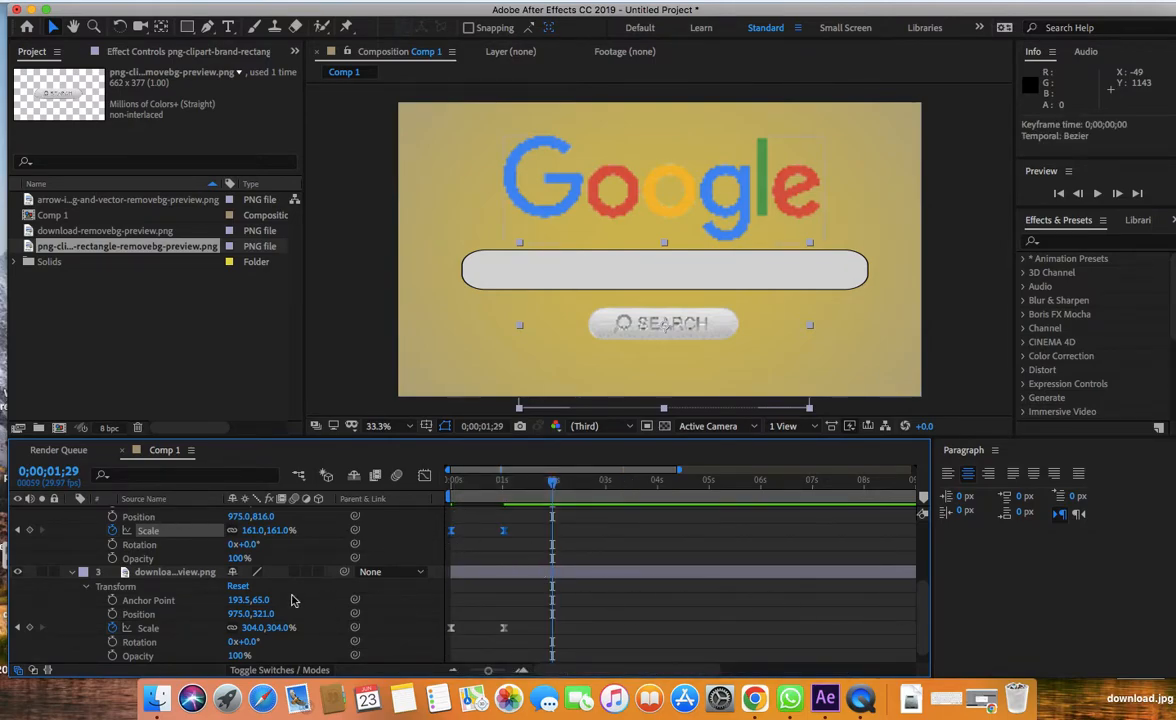
# - Apply Easy Ease to both Scale keyframes of the search bar shape and bring the playhead to 0;00;01;00
pyautogui.click(71, 575)
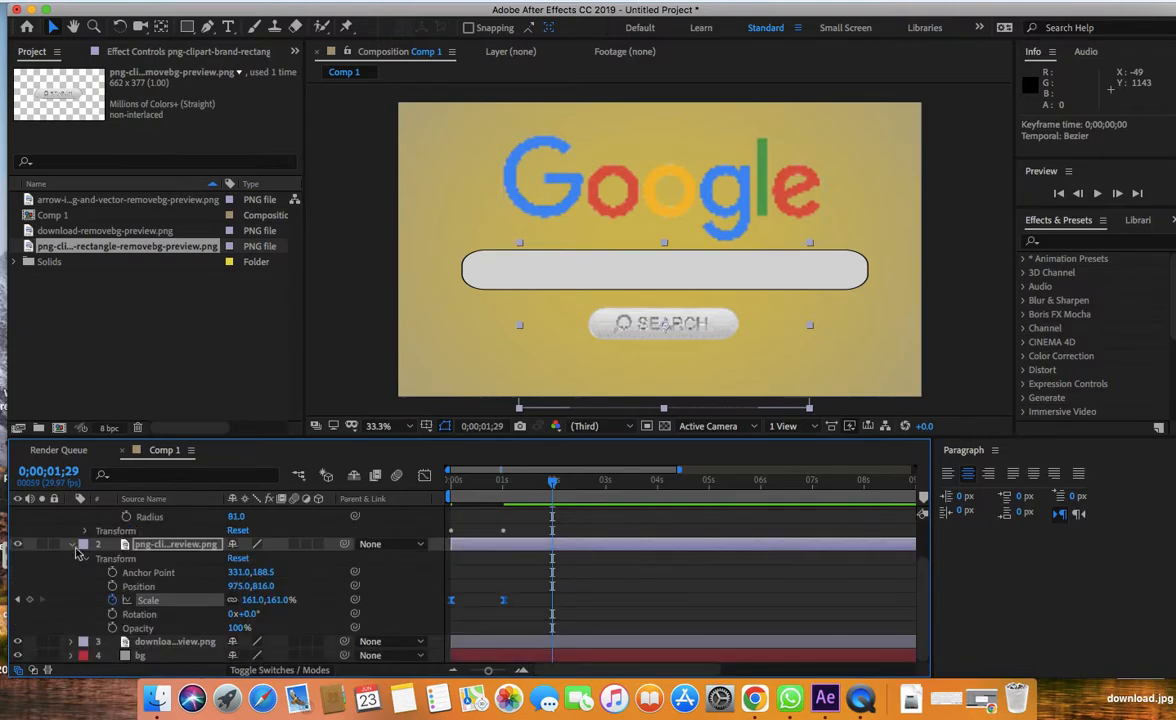
pyautogui.click(72, 545)
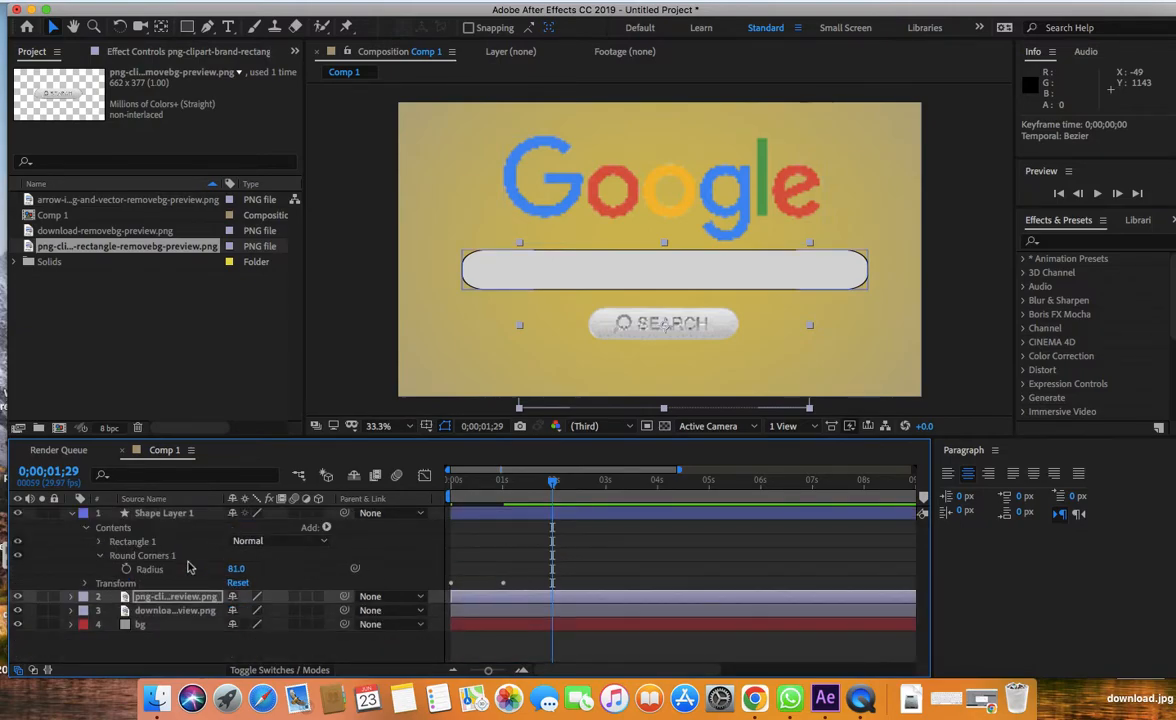
pyautogui.click(86, 529)
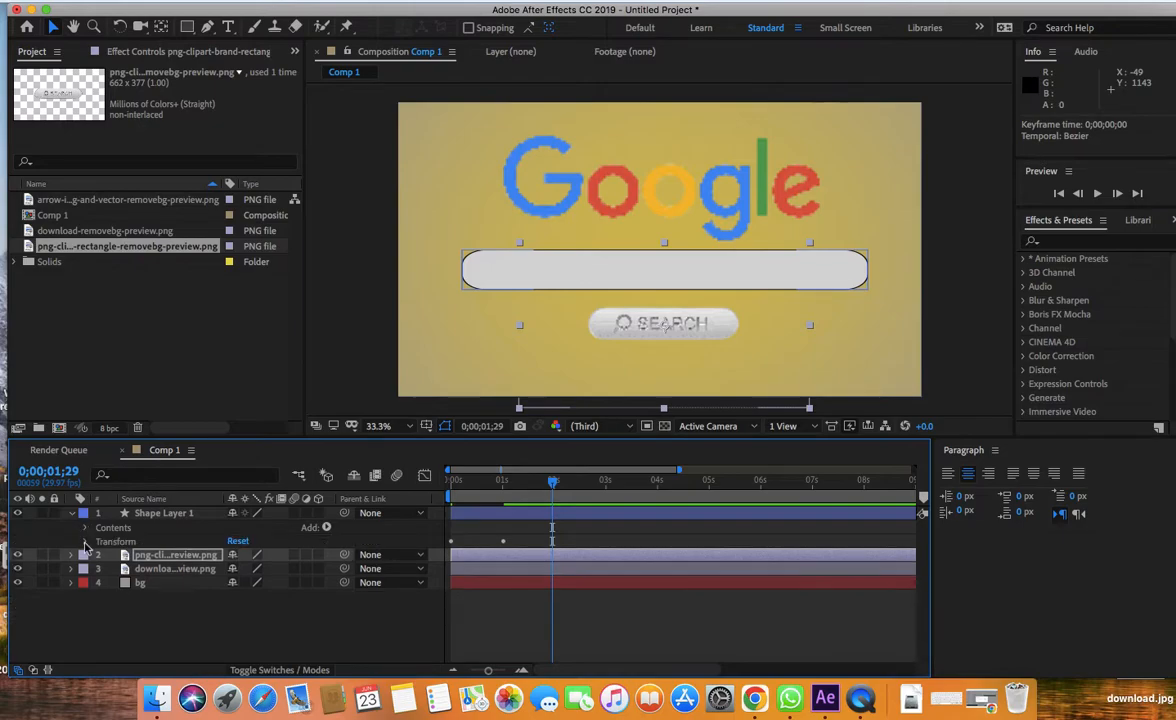
pyautogui.click(86, 541)
pyautogui.moveTo(515, 568); pyautogui.dragTo(451, 597)
pyautogui.rightClick(503, 583)
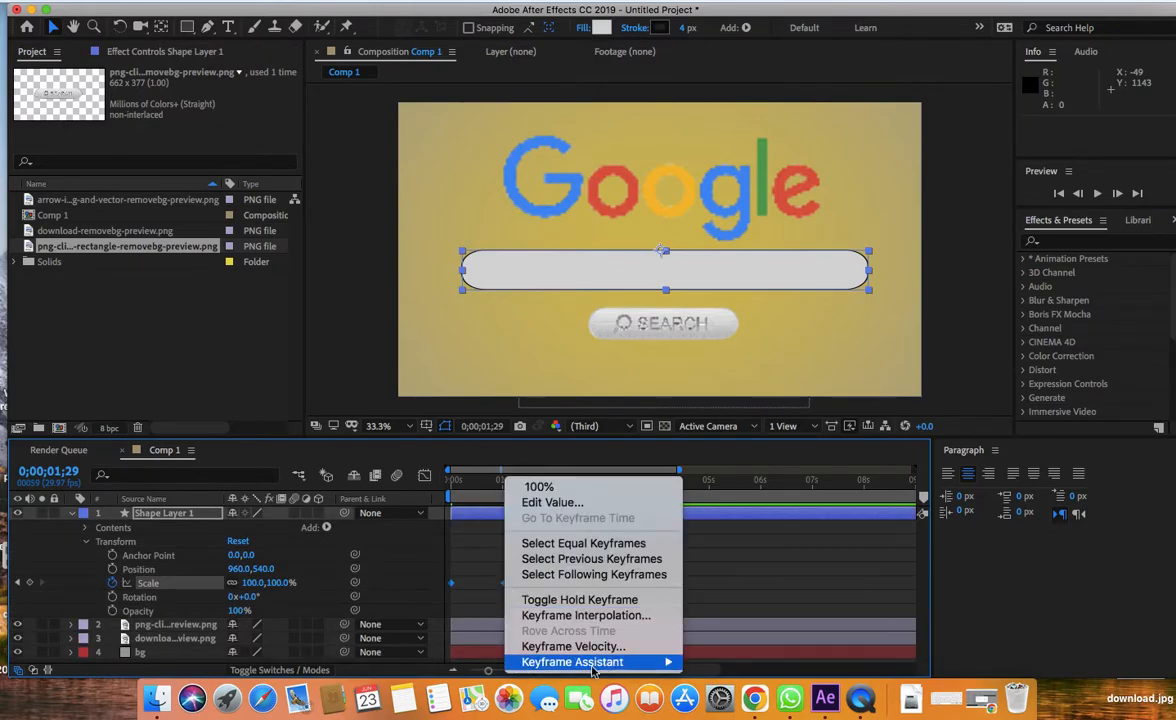
pyautogui.moveTo(640, 661)
pyautogui.click(726, 568)
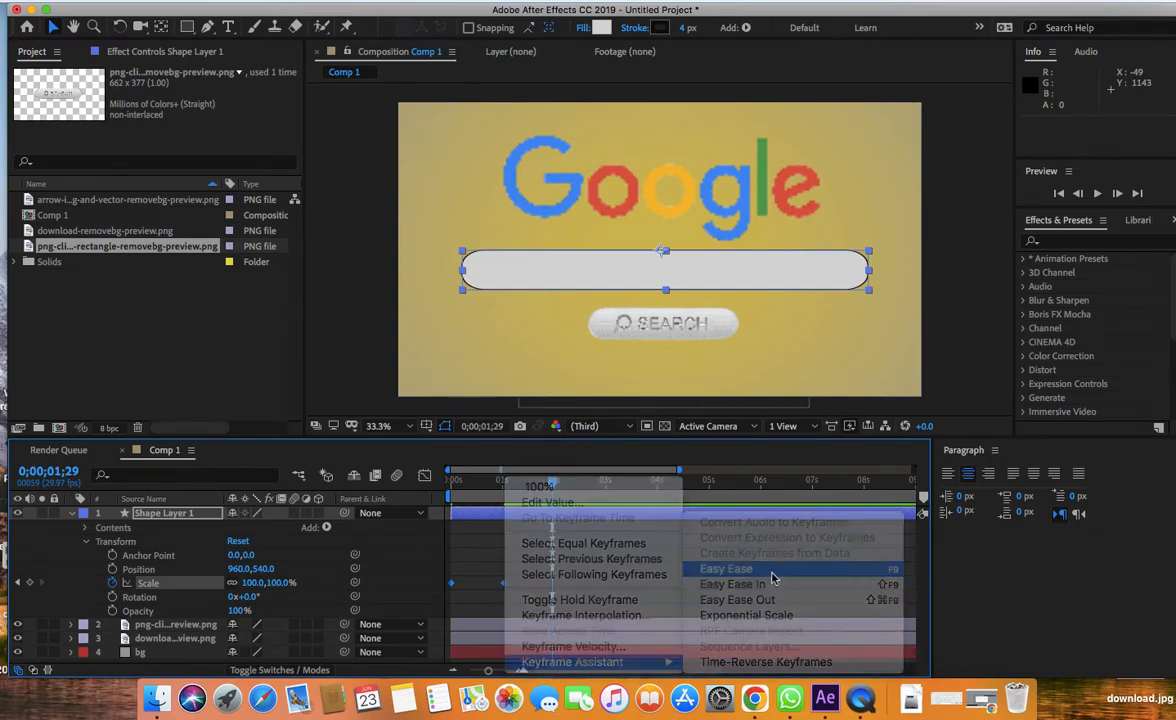
pyautogui.click(72, 515)
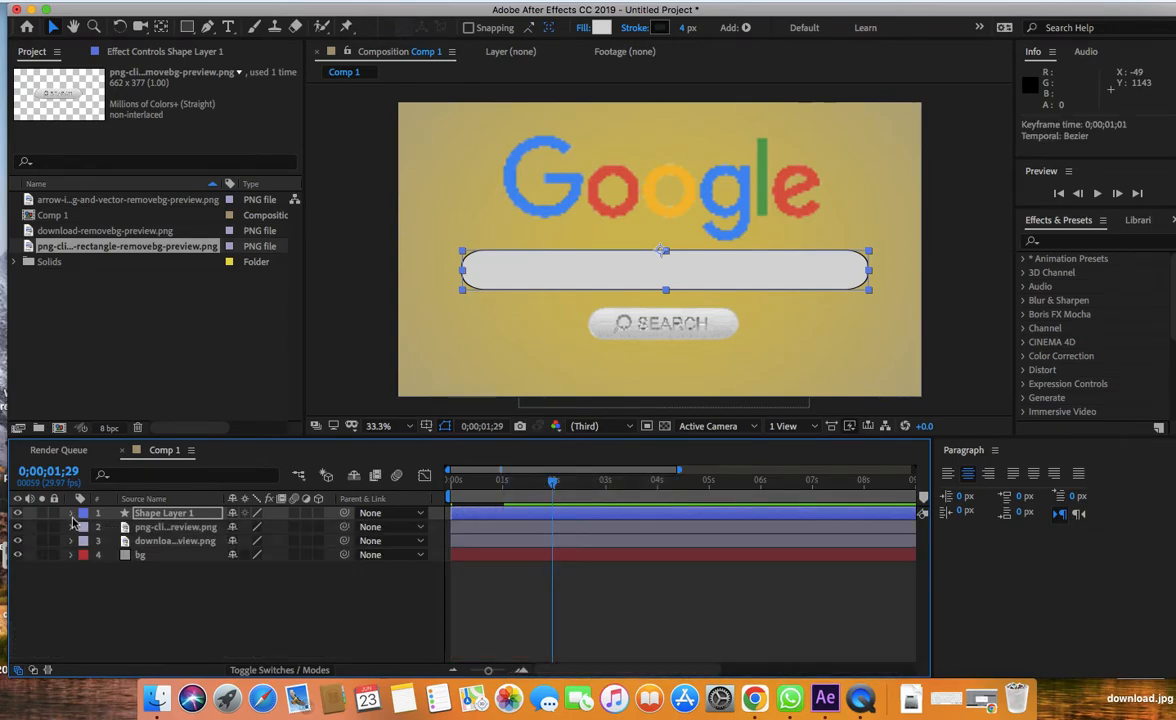
pyautogui.moveTo(555, 488); pyautogui.dragTo(505, 497)
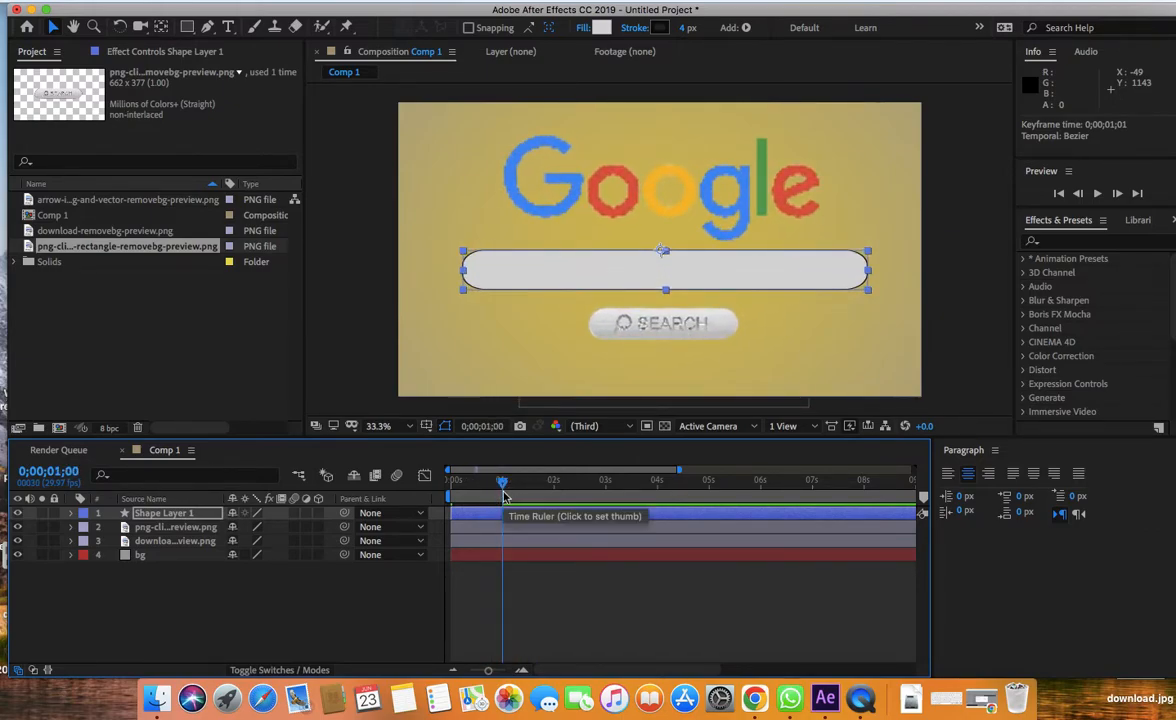
pyautogui.click(204, 625)
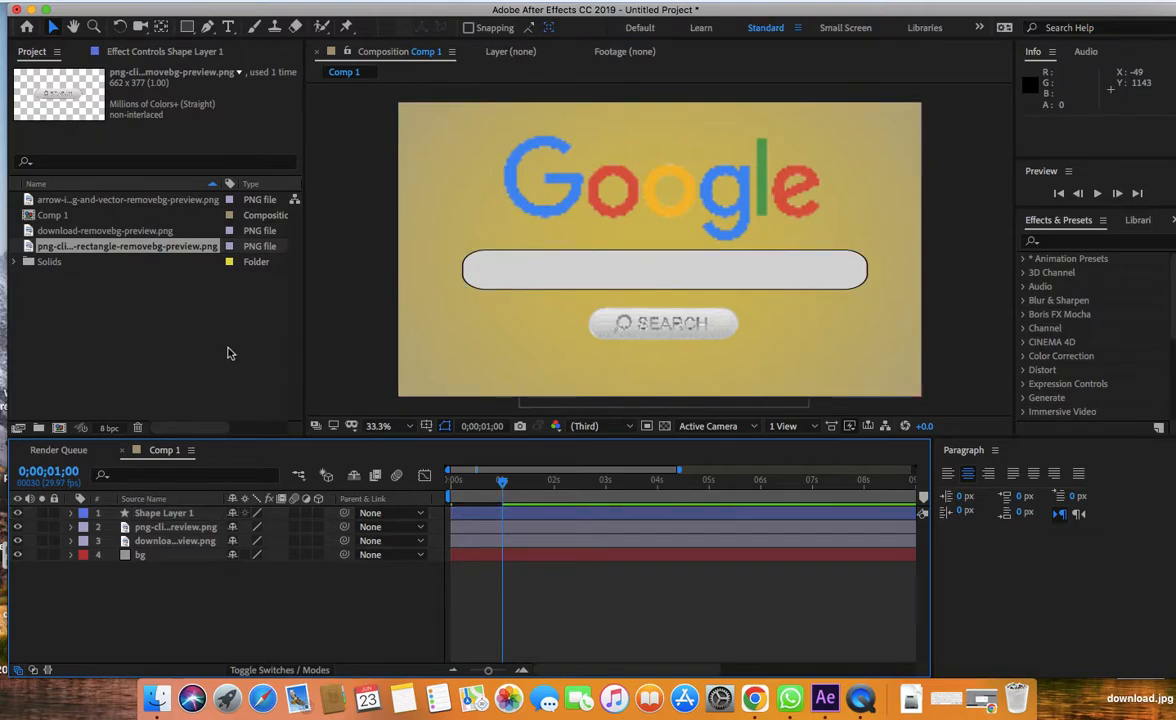
pyautogui.rightClick(160, 580)
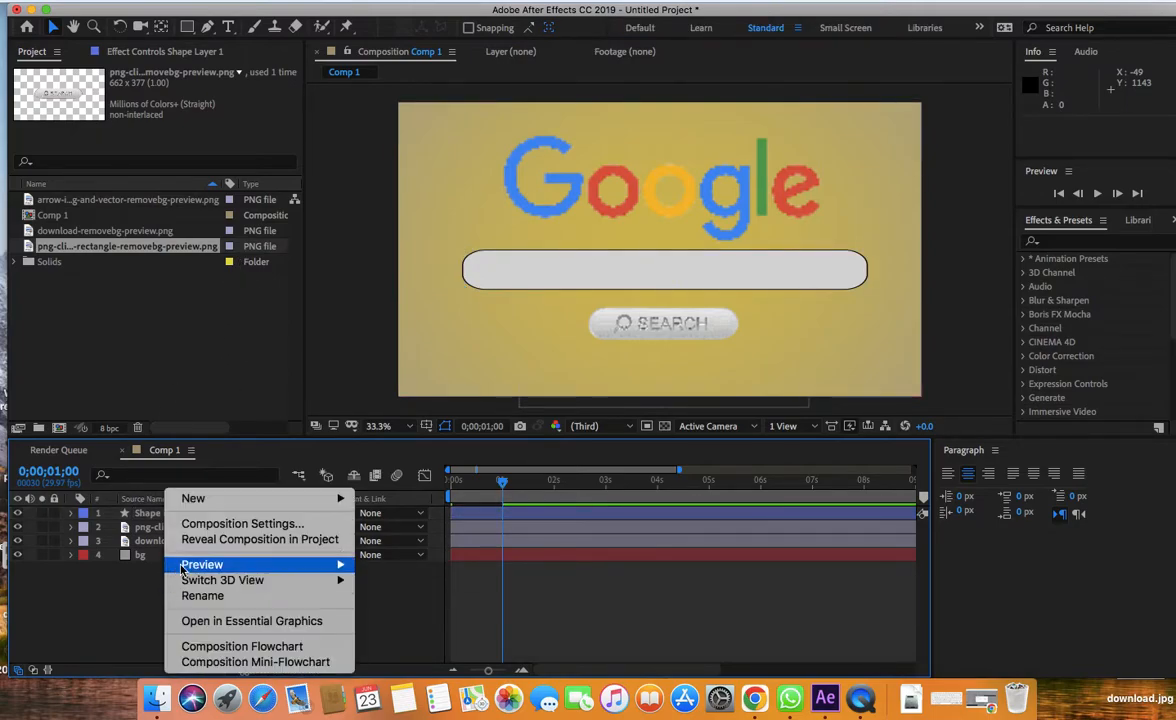
pyautogui.moveTo(296, 510)
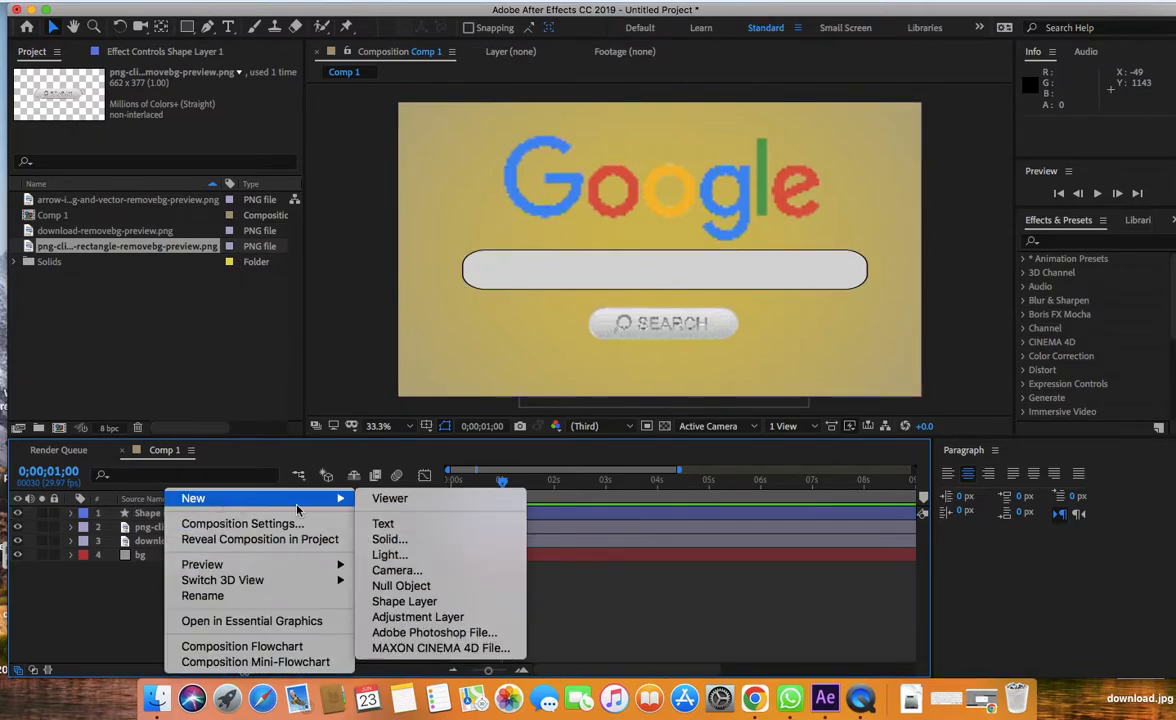
pyautogui.click(84, 588)
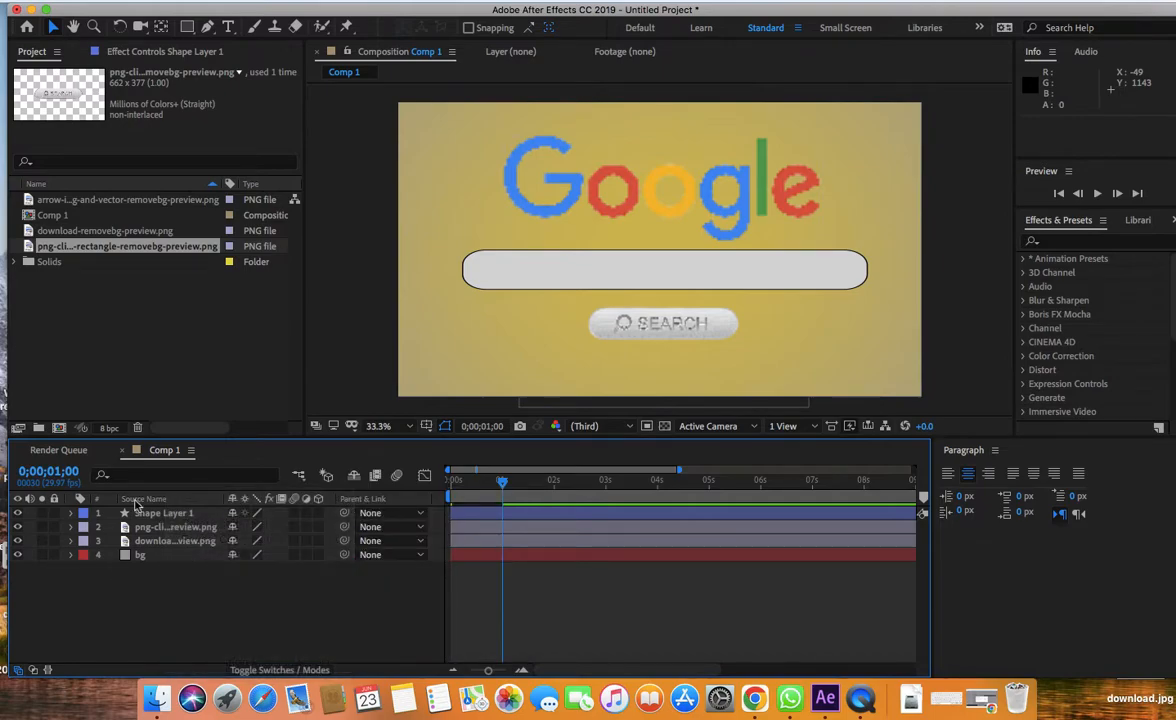
pyautogui.click(229, 27)
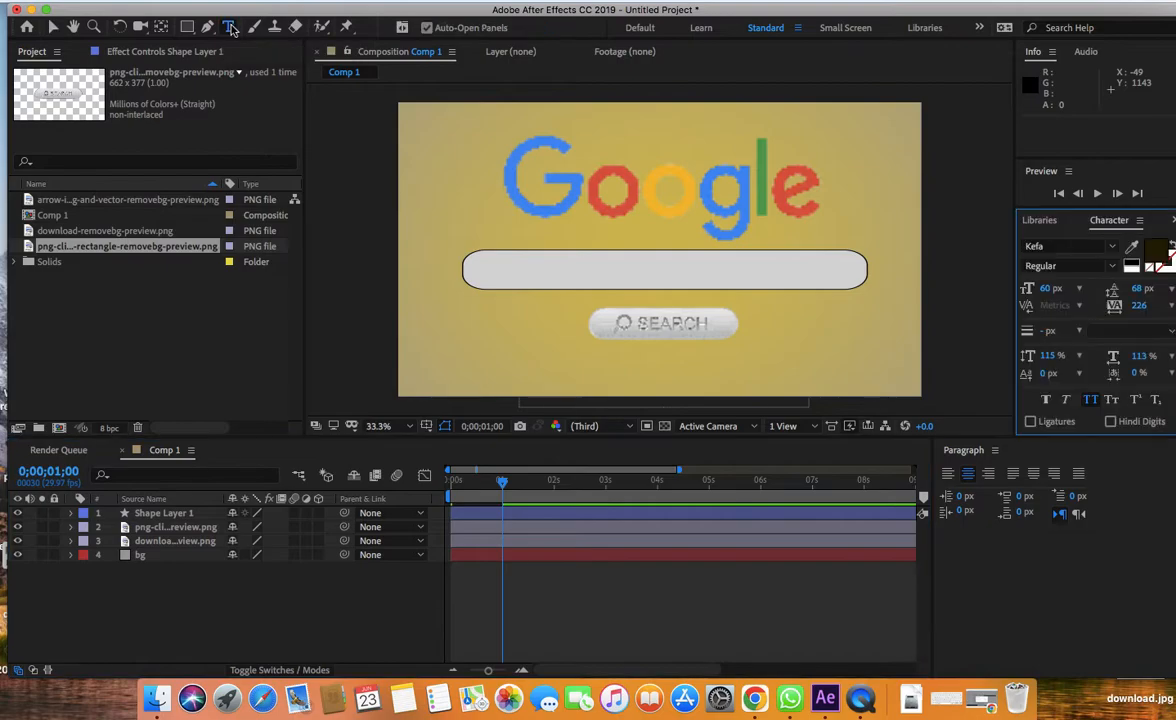
pyautogui.click(446, 369)
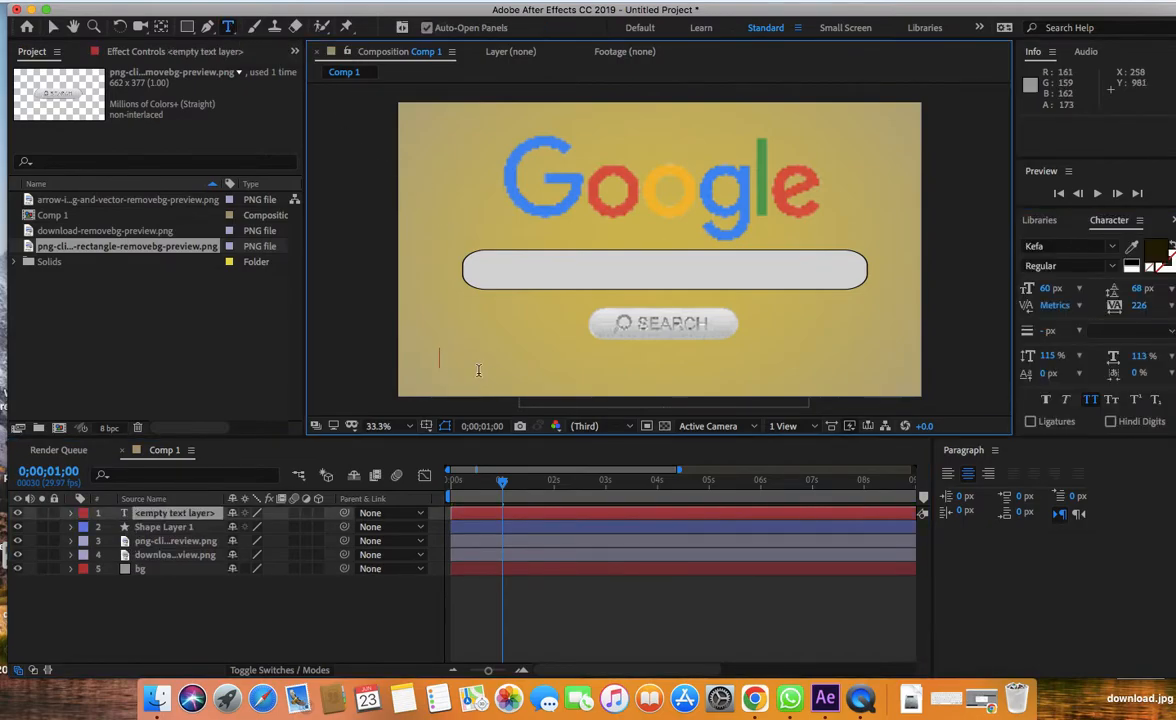
pyautogui.click(978, 700)
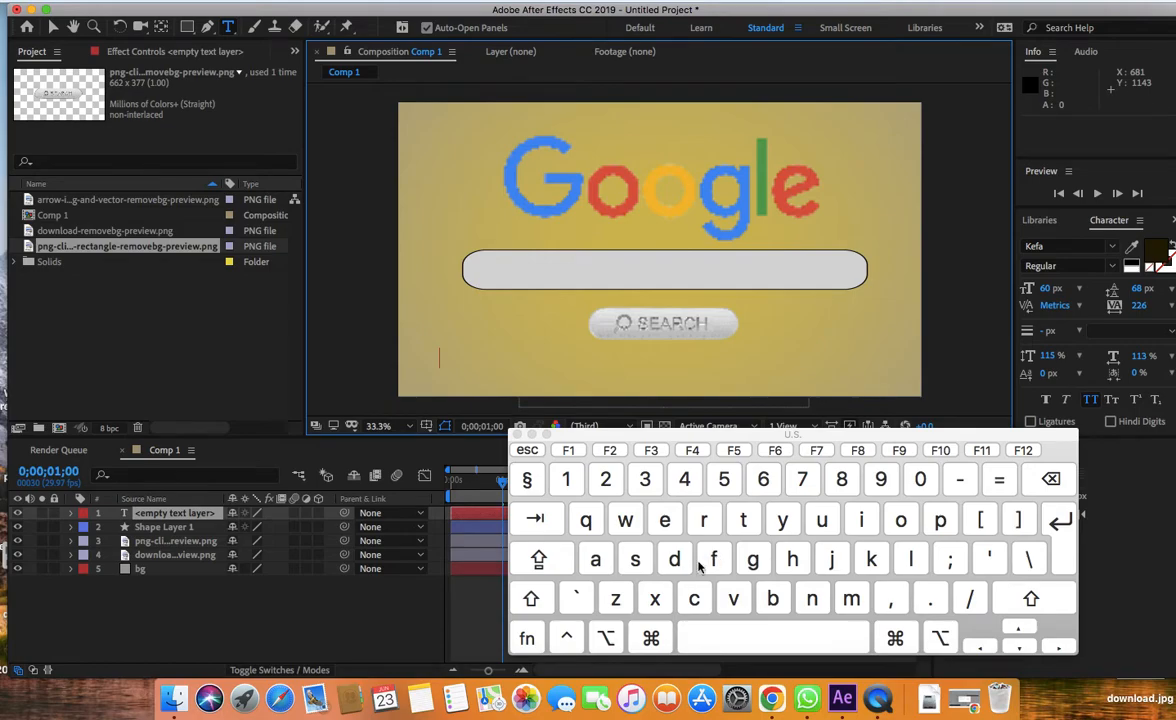
pyautogui.click(626, 521)
pyautogui.click(626, 521)
pyautogui.click(626, 521)
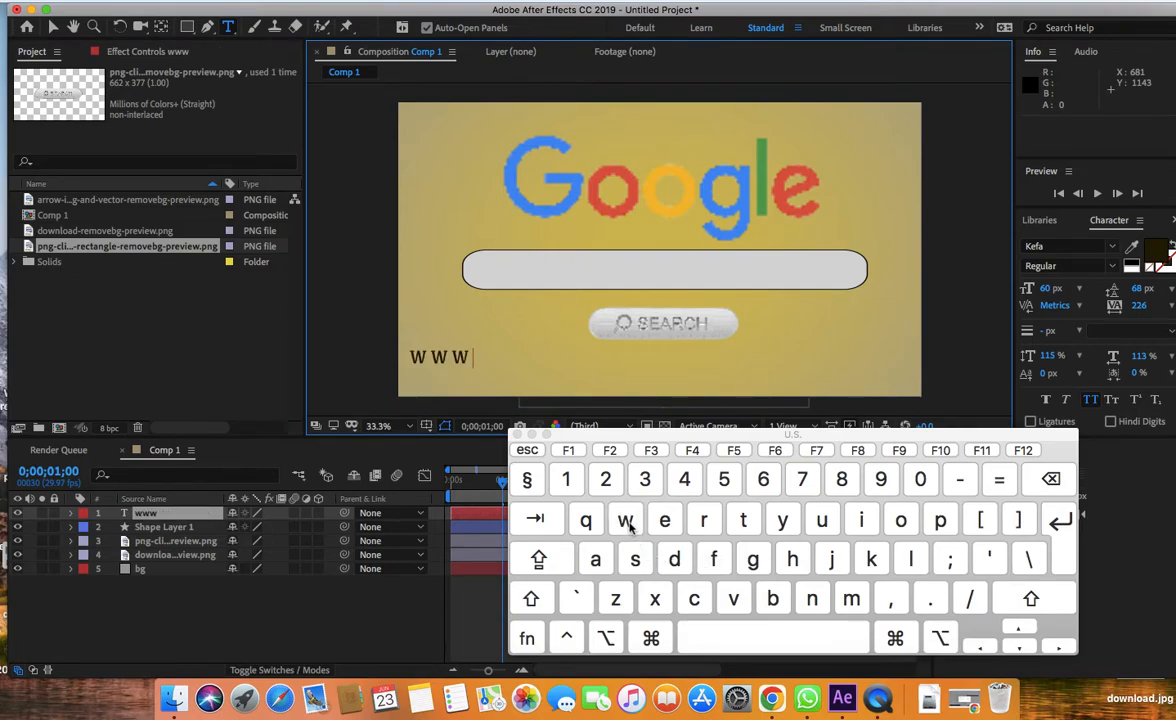
pyautogui.click(891, 600)
pyautogui.click(1051, 482)
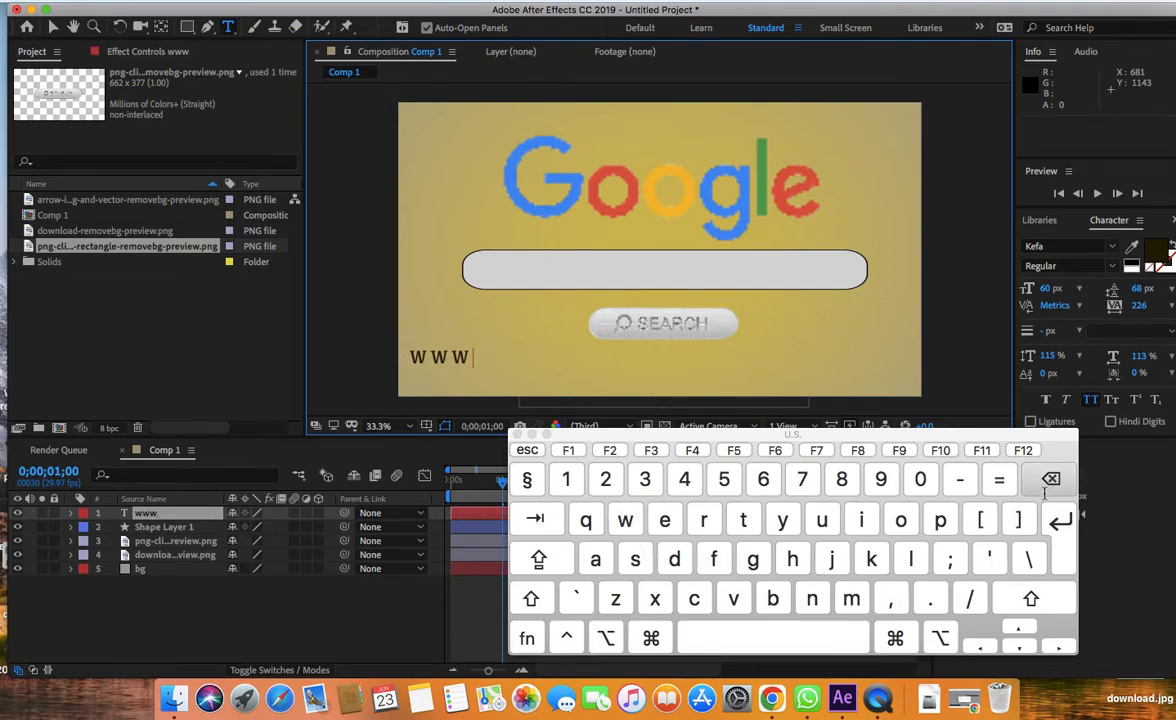
pyautogui.click(930, 598)
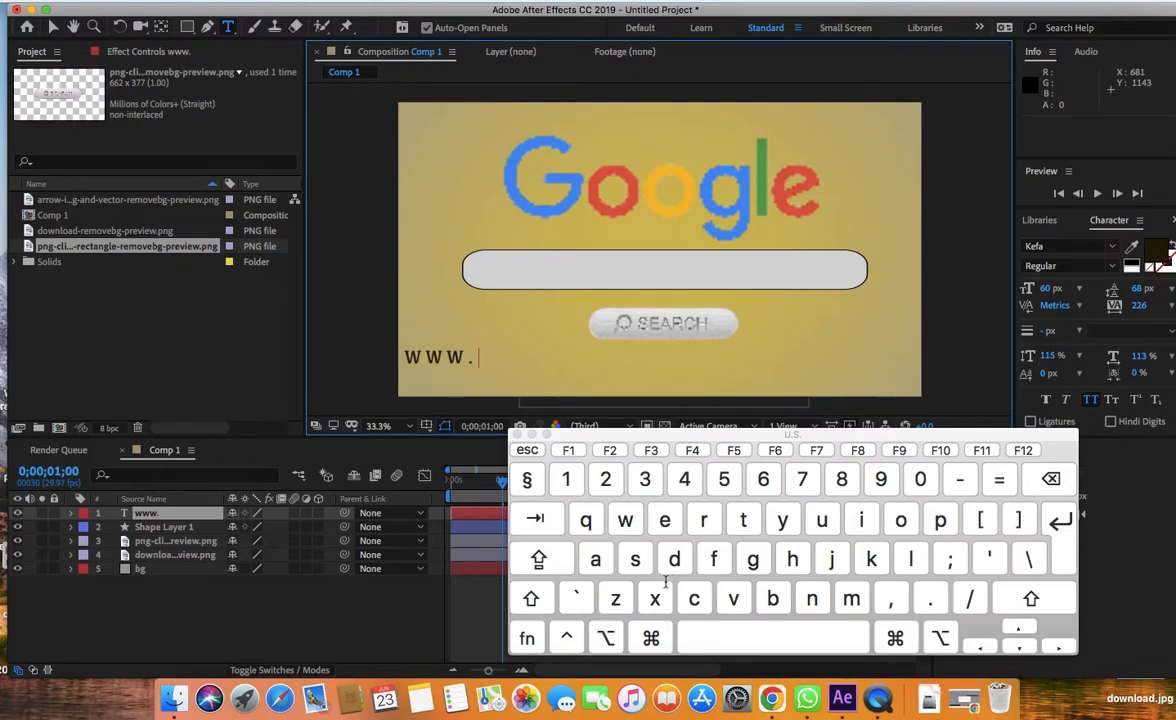
pyautogui.click(851, 598)
pyautogui.click(851, 598)
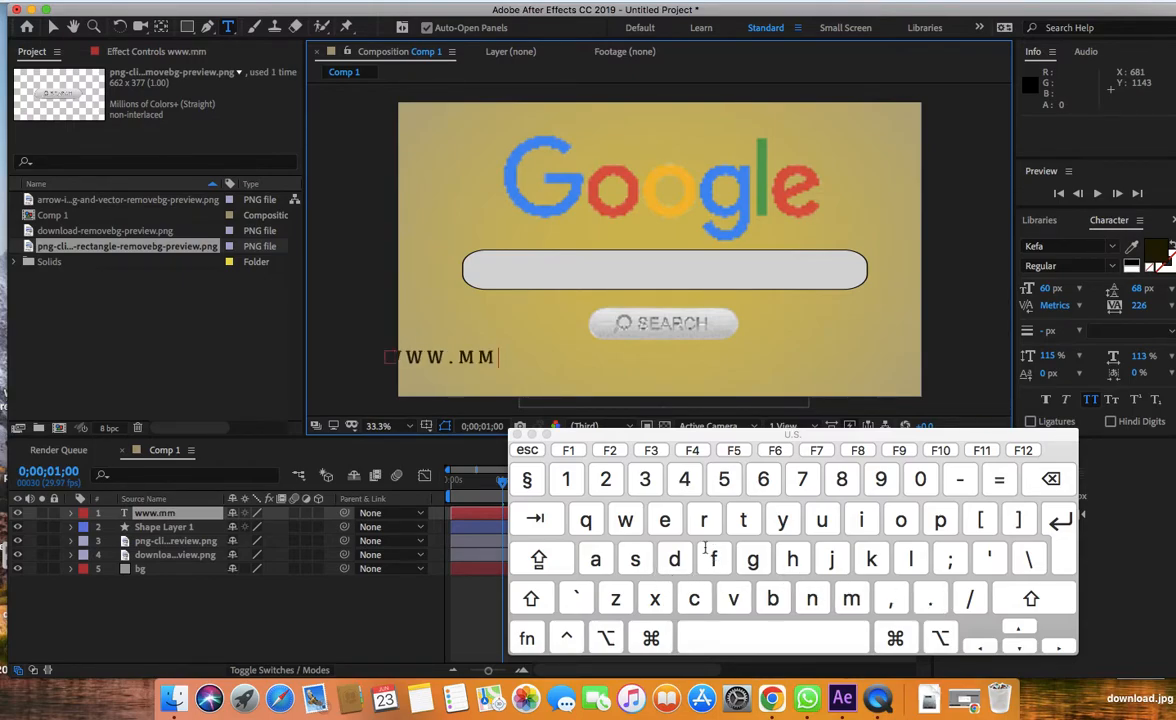
pyautogui.click(664, 520)
pyautogui.click(910, 559)
pyautogui.click(861, 520)
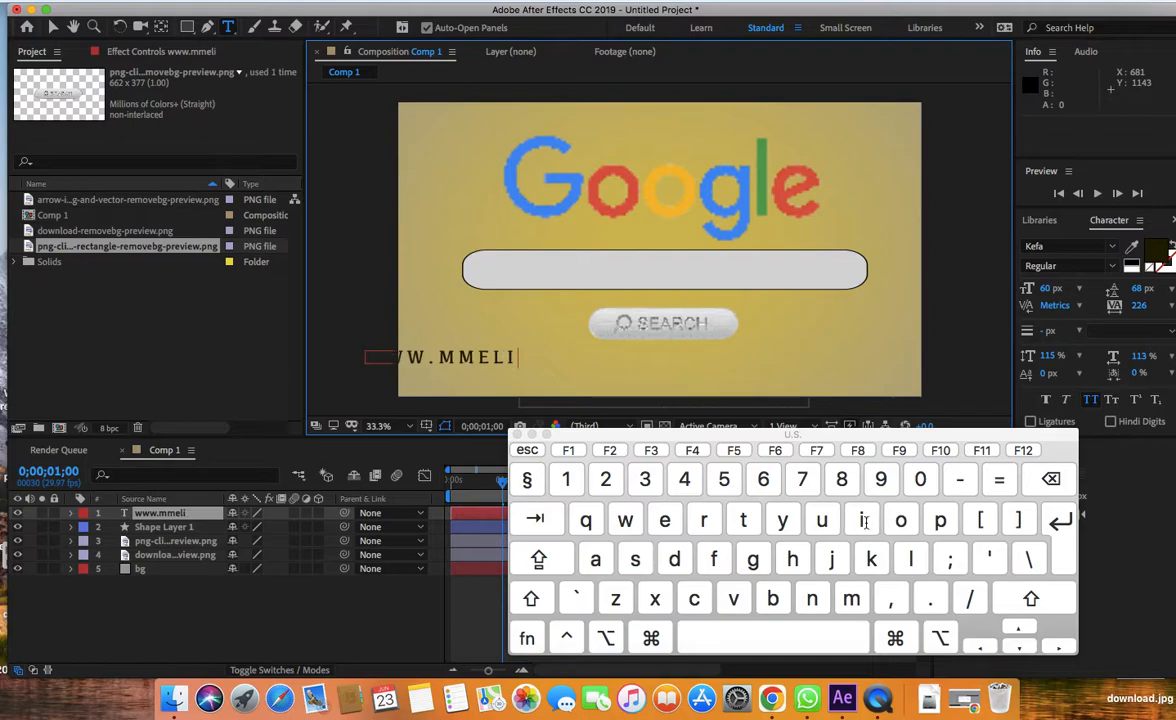
pyautogui.click(930, 598)
pyautogui.click(694, 598)
pyautogui.click(901, 520)
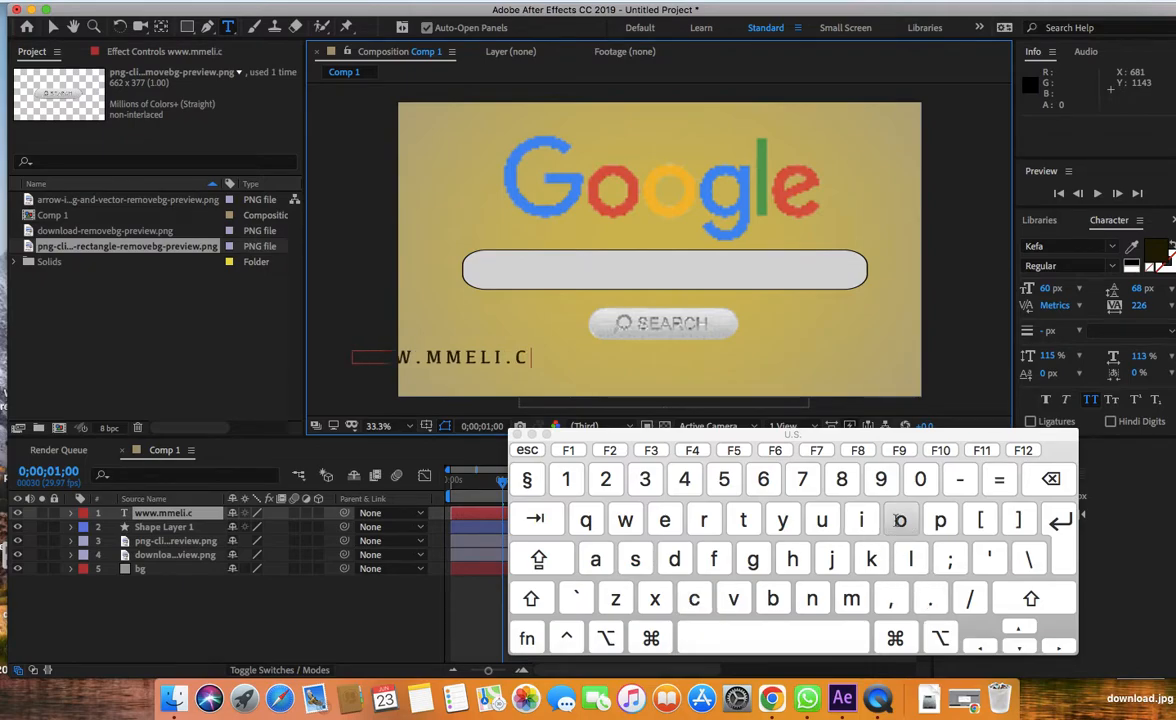
pyautogui.click(930, 598)
pyautogui.click(615, 598)
pyautogui.click(595, 559)
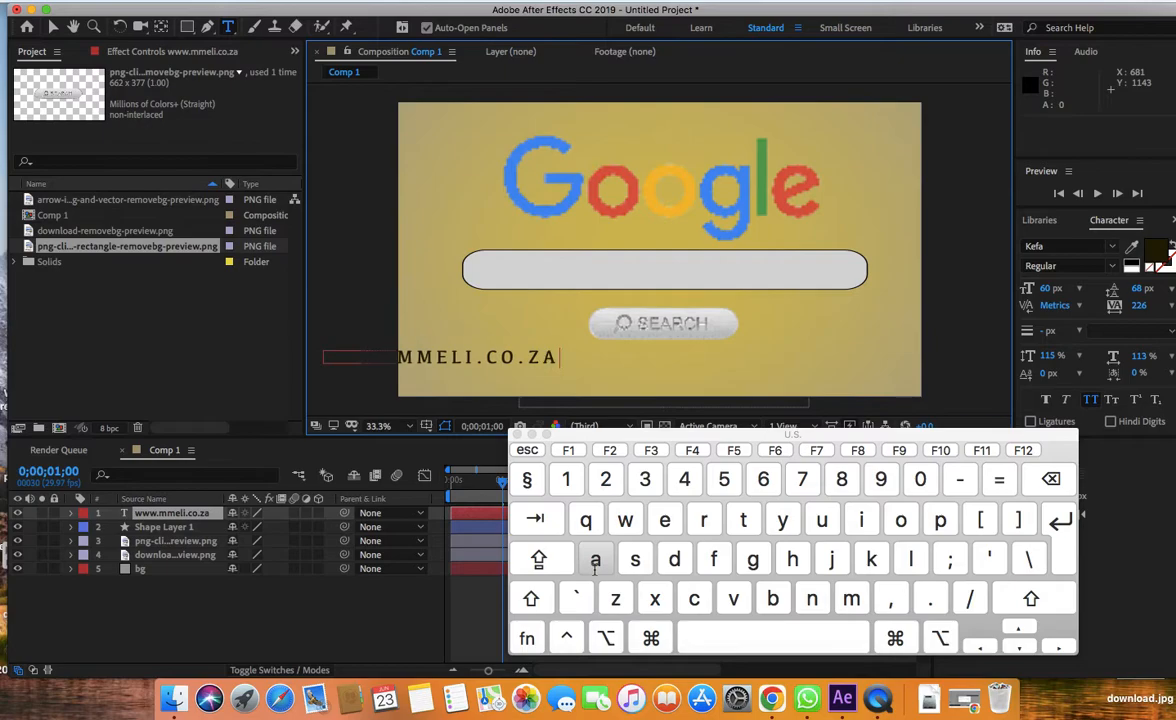
pyautogui.click(532, 436)
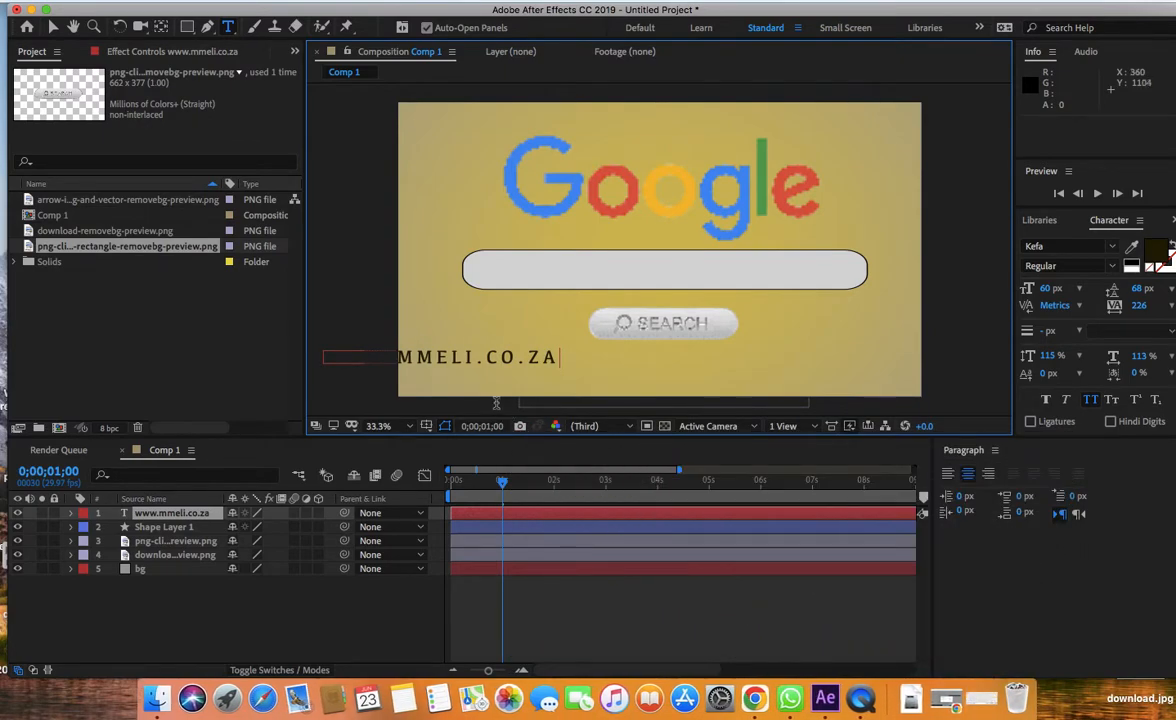
# - Move the URL text inside the search bar, to about position 792, 645
pyautogui.click(53, 30)
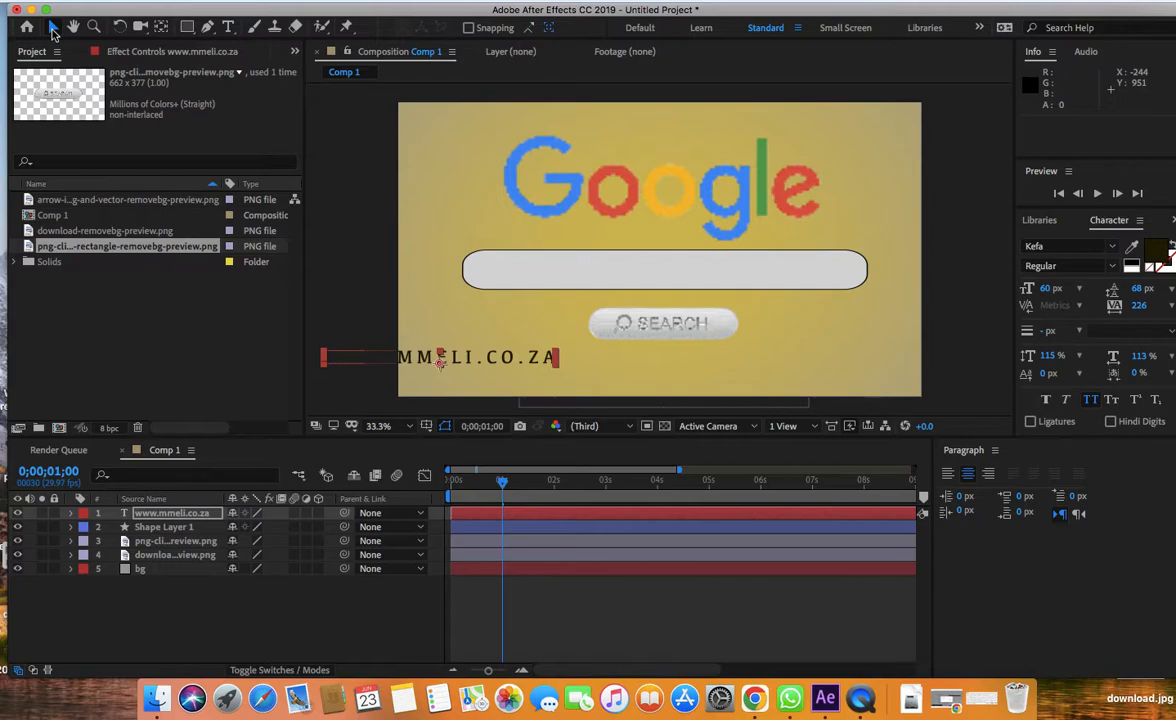
pyautogui.moveTo(494, 354); pyautogui.dragTo(668, 277)
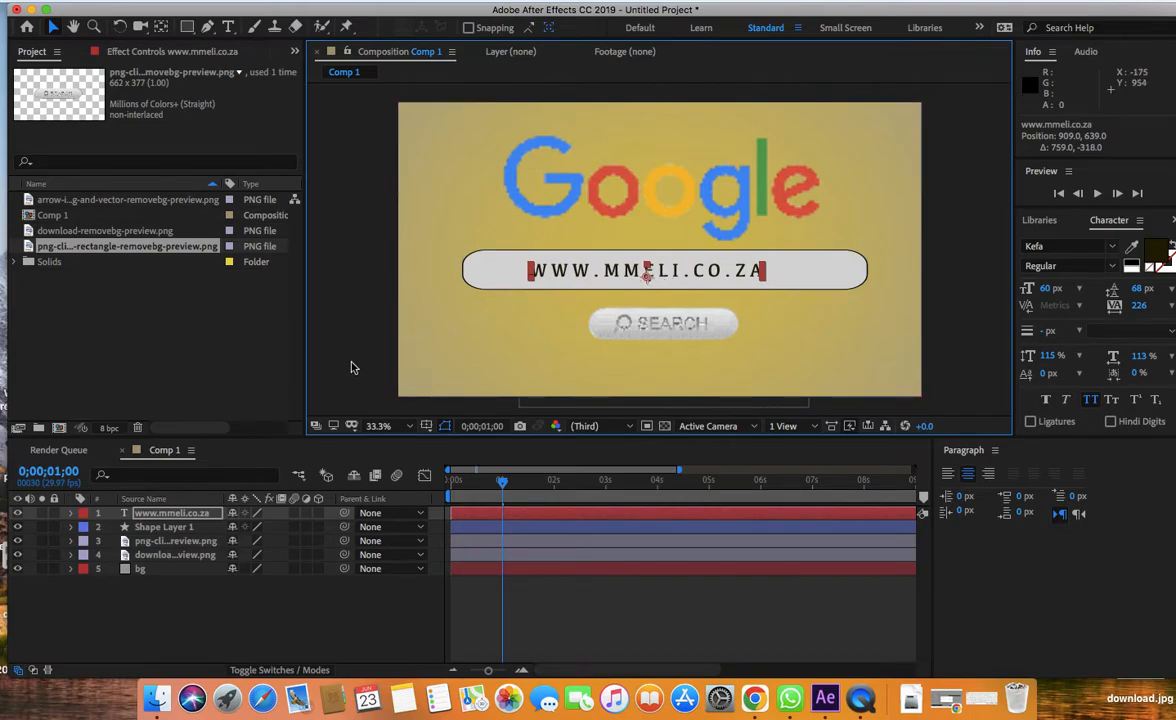
pyautogui.moveTo(682, 277); pyautogui.dragTo(650, 279)
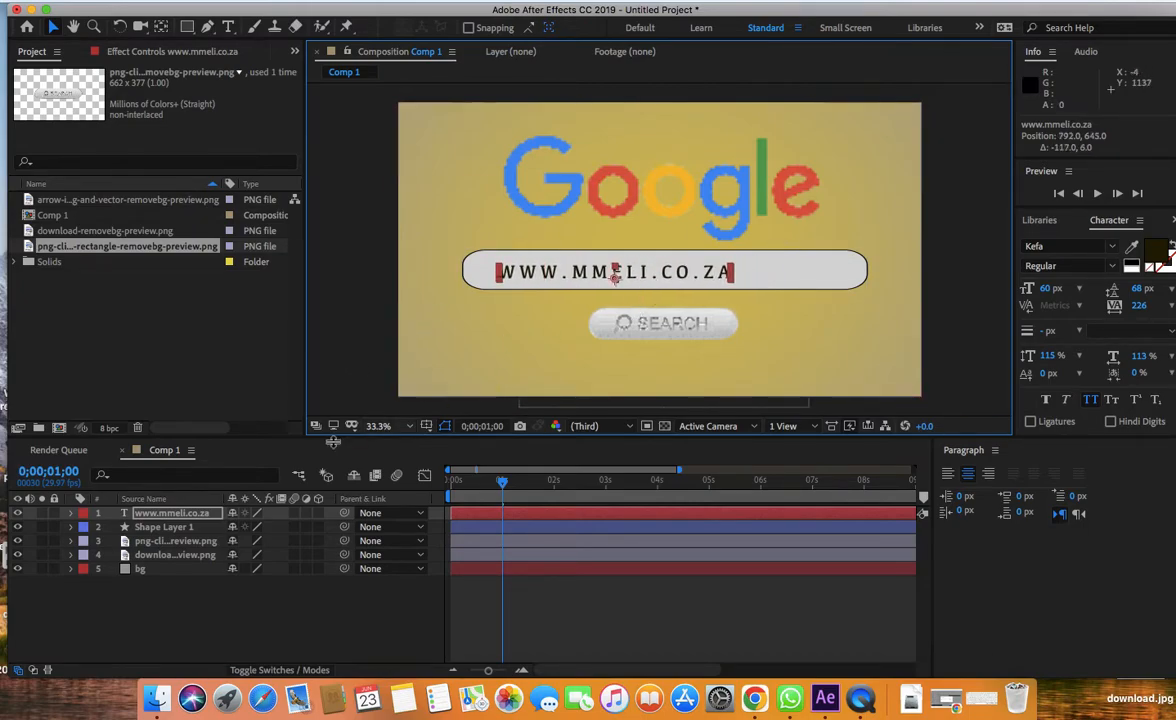
# - Scale the URL text up to 134% and reposition it inside the search bar at about 891, 648
pyautogui.click(71, 514)
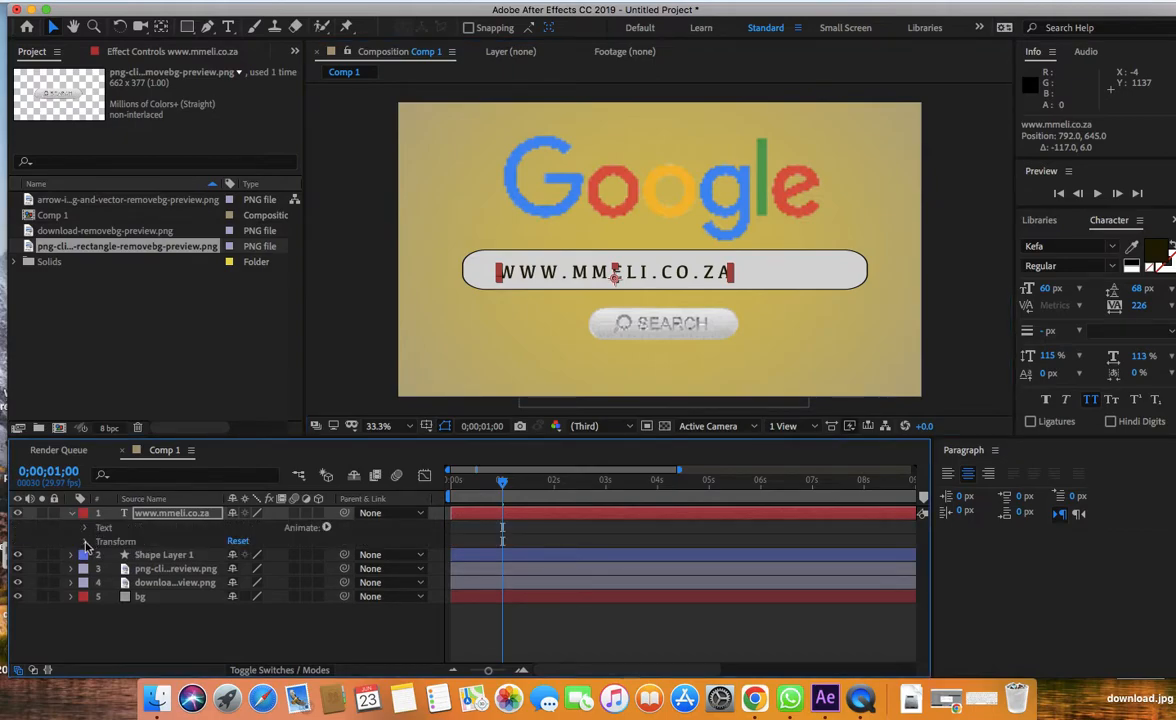
pyautogui.click(86, 542)
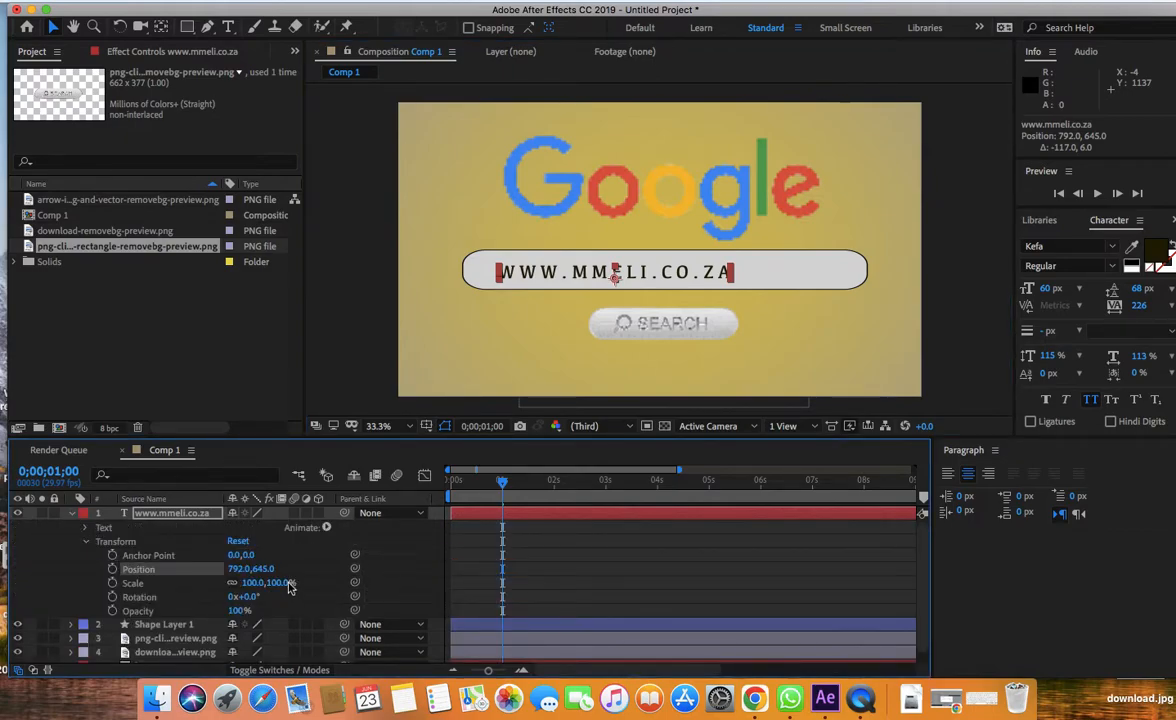
pyautogui.moveTo(289, 588); pyautogui.dragTo(321, 584)
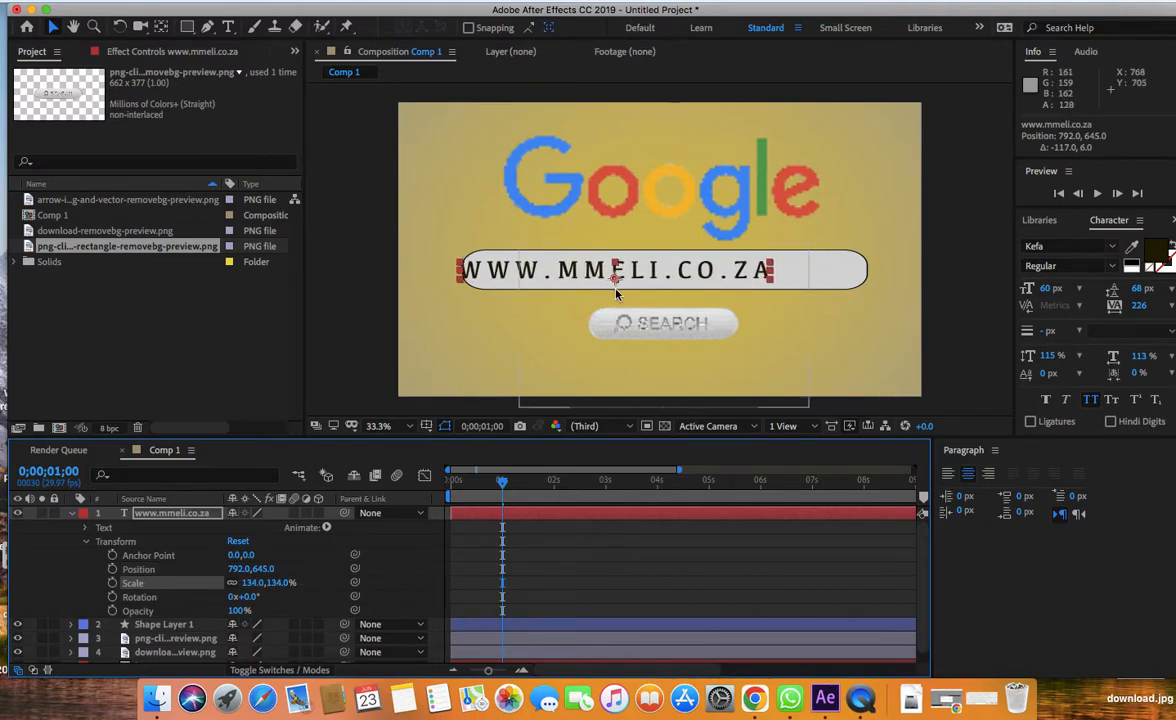
pyautogui.moveTo(628, 276); pyautogui.dragTo(652, 278)
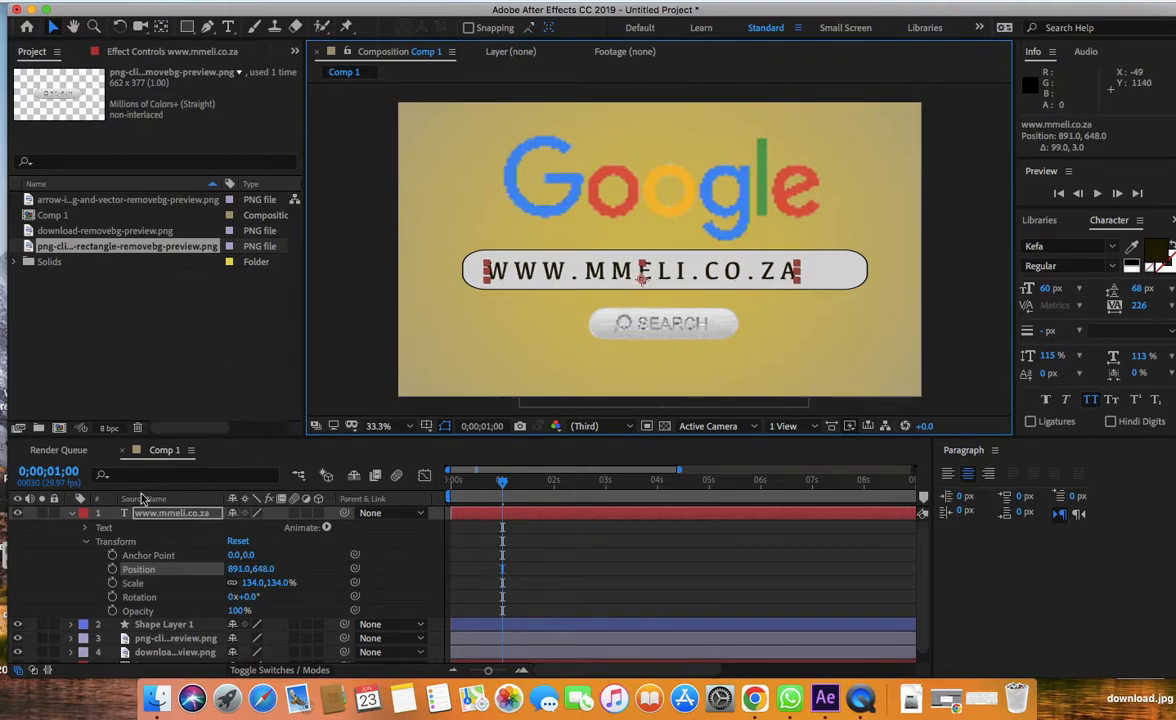
pyautogui.click(71, 513)
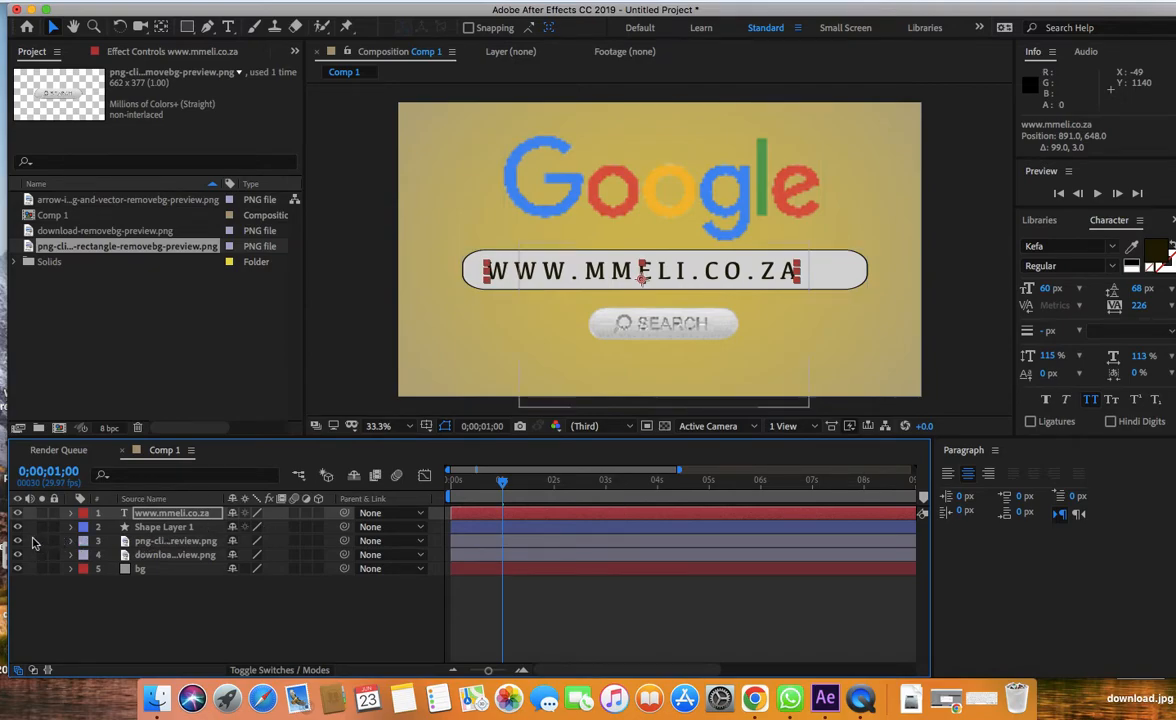
# - Pre-compose the search bar shape, SEARCH button and Google logo layers into a composition named mannnn
pyautogui.moveTo(28, 532); pyautogui.dragTo(53, 558)
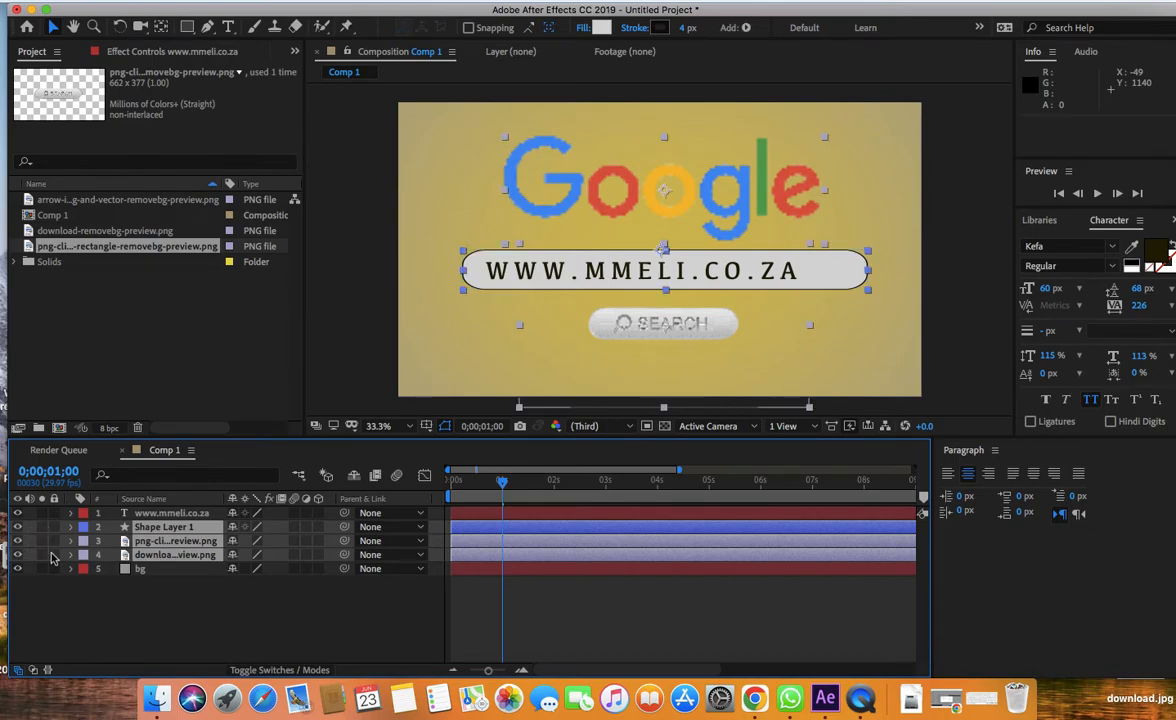
pyautogui.rightClick(140, 540)
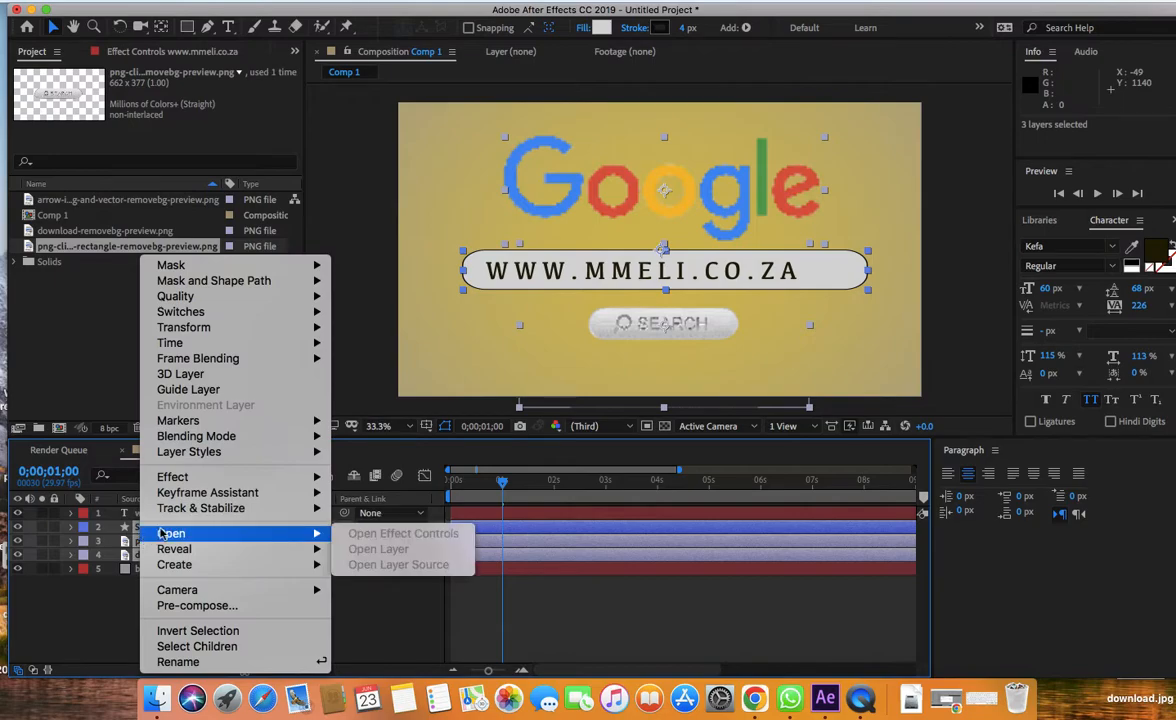
pyautogui.click(231, 606)
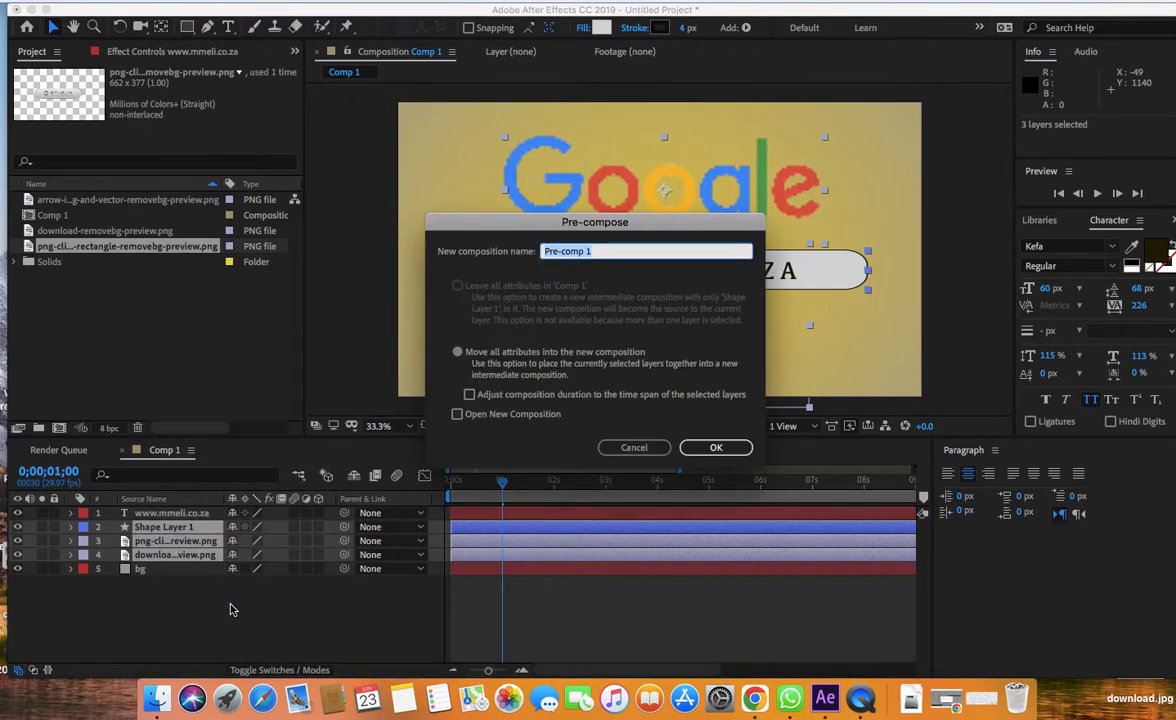
pyautogui.press('BackSpace')
pyautogui.click(716, 447)
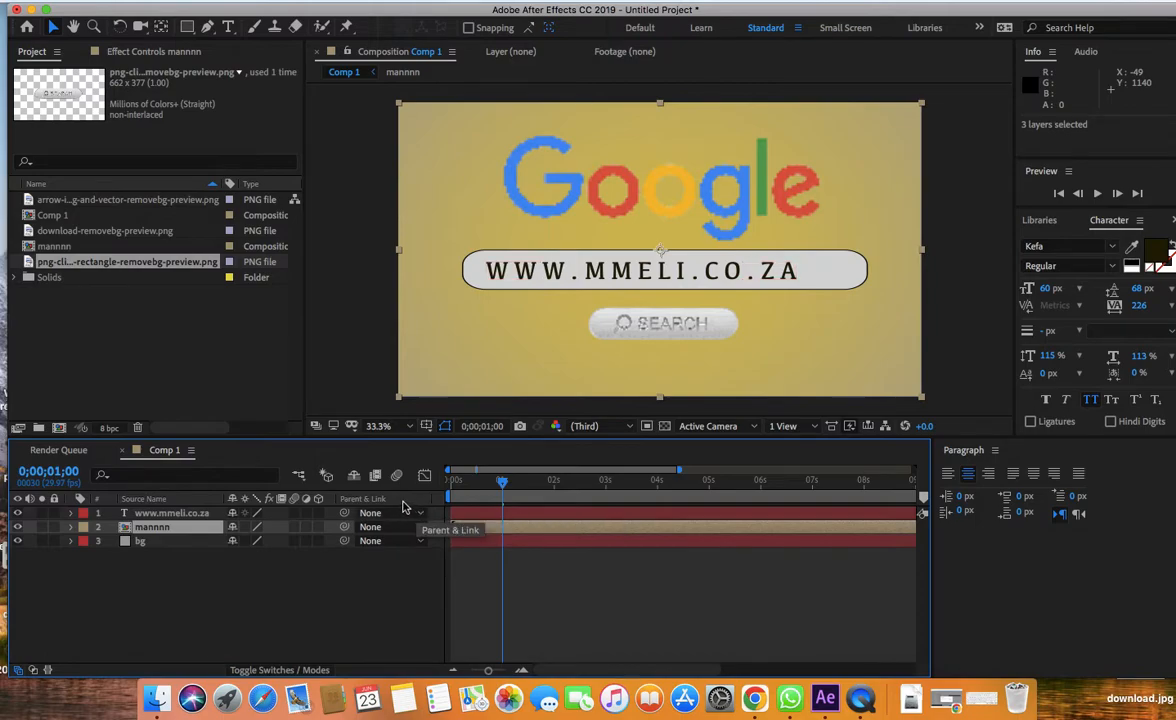
# - Find the Typewriter animation preset and apply it to the URL text layer with the playhead at 0;00;01;01
pyautogui.click(477, 483)
pyautogui.moveTo(477, 483); pyautogui.dragTo(505, 484)
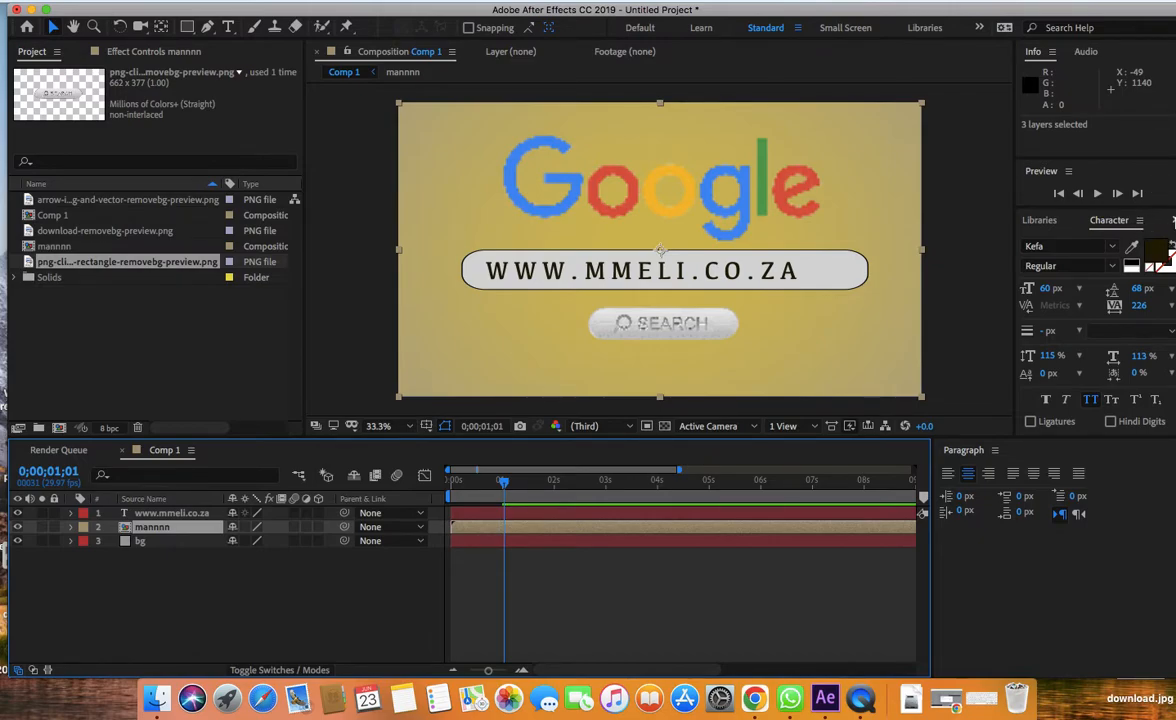
pyautogui.click(1173, 220)
pyautogui.click(1149, 239)
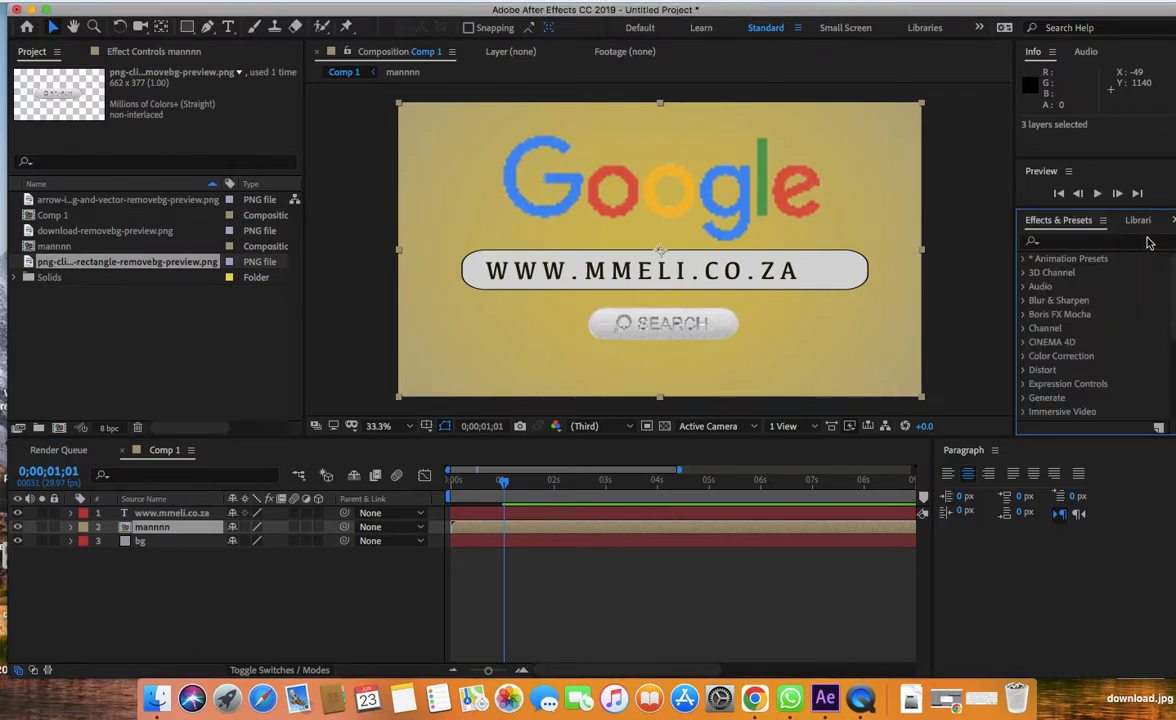
pyautogui.click(1094, 244)
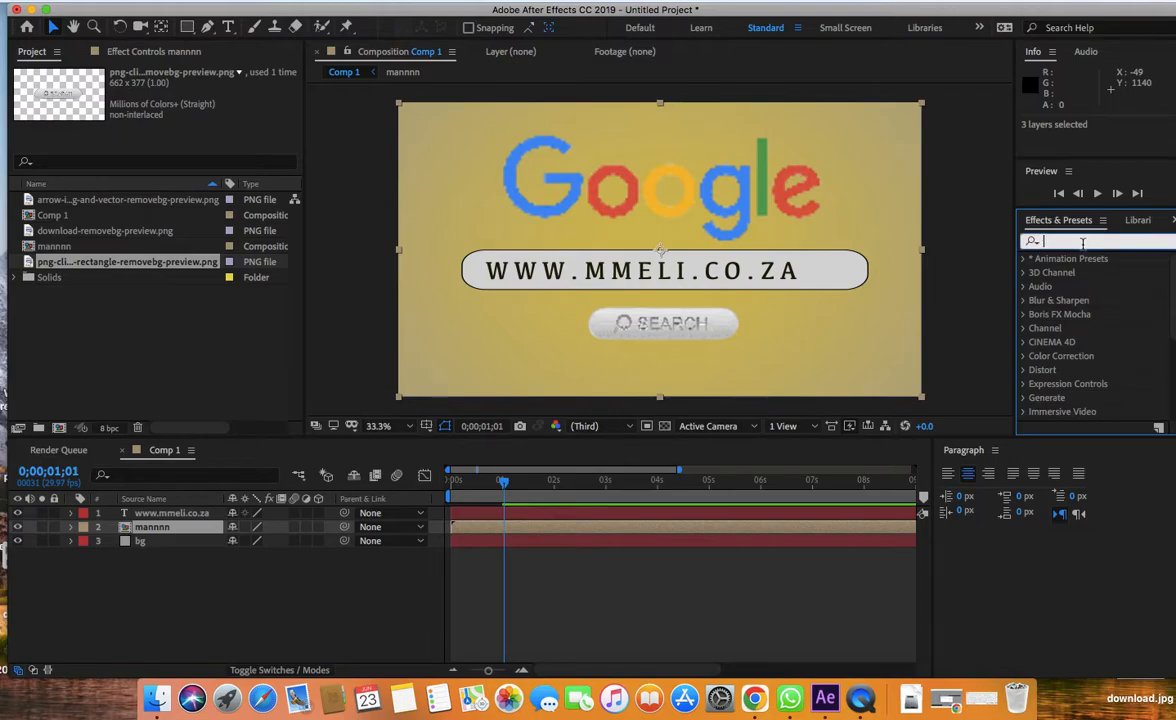
pyautogui.click(970, 709)
pyautogui.click(745, 519)
pyautogui.click(782, 521)
pyautogui.click(938, 519)
pyautogui.click(676, 521)
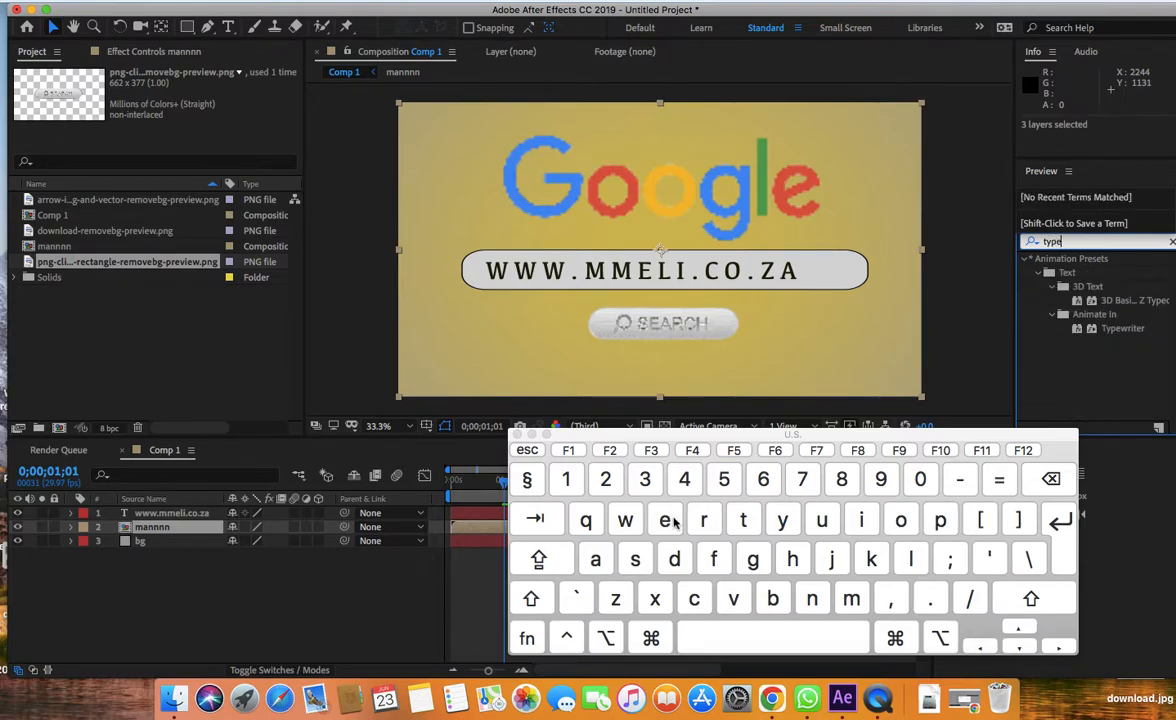
pyautogui.click(517, 436)
pyautogui.moveTo(1123, 330); pyautogui.dragTo(685, 515)
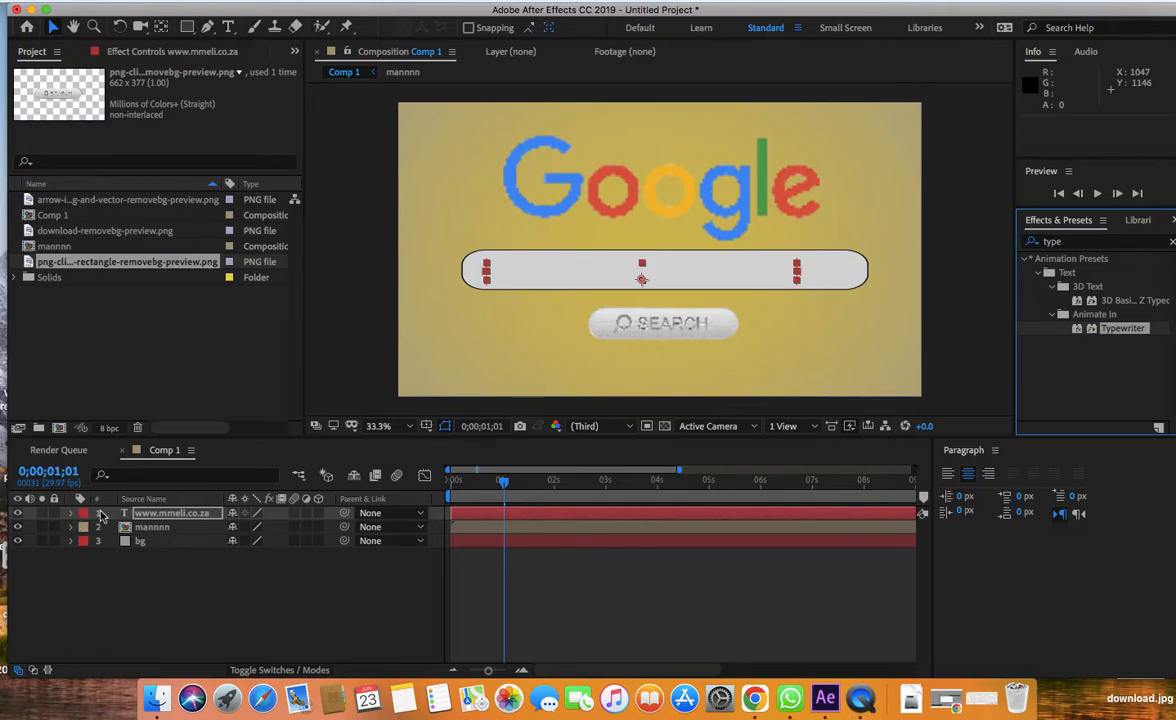
# - Preview the animation from near the start to check the URL's typewriter effect
pyautogui.moveTo(505, 488); pyautogui.dragTo(458, 490)
pyautogui.press('space')
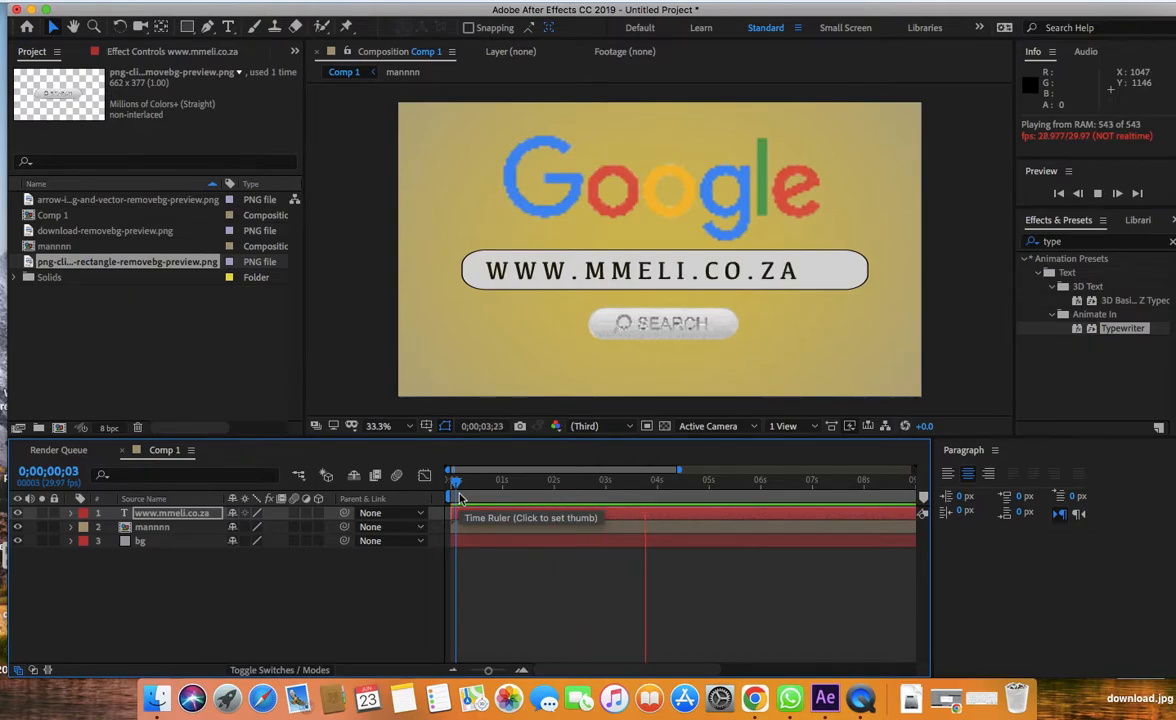
pyautogui.press('space')
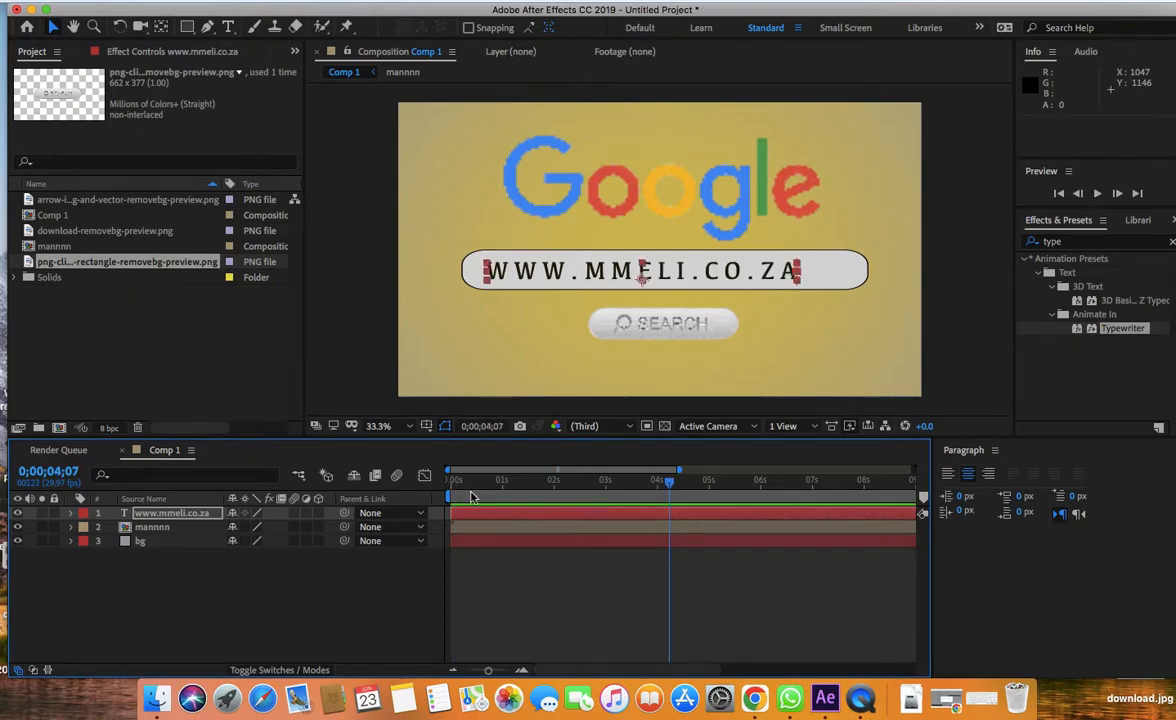
# - Shorten the URL's typewriter animation by moving the Range Selector 1 Start end keyframe to 0;00;02;00
pyautogui.click(71, 513)
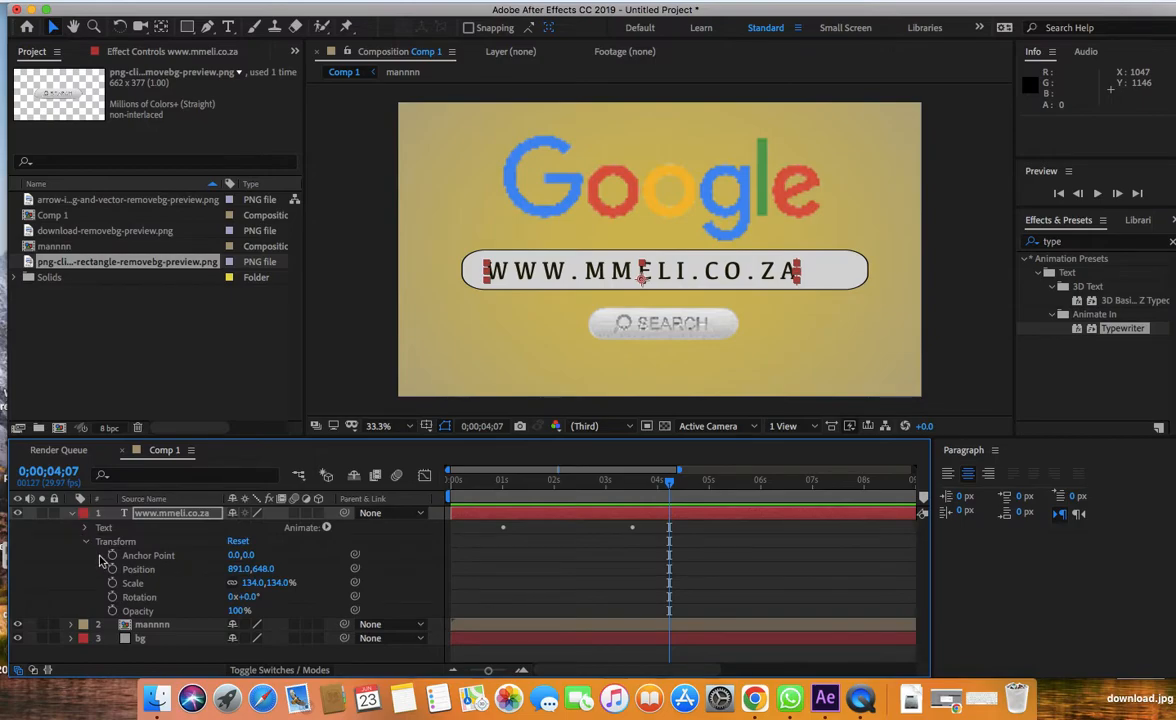
pyautogui.click(85, 541)
pyautogui.click(84, 527)
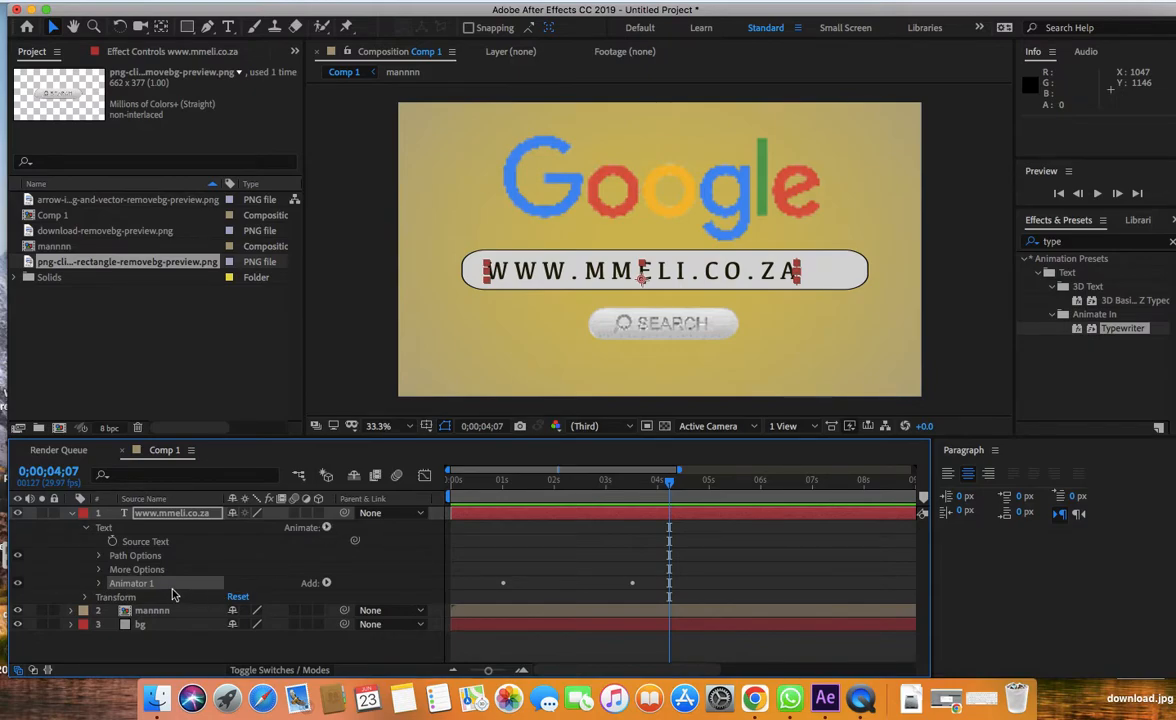
pyautogui.click(100, 585)
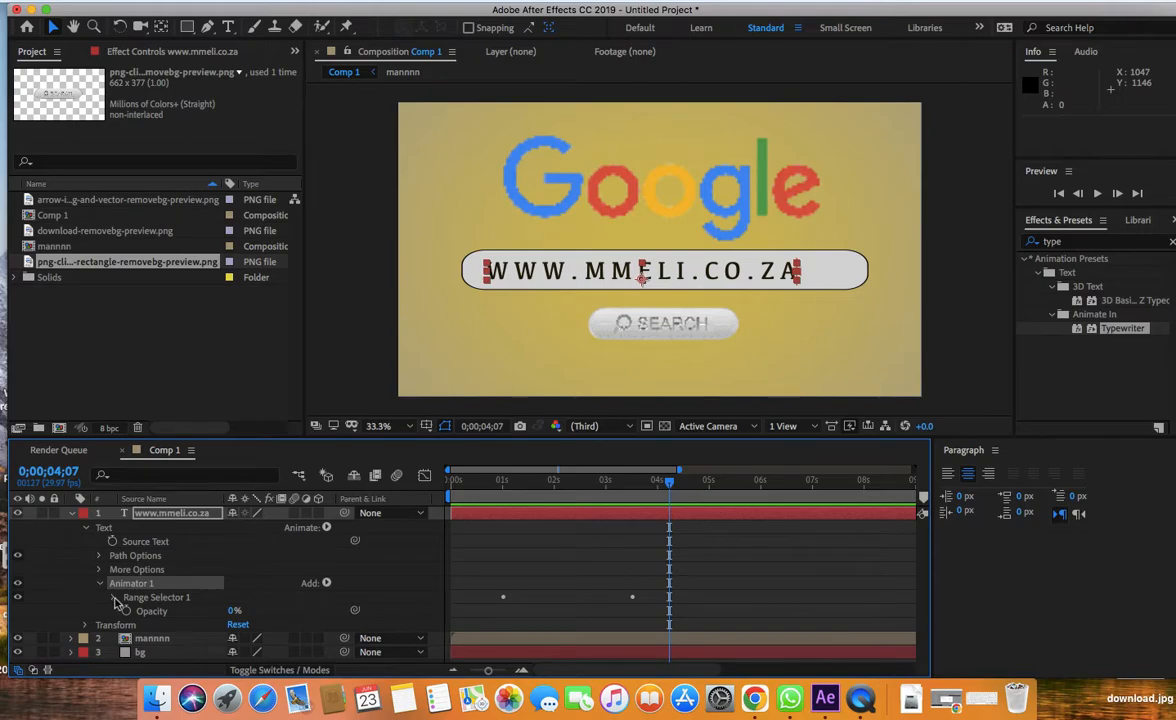
pyautogui.click(115, 598)
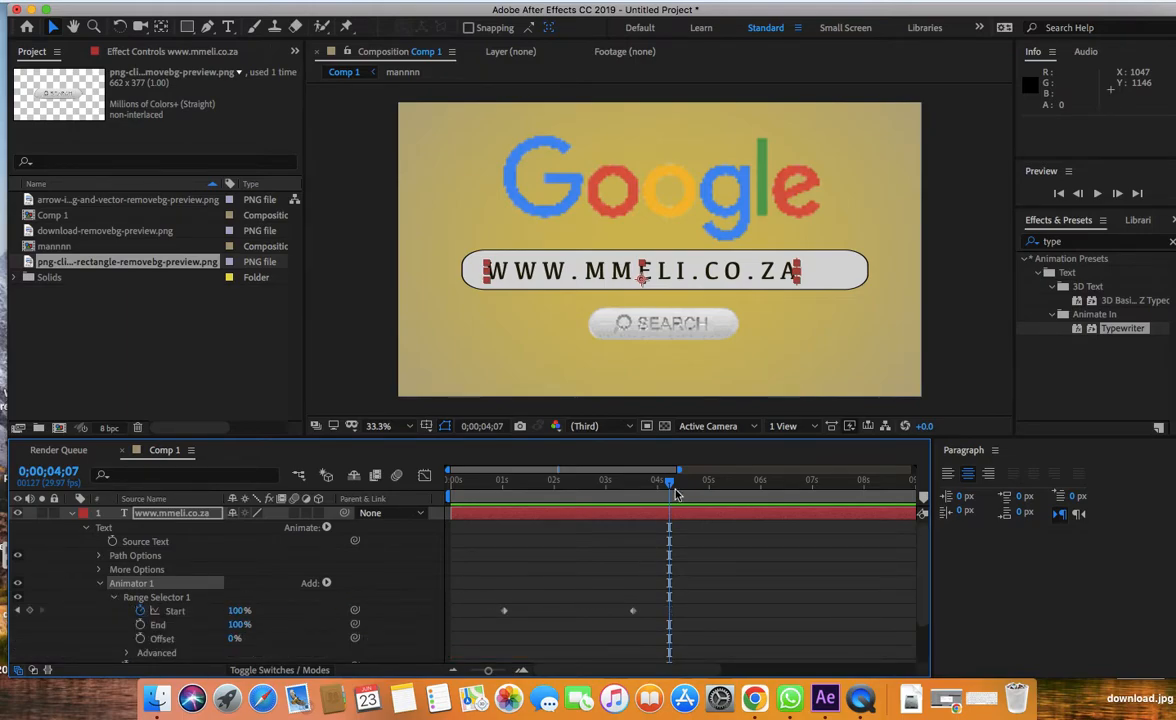
pyautogui.moveTo(670, 483); pyautogui.dragTo(557, 483)
pyautogui.moveTo(633, 611); pyautogui.dragTo(500, 609)
# - Apply Easy Ease to both Start keyframes of the URL text's Range Selector 1
pyautogui.rightClick(501, 610)
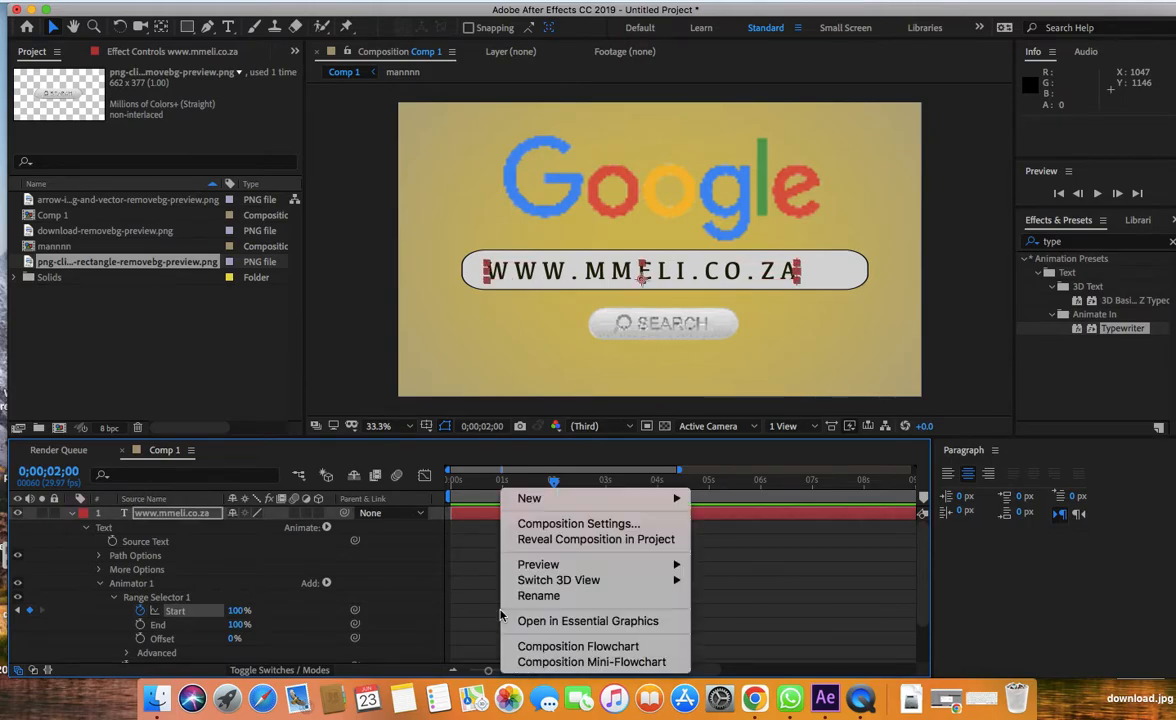
pyautogui.click(478, 611)
pyautogui.rightClick(505, 611)
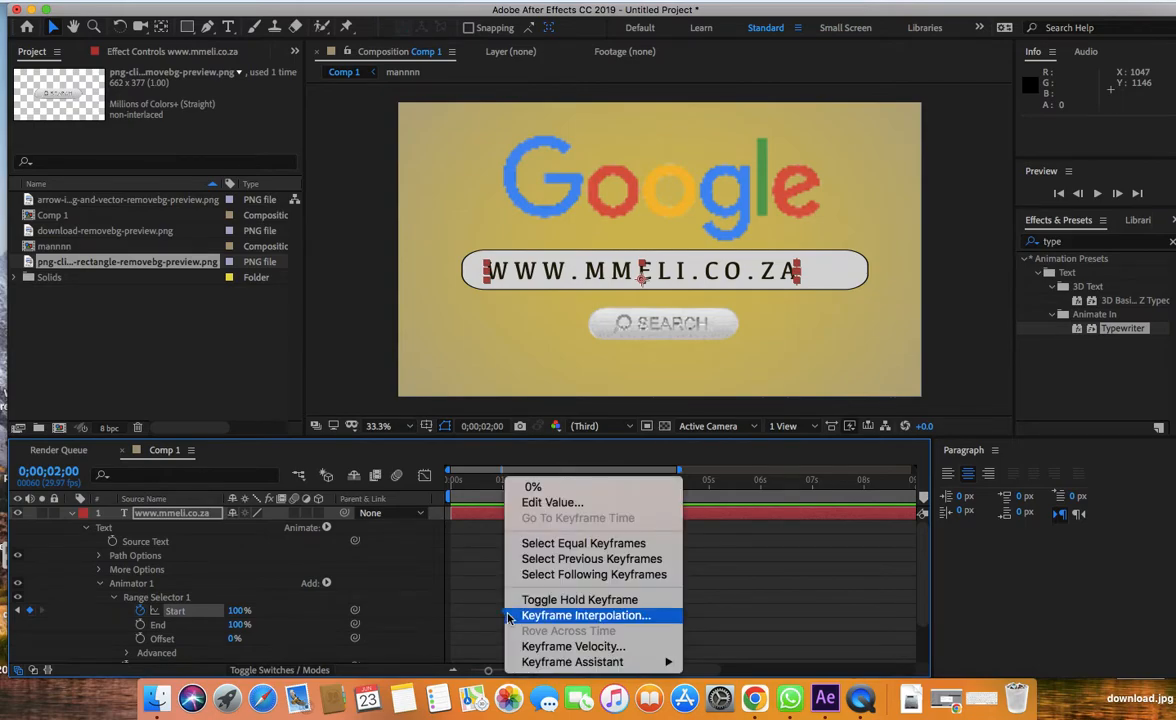
pyautogui.moveTo(590, 661)
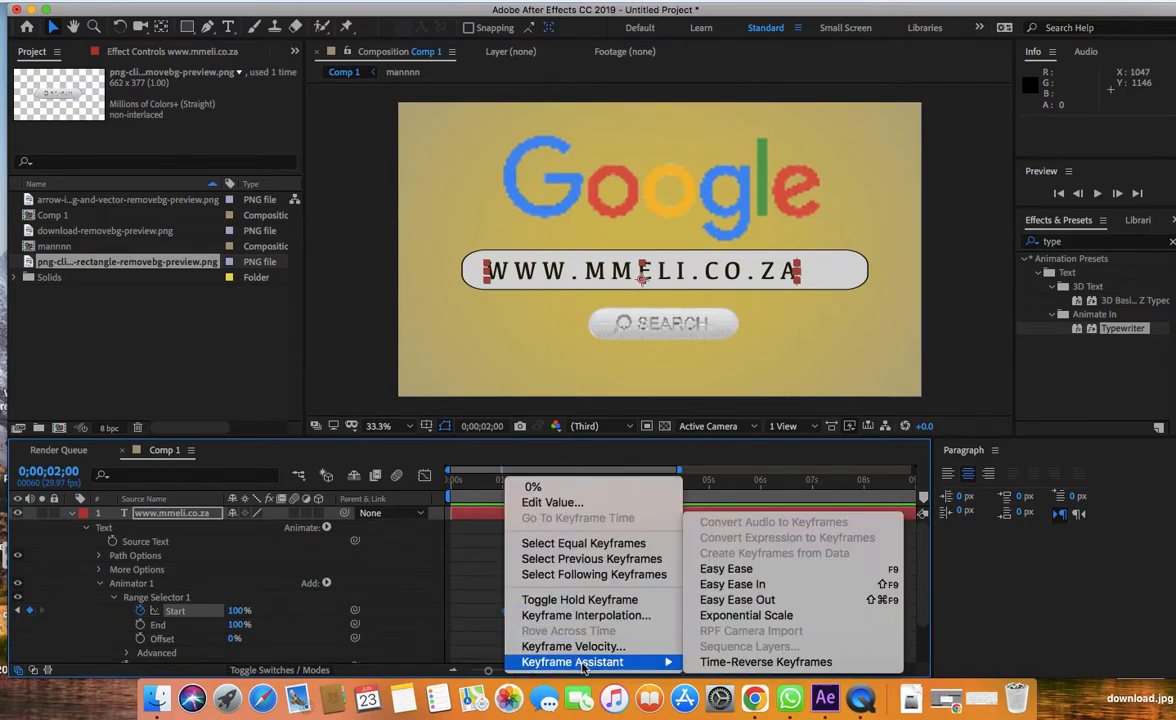
pyautogui.click(746, 572)
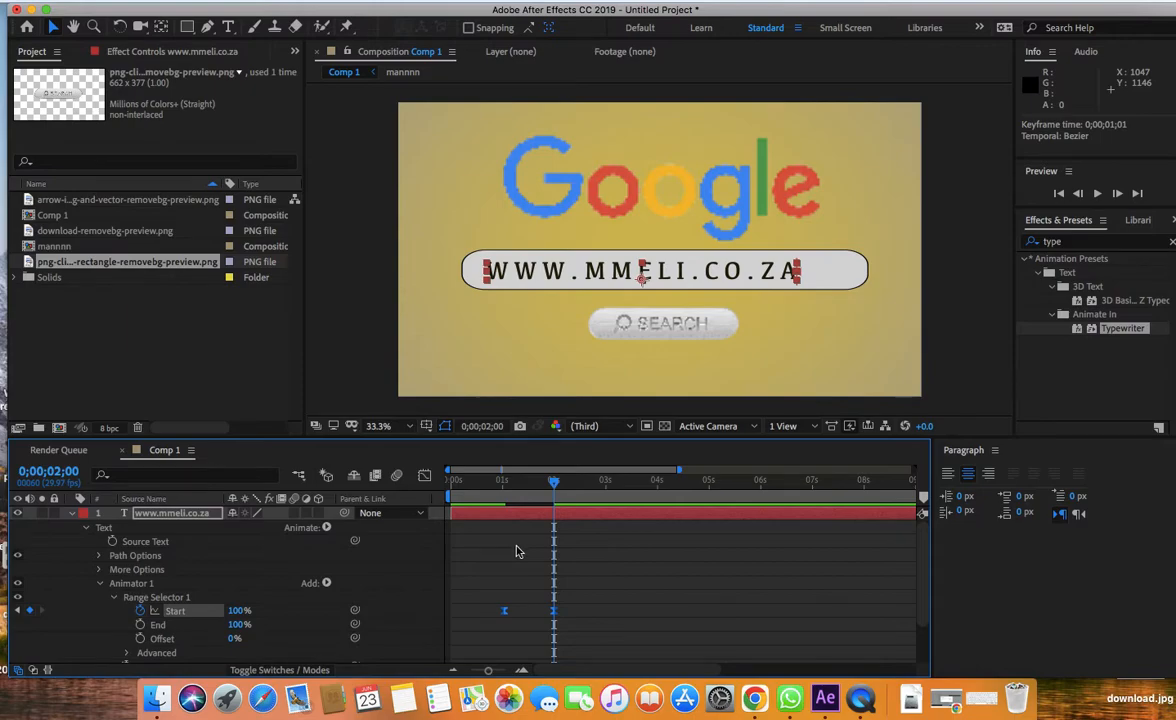
# - Collapse the URL text layer and preview the composition from the start to check the typing speed
pyautogui.click(71, 515)
pyautogui.press('space')
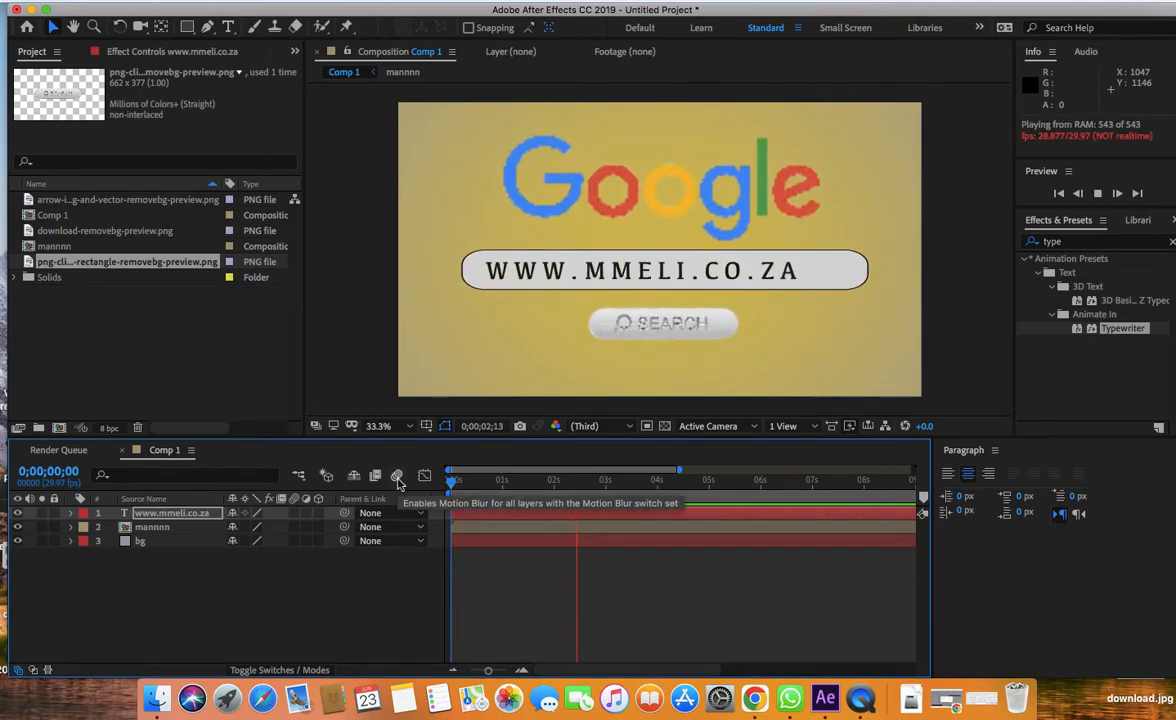
pyautogui.press('space')
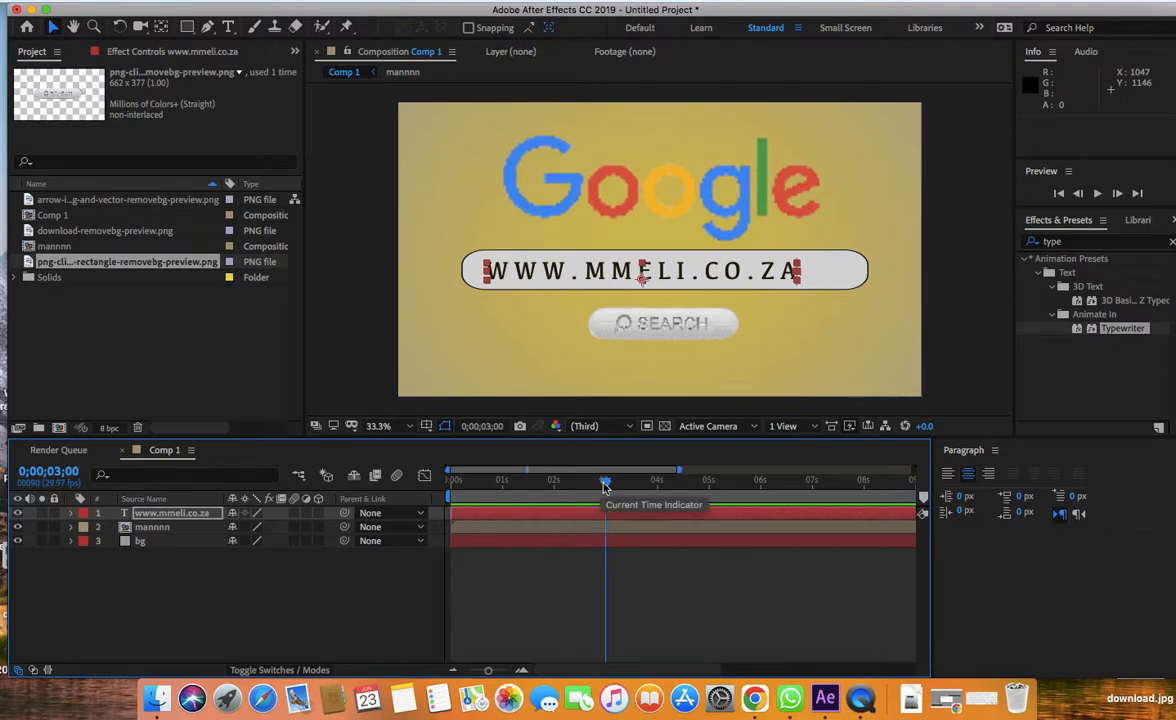
# - Set the playhead to 0;00;02;01 and add the arrow PNG to Comp 1 directly beneath the URL text layer
pyautogui.moveTo(605, 484); pyautogui.dragTo(557, 485)
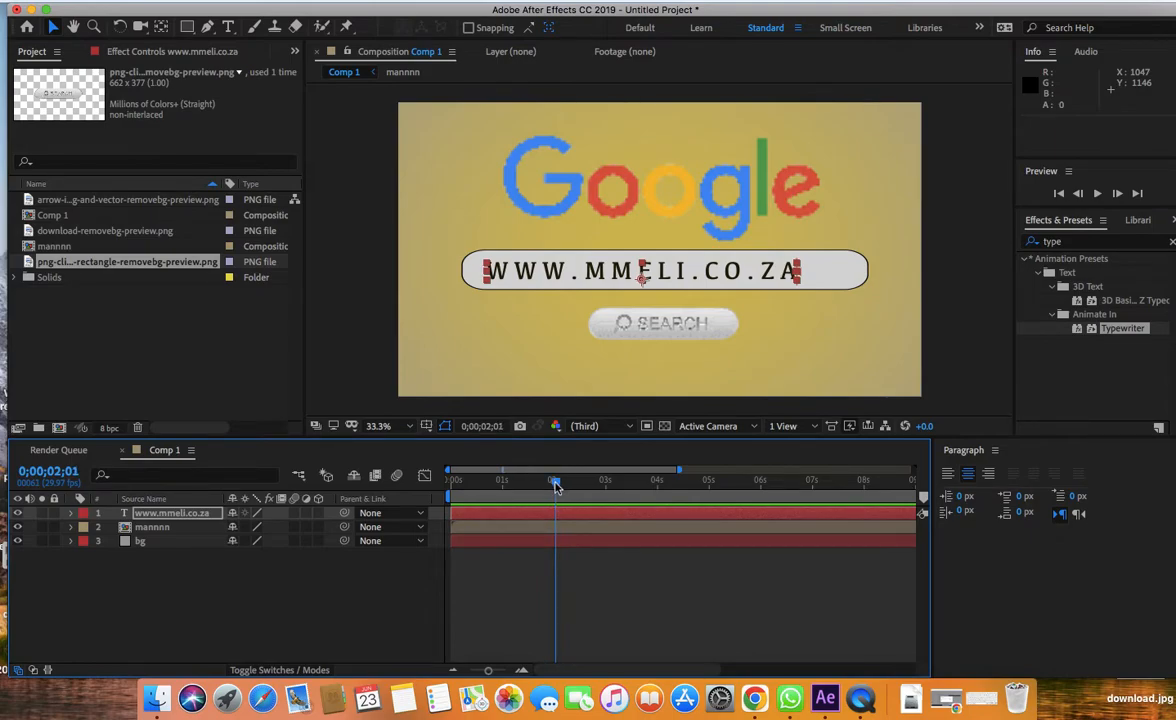
pyautogui.click(72, 231)
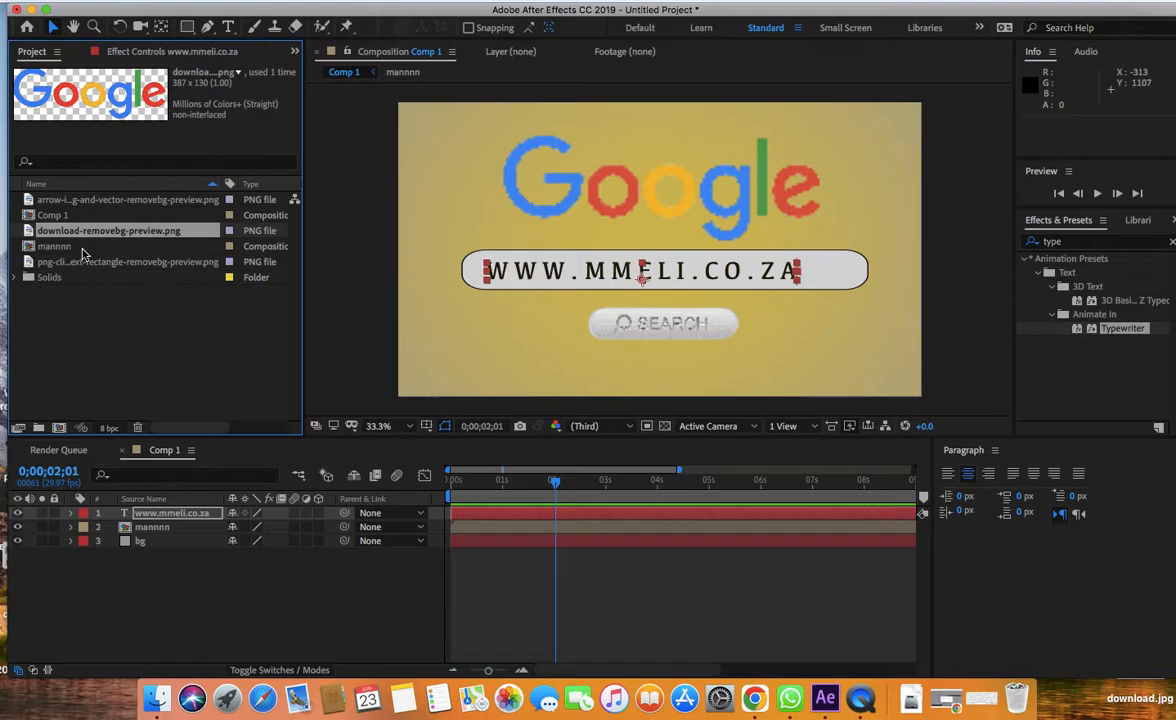
pyautogui.click(80, 215)
pyautogui.click(86, 204)
pyautogui.moveTo(84, 205); pyautogui.dragTo(150, 529)
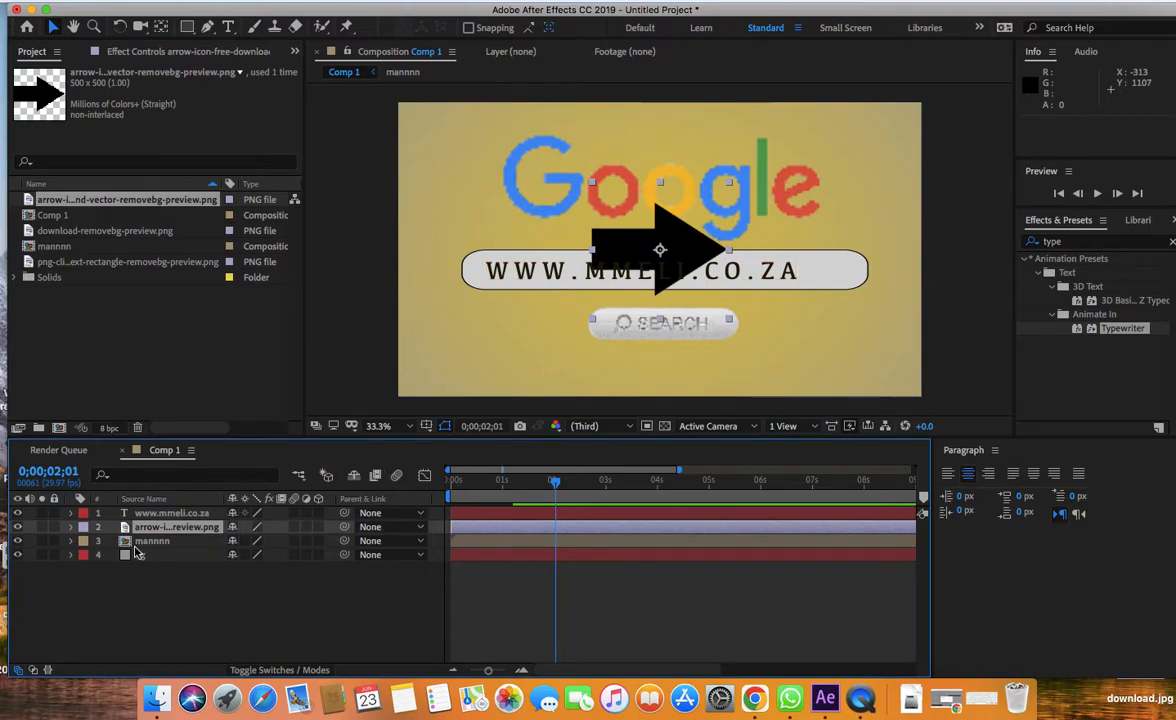
# - Scale the arrow layer down to 26% and rotate it to -109°
pyautogui.click(70, 527)
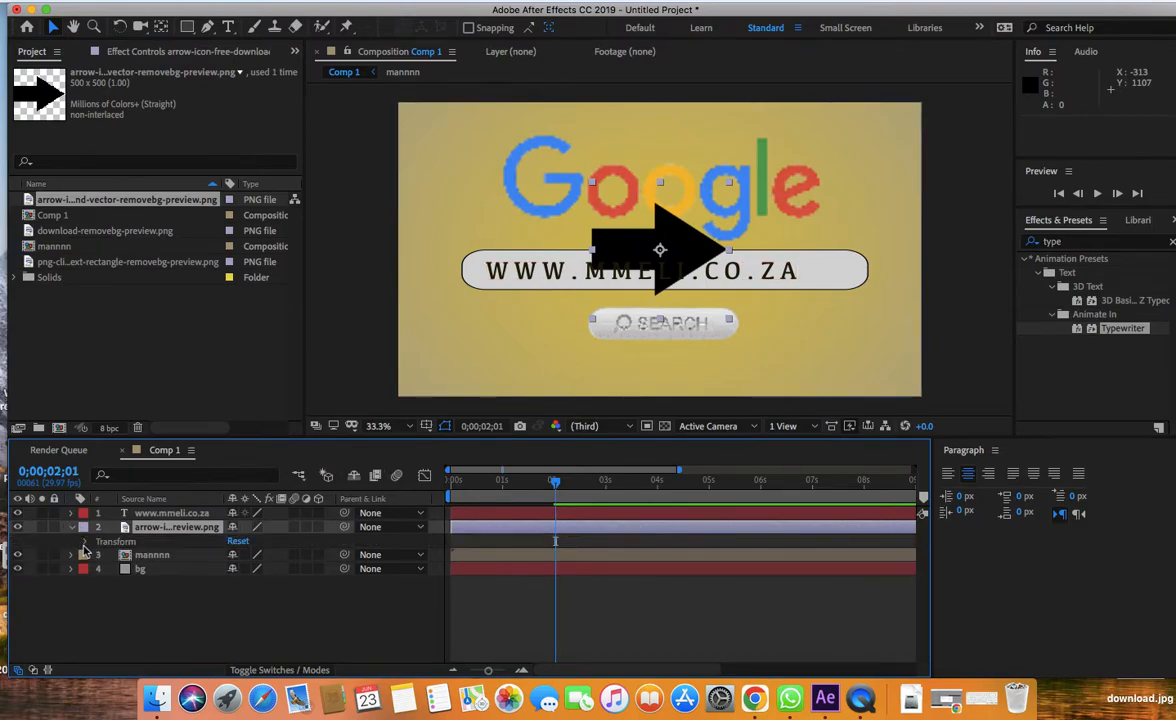
pyautogui.click(86, 542)
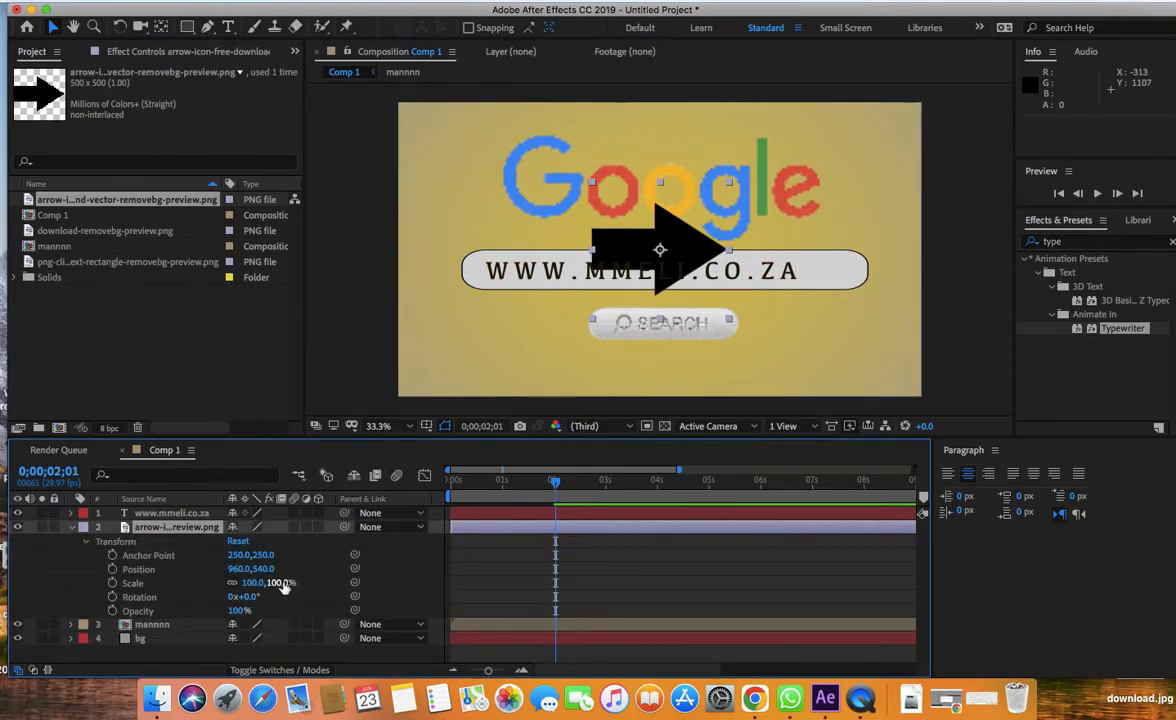
pyautogui.moveTo(268, 582); pyautogui.dragTo(220, 582)
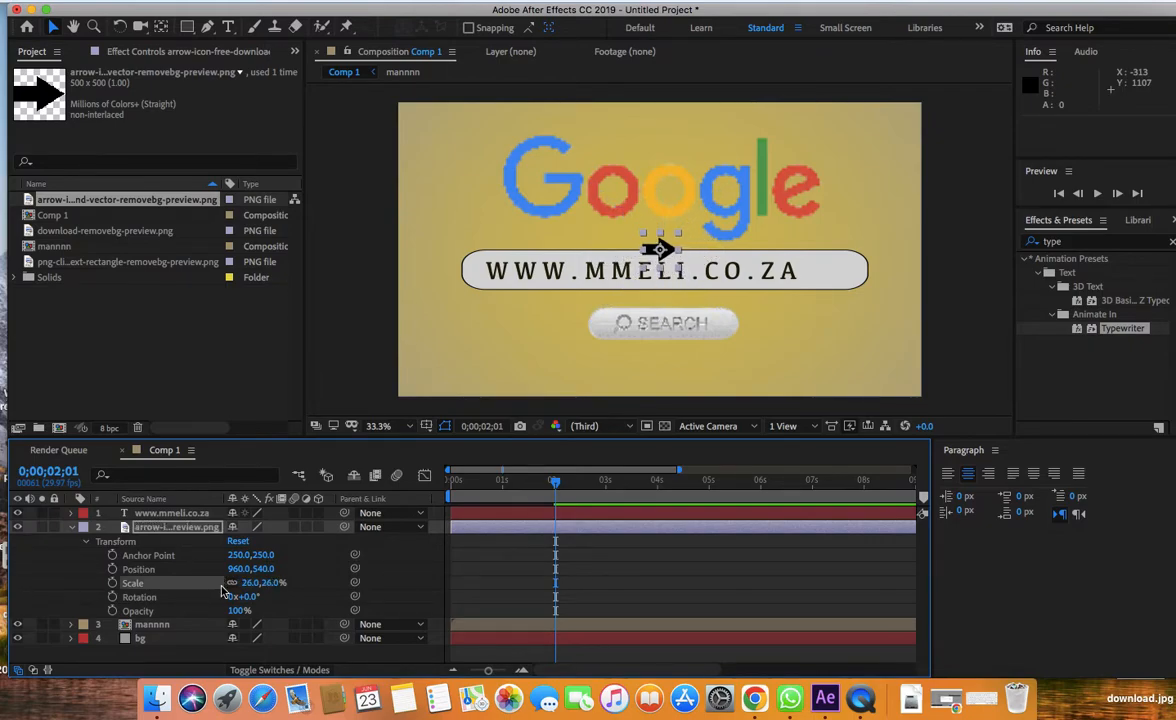
pyautogui.moveTo(243, 596); pyautogui.dragTo(150, 597)
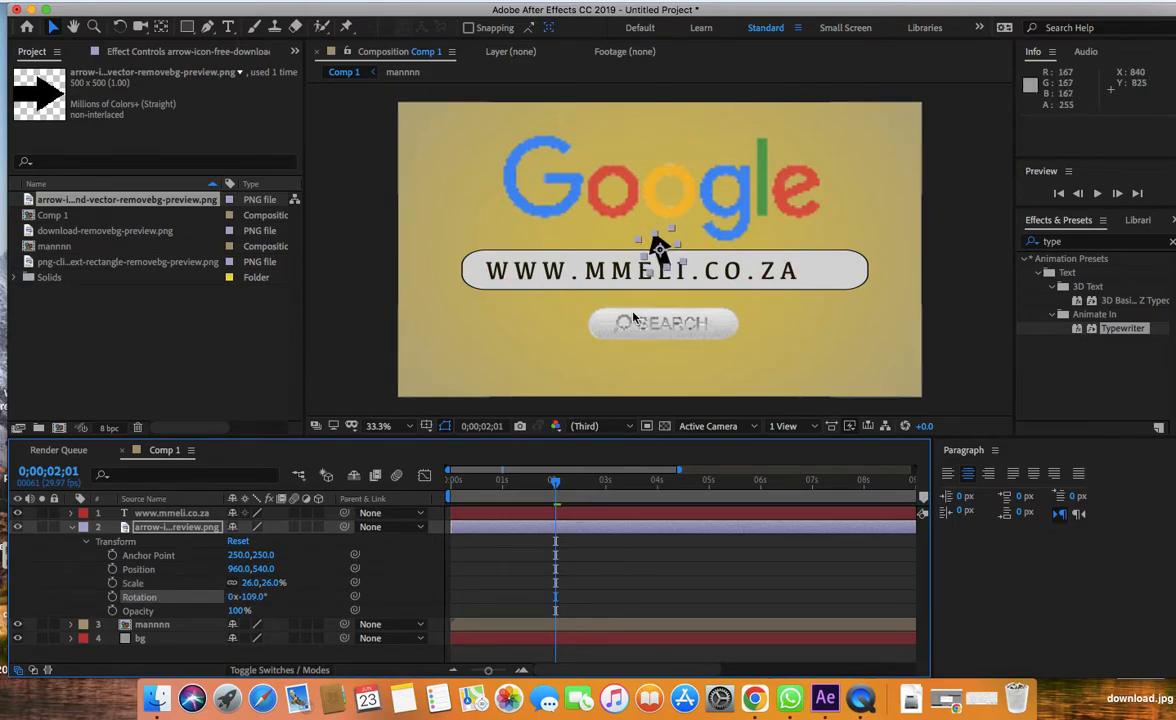
# - Keyframe the arrow's position from 1227, 1161 below the frame at 0;00;02;01 to 1086, 867 on the SEARCH button at 0;00;02;07
pyautogui.moveTo(659, 248); pyautogui.dragTo(737, 418)
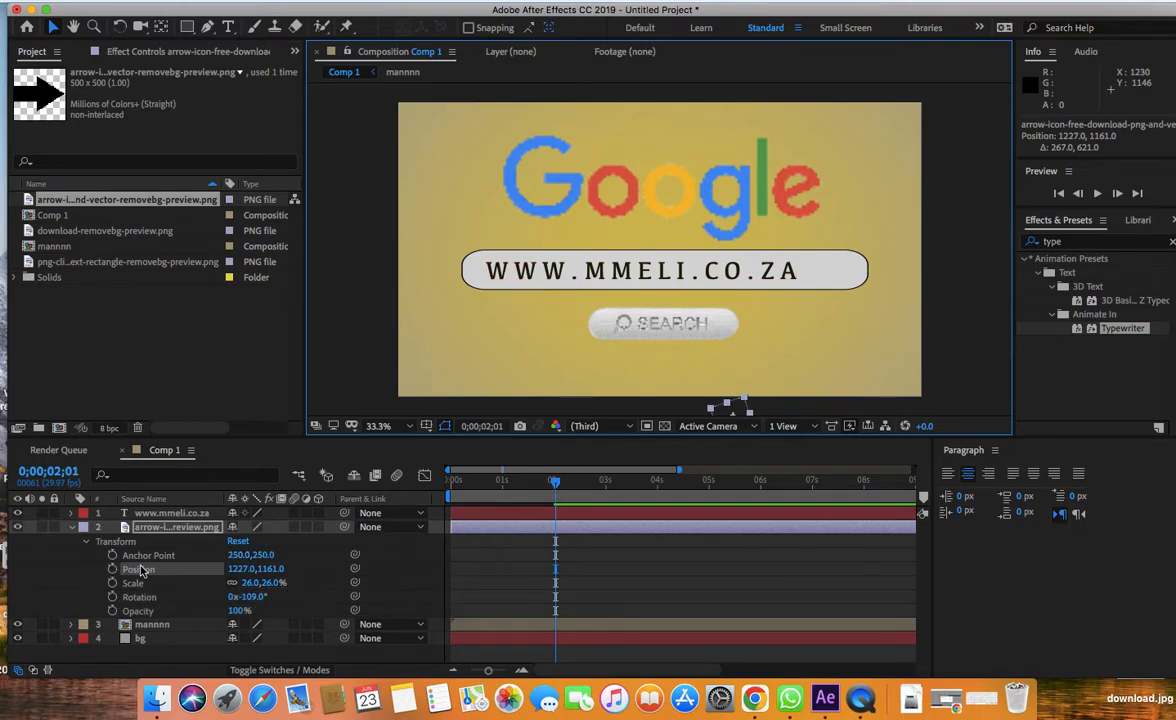
pyautogui.click(112, 569)
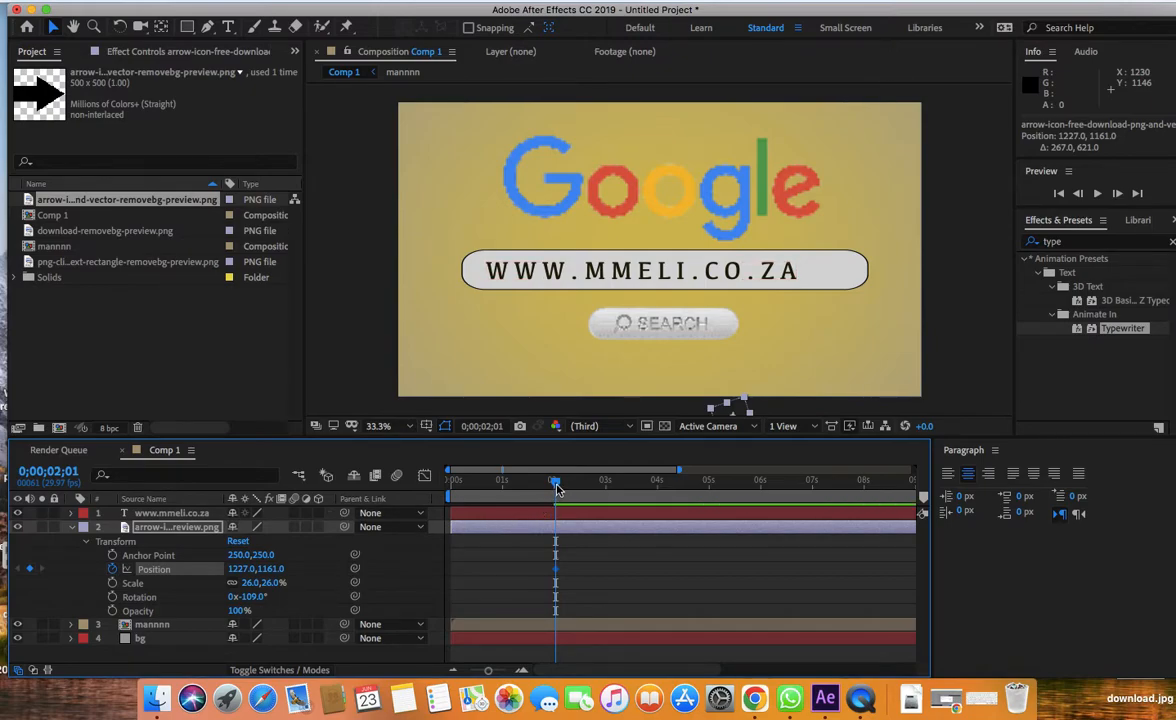
pyautogui.moveTo(557, 488); pyautogui.dragTo(568, 490)
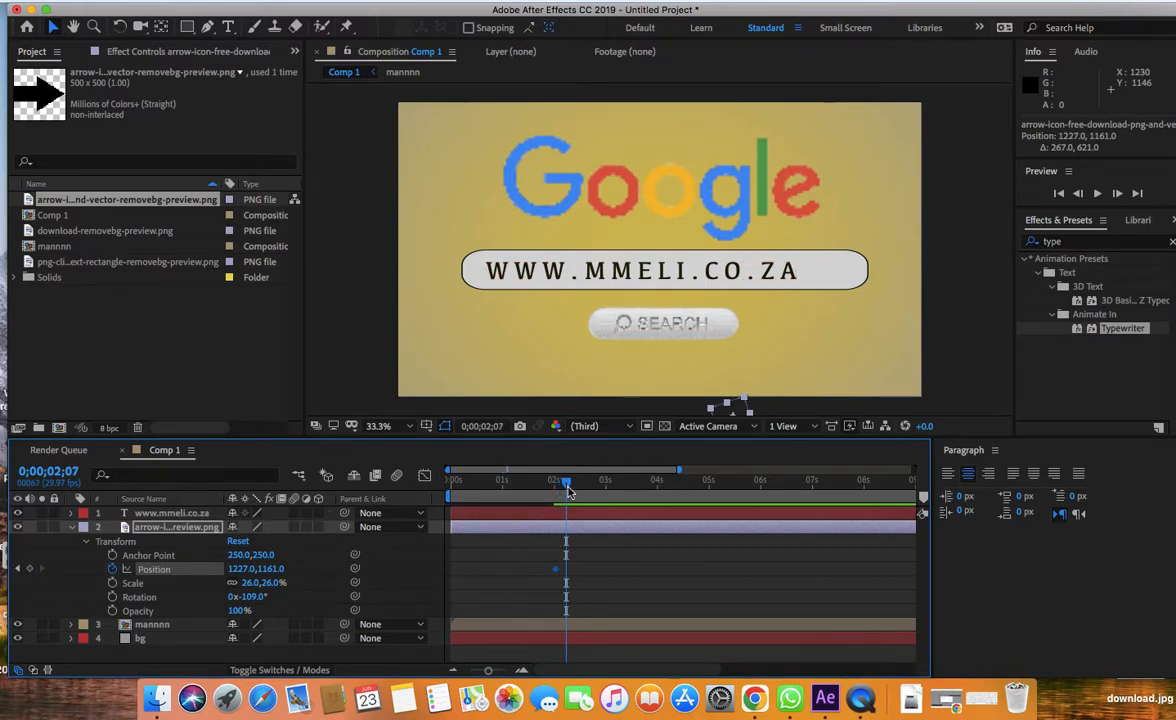
pyautogui.moveTo(733, 417); pyautogui.dragTo(690, 334)
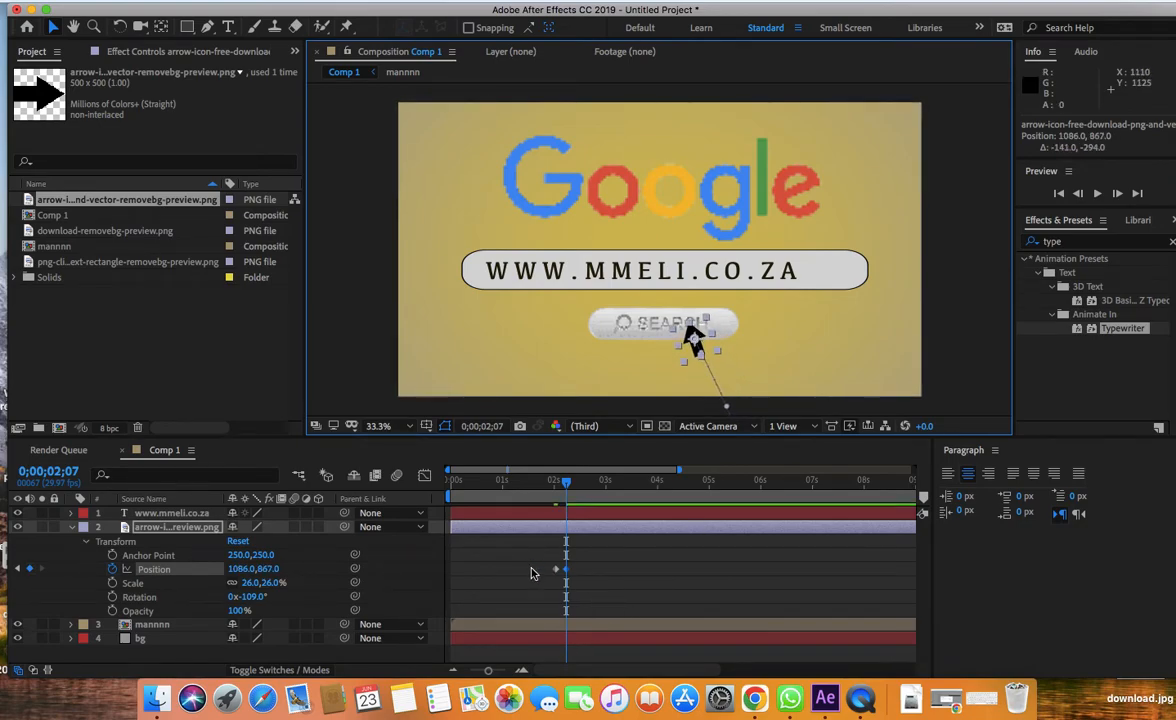
# - Apply Easy Ease to both of the arrow's position keyframes and collapse the layer
pyautogui.moveTo(548, 561); pyautogui.dragTo(572, 576)
pyautogui.rightClick(565, 575)
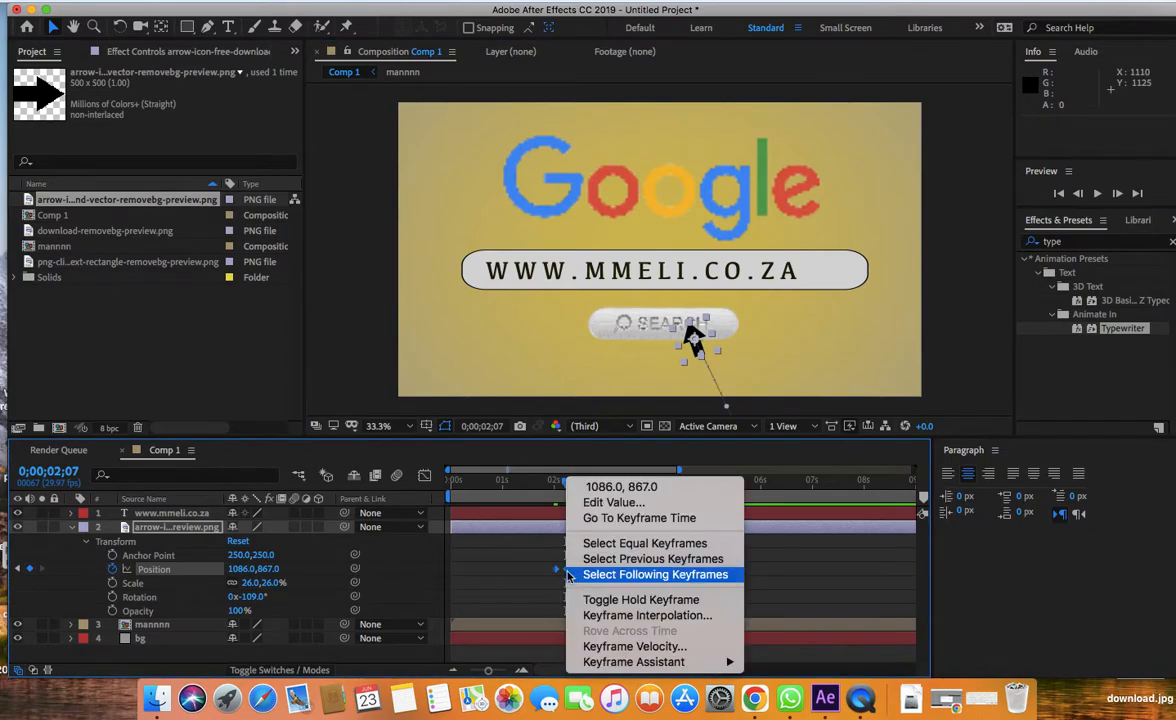
pyautogui.moveTo(635, 662)
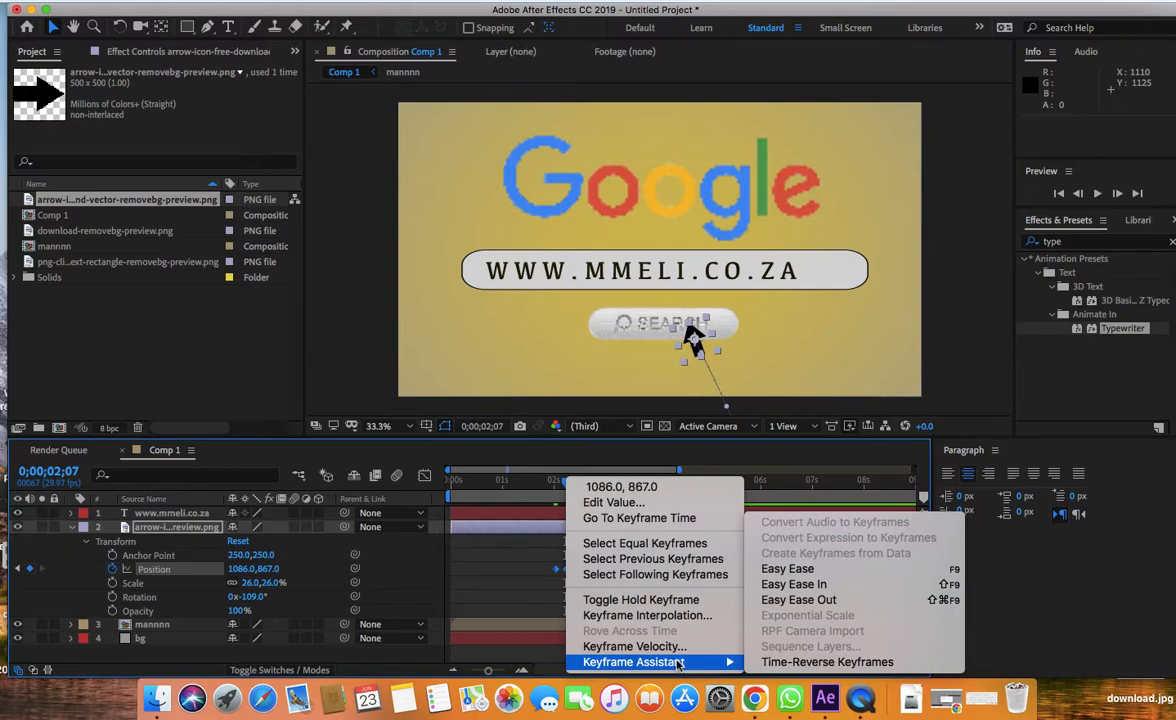
pyautogui.click(789, 568)
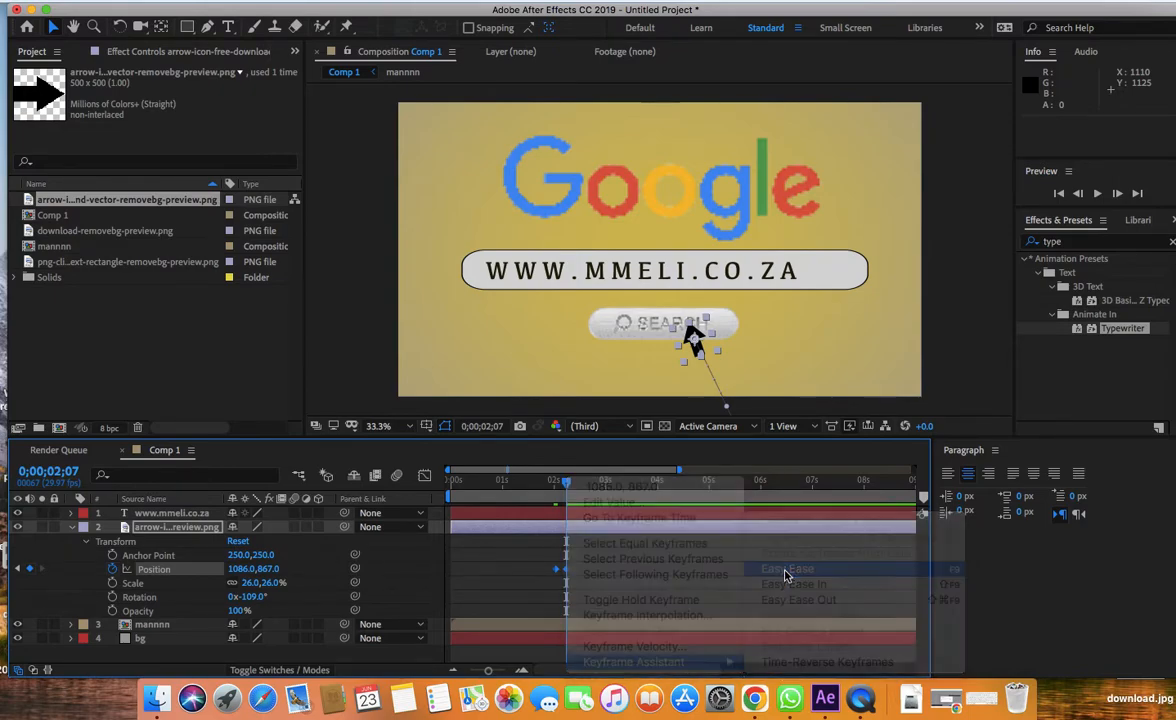
pyautogui.click(71, 527)
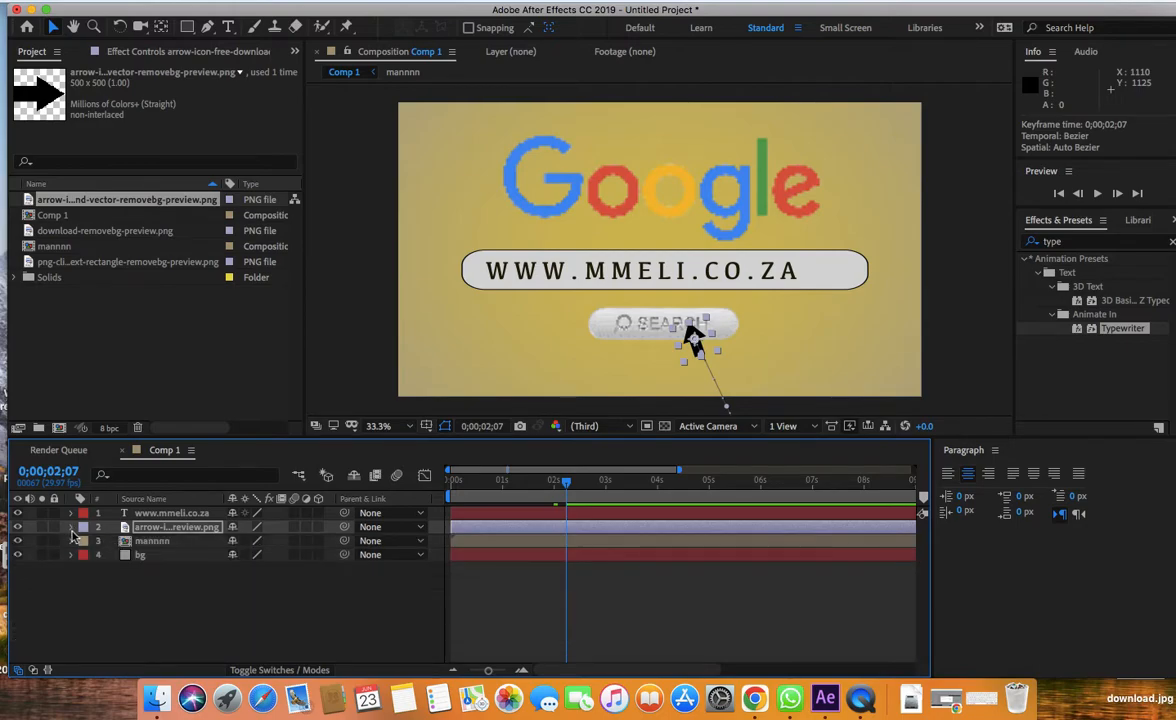
# - Add another copy of the SEARCH button PNG to Comp 1 between the arrow and mannnn layers
pyautogui.click(172, 546)
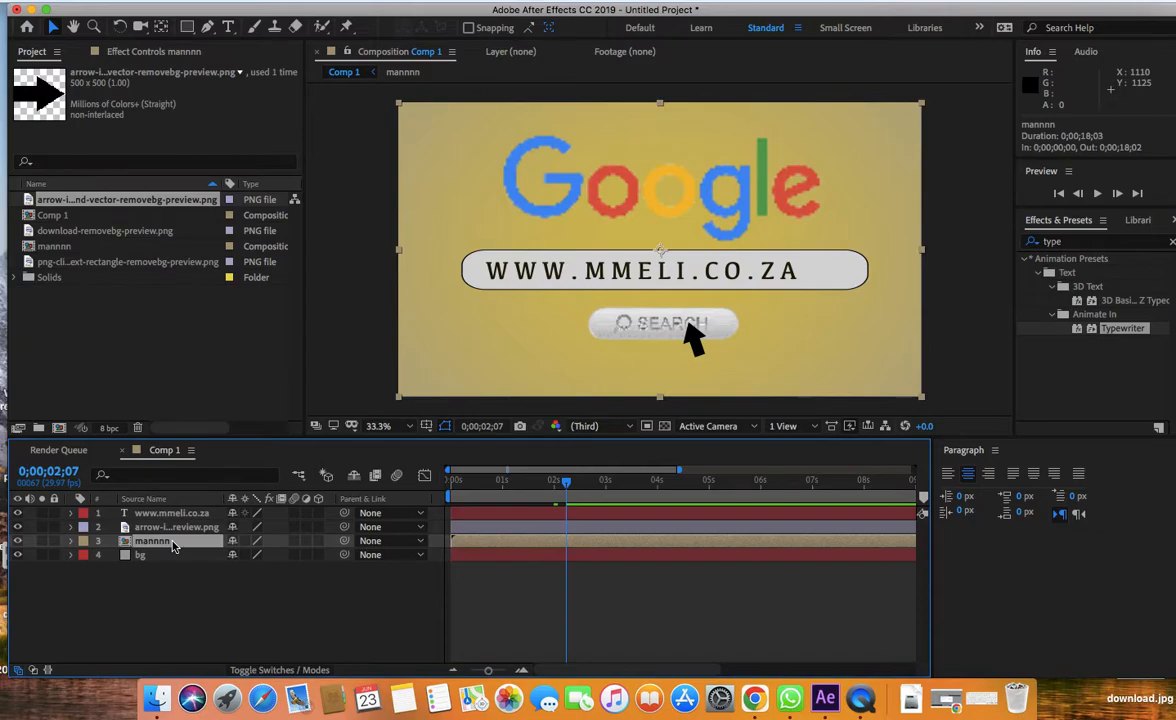
pyautogui.click(103, 262)
pyautogui.moveTo(110, 264); pyautogui.dragTo(166, 531)
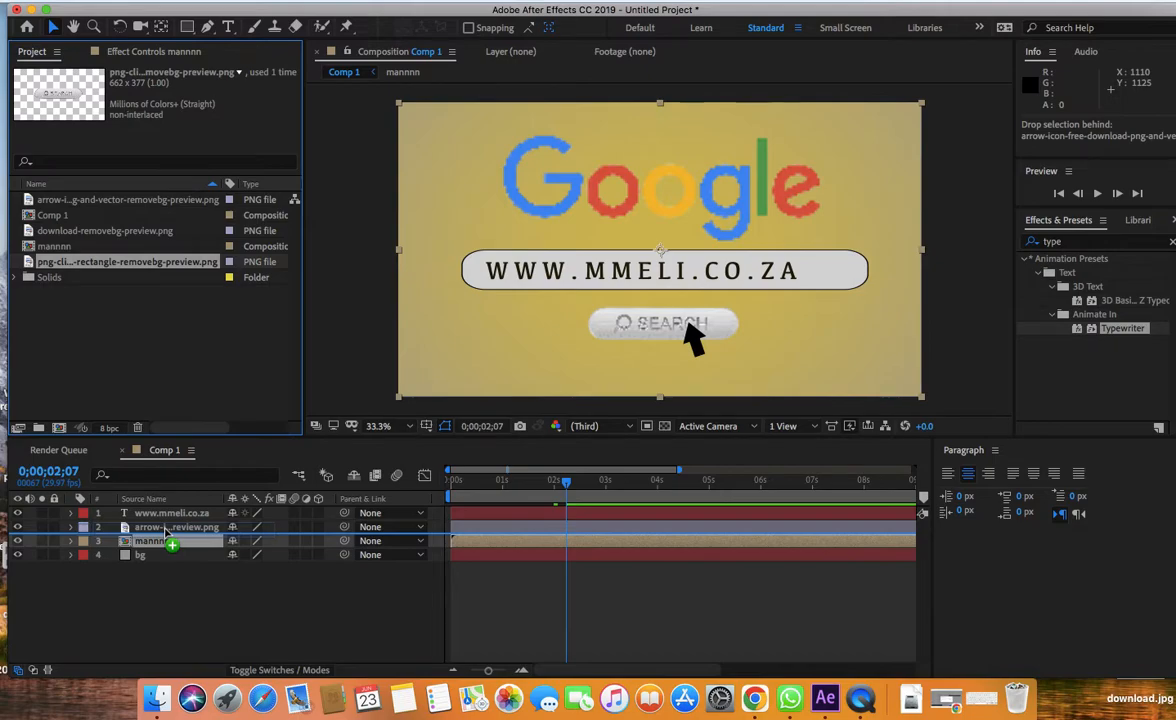
pyautogui.moveTo(166, 531); pyautogui.dragTo(166, 533)
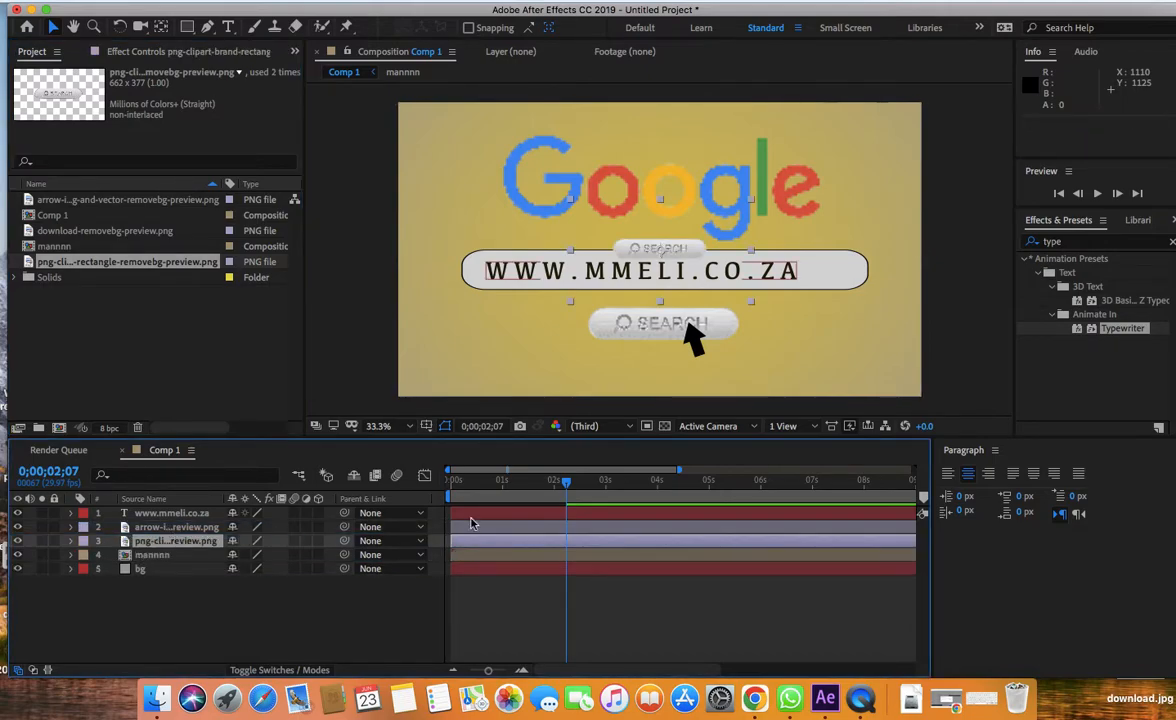
# - At 0;00;02;05, scale the new SEARCH button to 175% and place it over the existing button at about 951, 819
pyautogui.moveTo(565, 490)
pyautogui.mouseDown()
pyautogui.moveTo(547, 490)
pyautogui.moveTo(560, 490)
pyautogui.mouseUp()
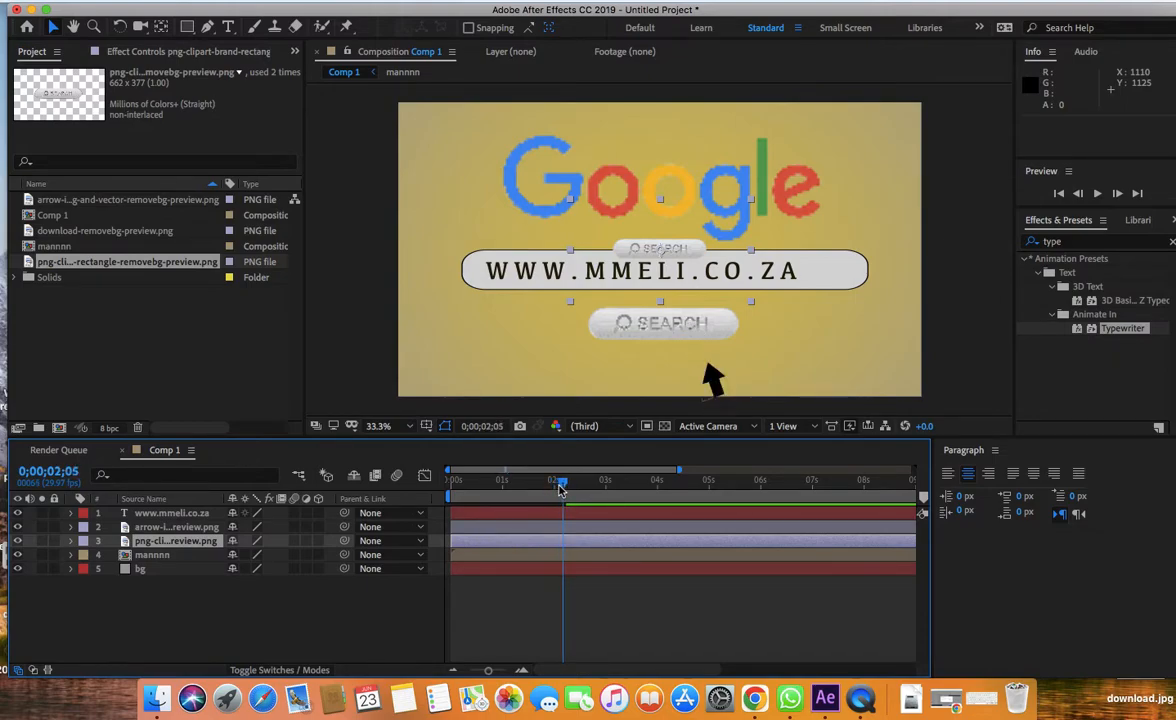
pyautogui.moveTo(664, 251); pyautogui.dragTo(645, 345)
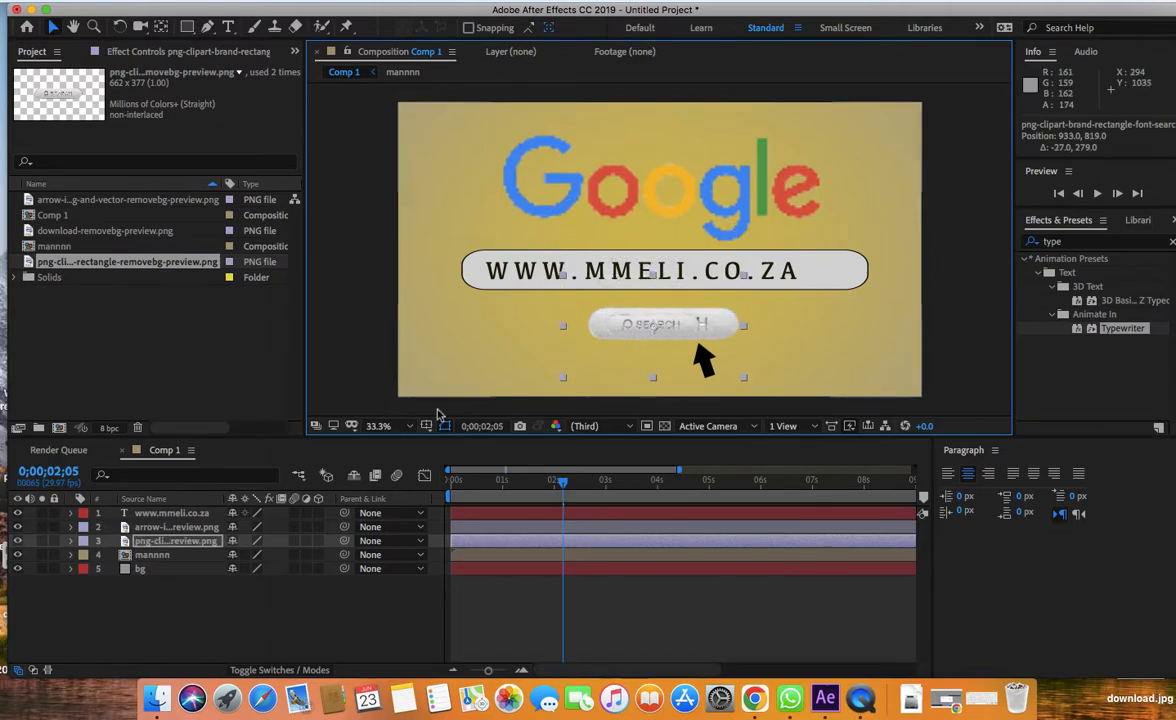
pyautogui.click(71, 541)
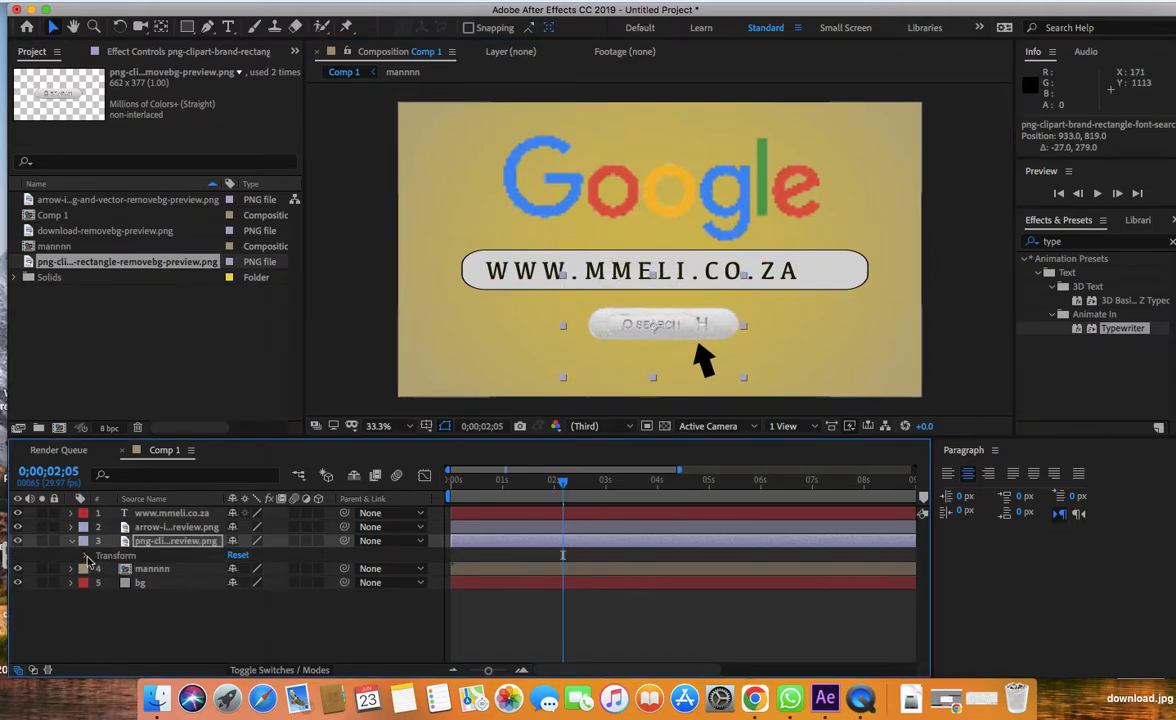
pyautogui.click(86, 555)
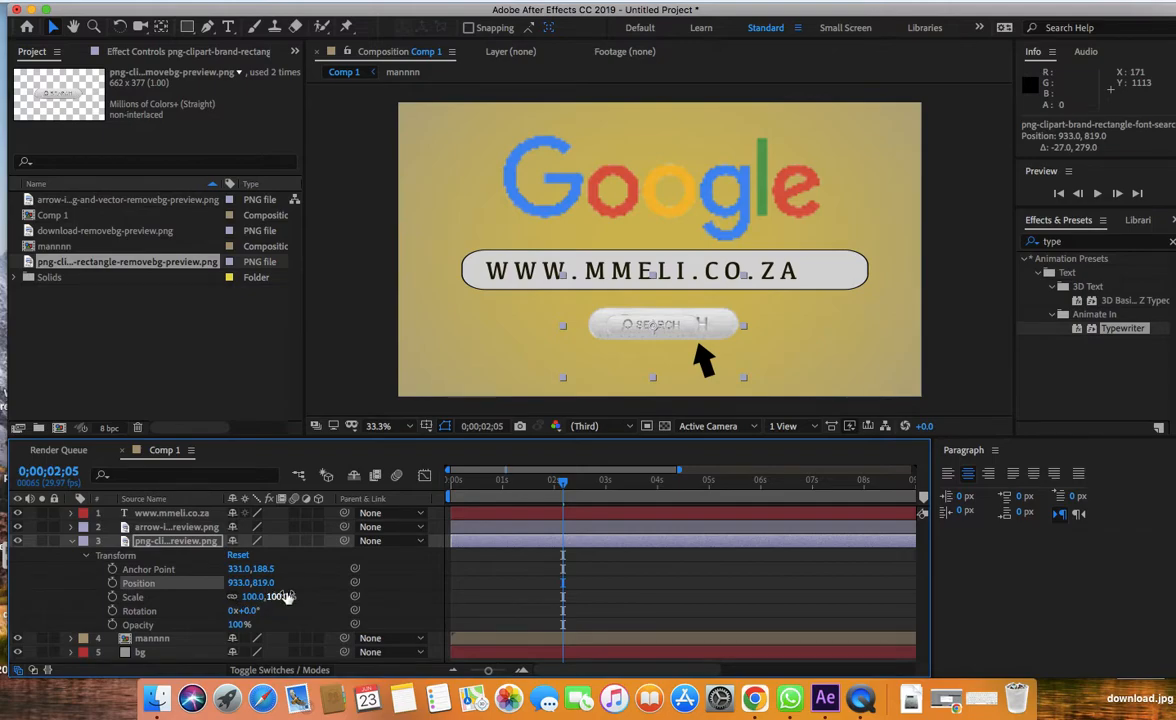
pyautogui.moveTo(287, 597); pyautogui.dragTo(354, 597)
pyautogui.click(651, 336)
pyautogui.moveTo(651, 336); pyautogui.dragTo(657, 336)
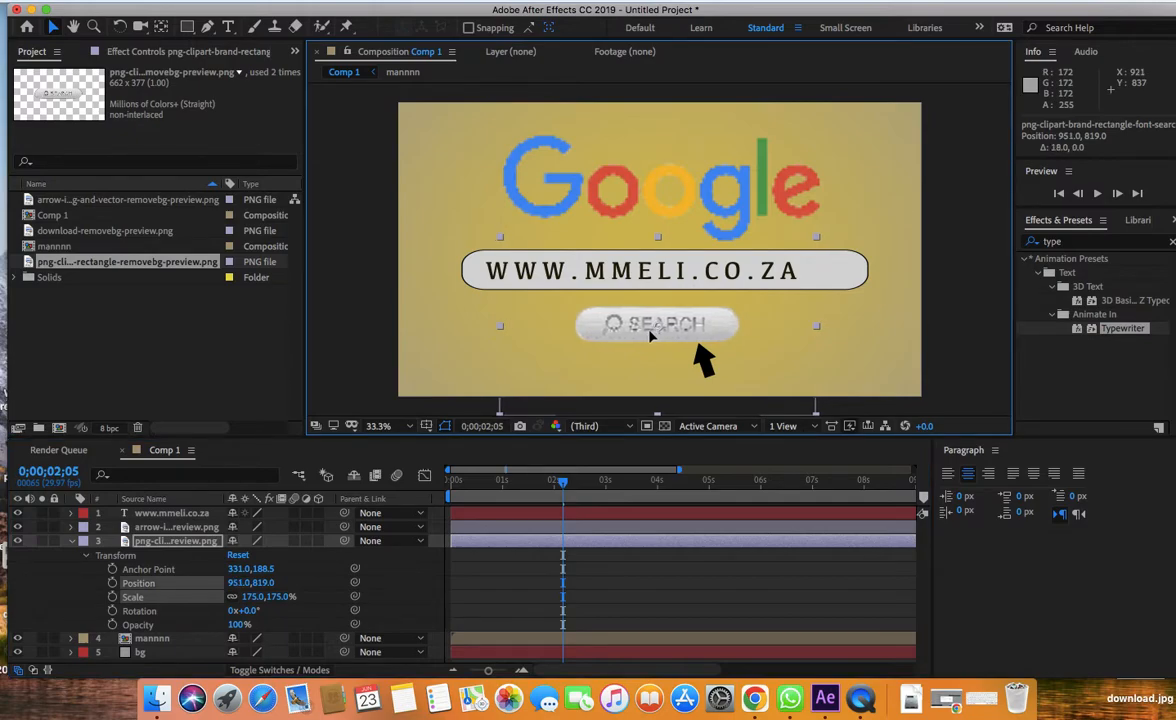
# - Trim the new SEARCH button layer to start at 0;00;02;04 and move the playhead to 0;00;02;10
pyautogui.click(451, 543)
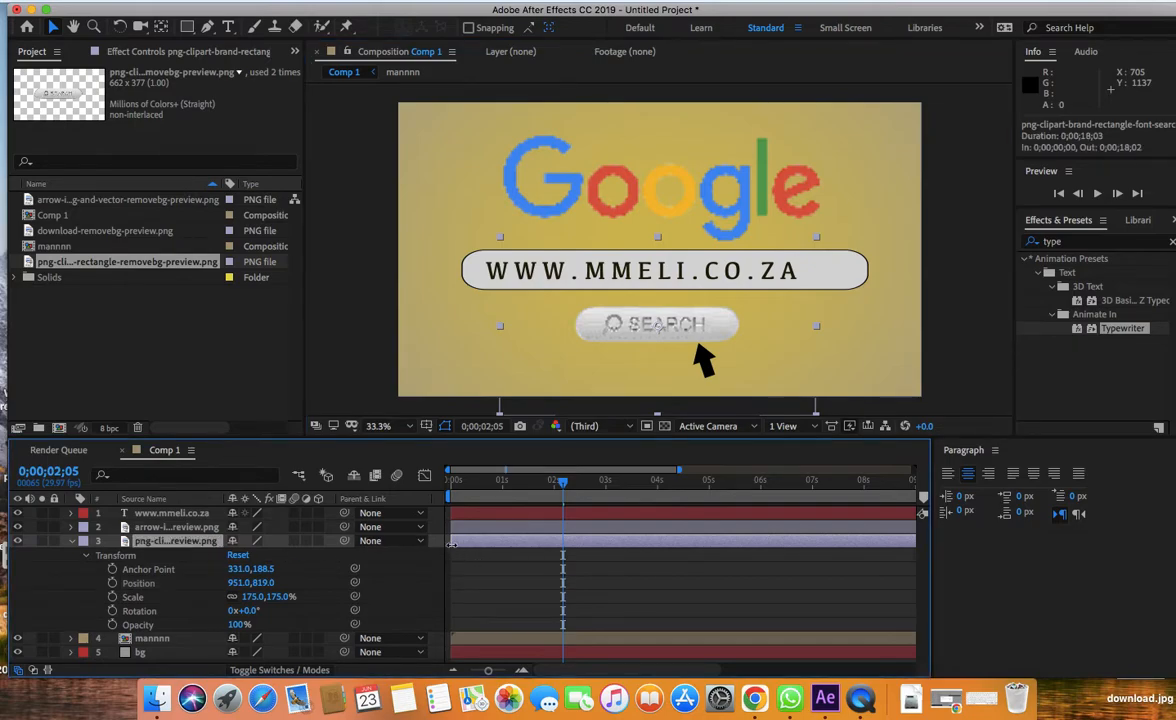
pyautogui.moveTo(451, 543); pyautogui.dragTo(564, 545)
pyautogui.moveTo(564, 486); pyautogui.dragTo(573, 488)
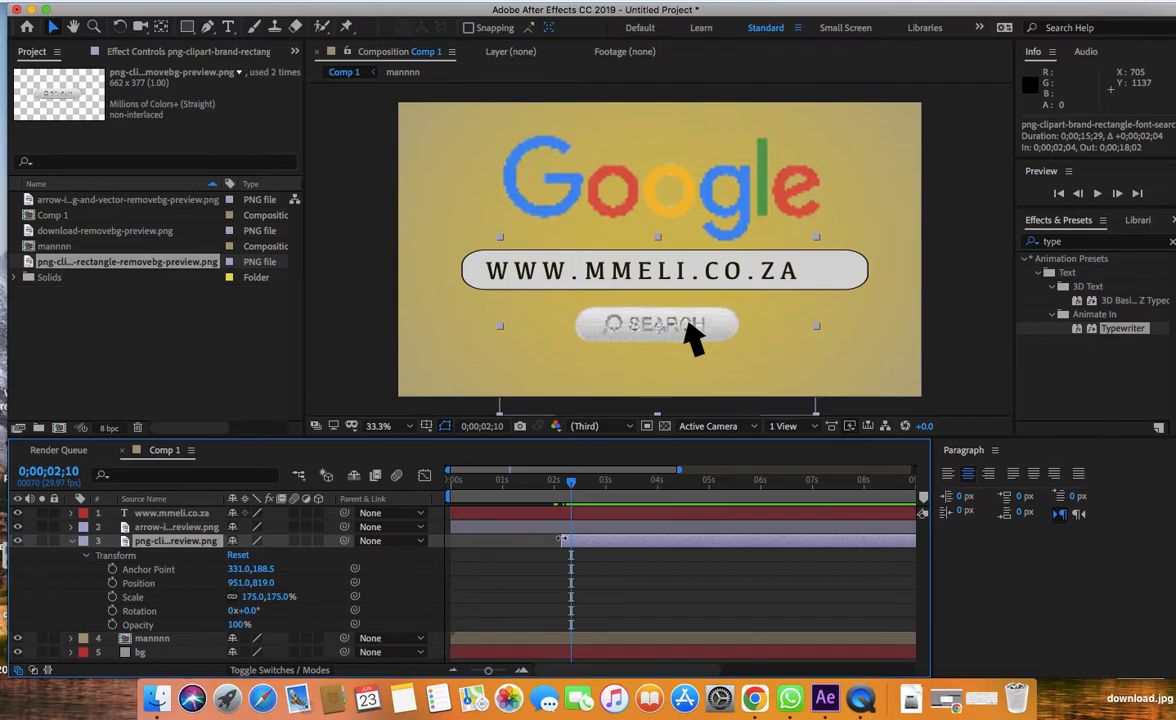
# - Trim the end of the new SEARCH button layer to 0;00;02;26
pyautogui.moveTo(683, 470); pyautogui.dragTo(924, 491)
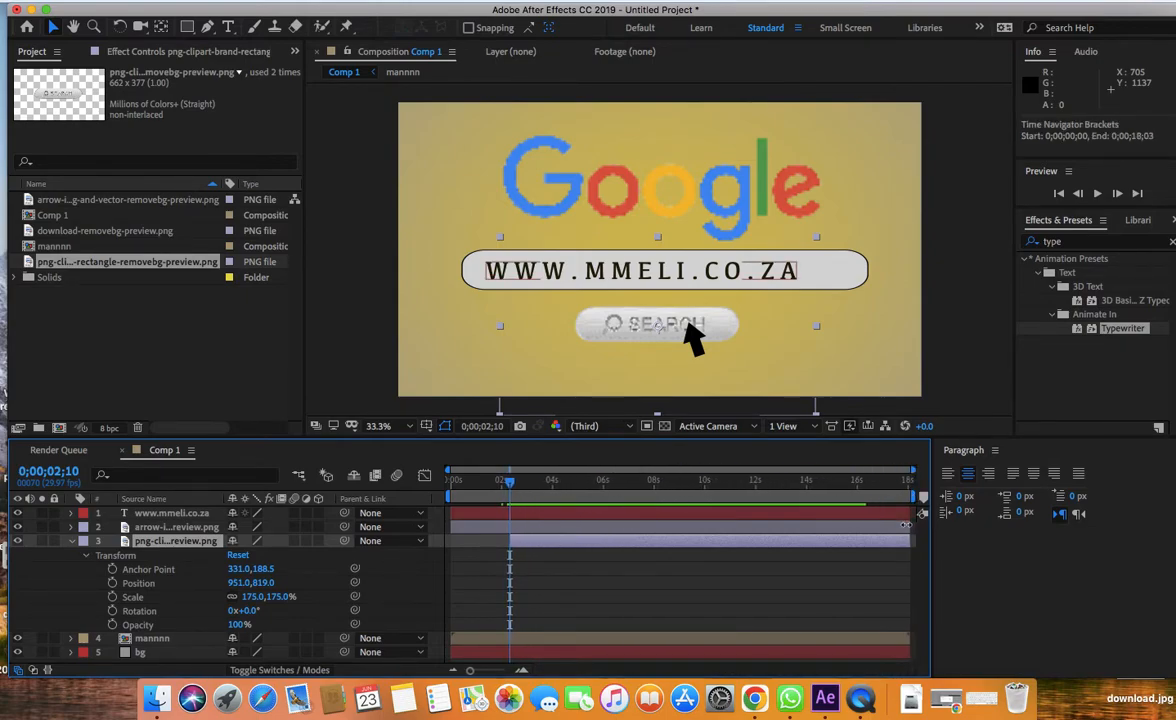
pyautogui.moveTo(910, 542); pyautogui.dragTo(524, 538)
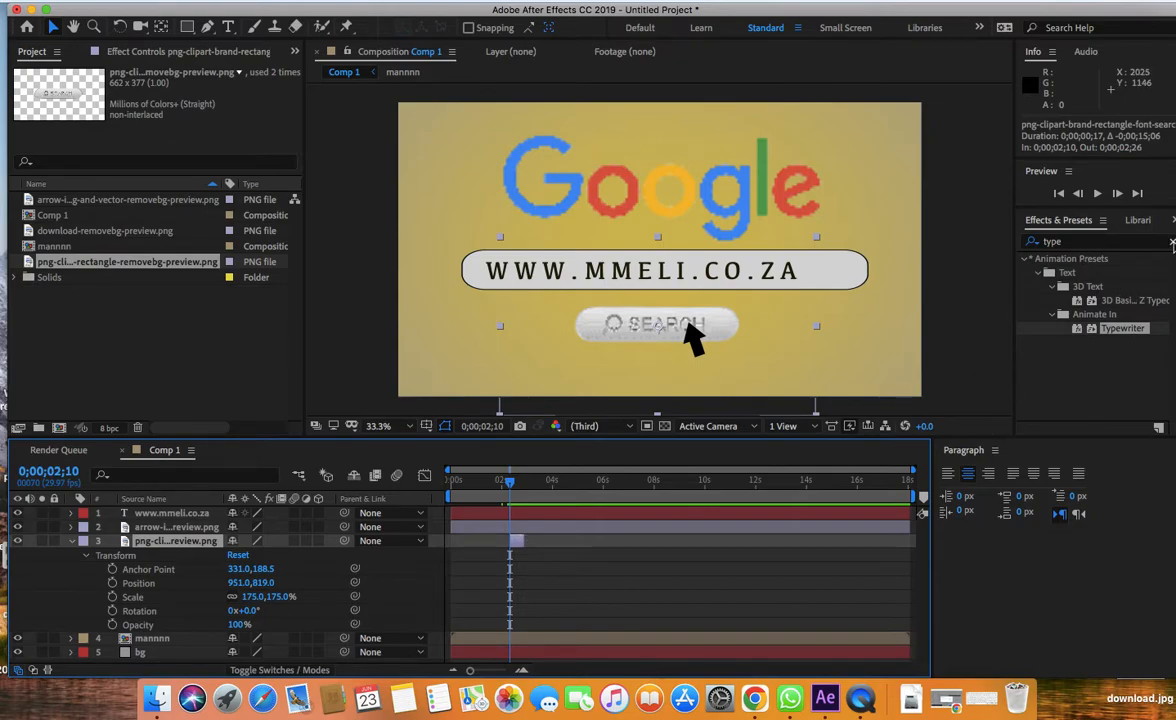
# - Find the Fill effect by searching for "fill" and apply it to the trimmed SEARCH button layer
pyautogui.click(1172, 243)
pyautogui.click(980, 698)
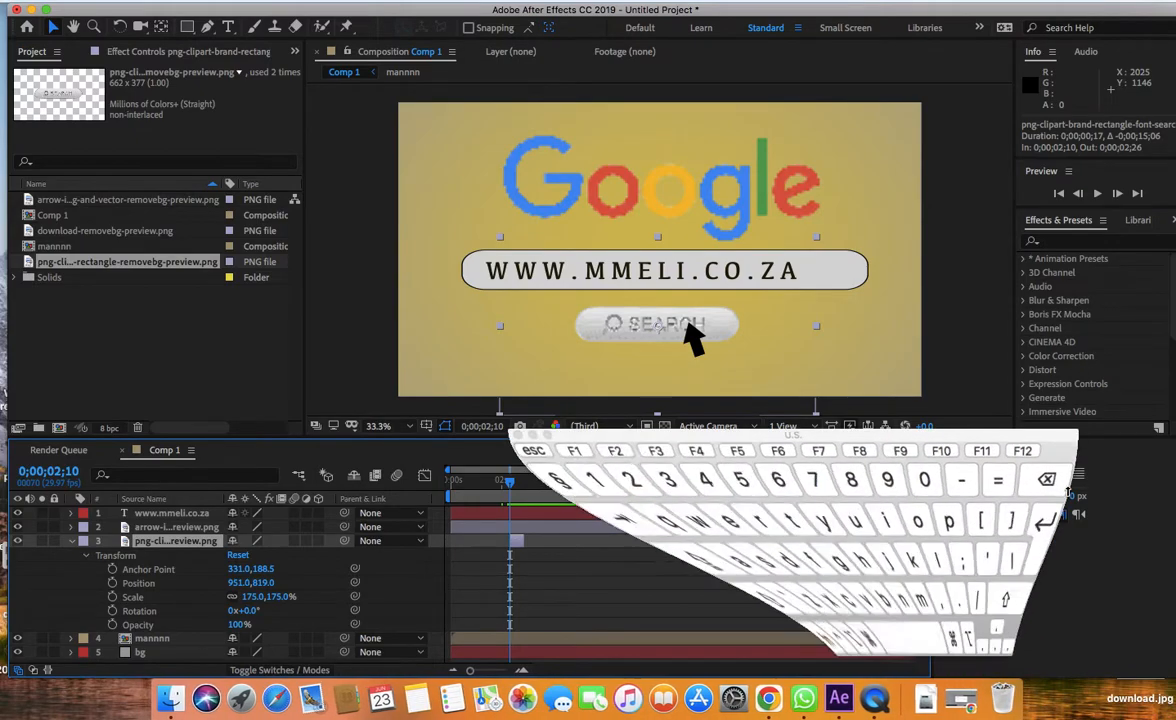
pyautogui.click(1060, 241)
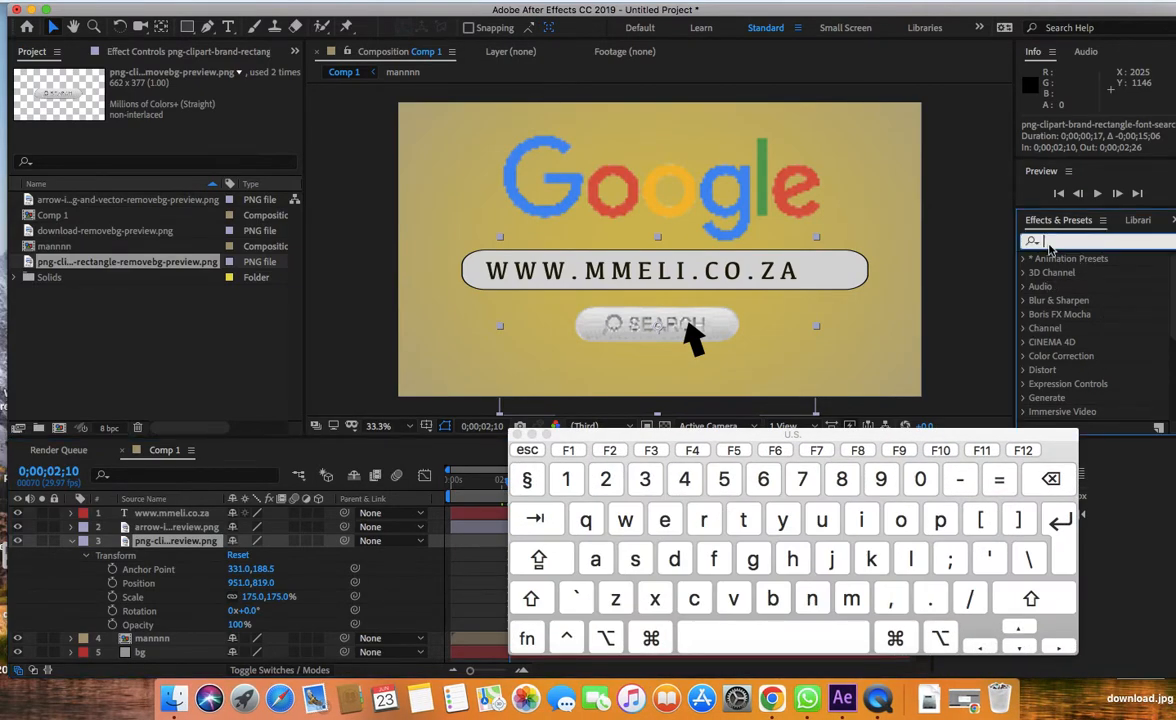
pyautogui.click(718, 558)
pyautogui.click(852, 523)
pyautogui.doubleClick(900, 568)
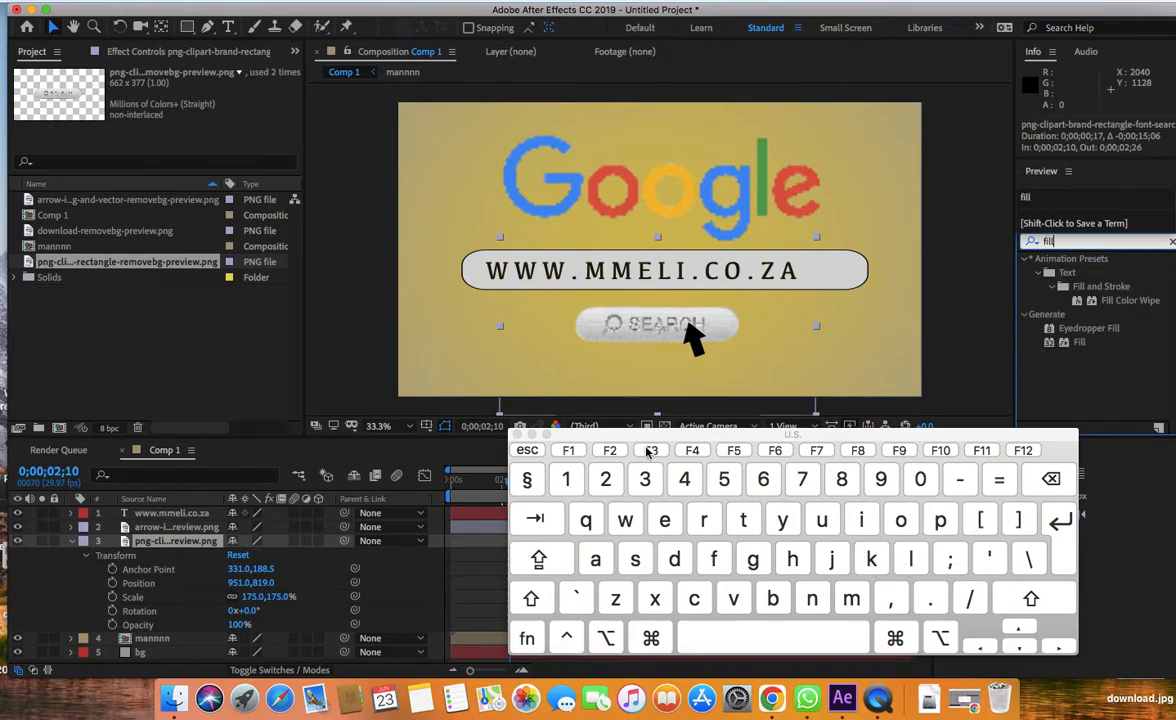
pyautogui.click(531, 433)
pyautogui.moveTo(1098, 351); pyautogui.dragTo(518, 542)
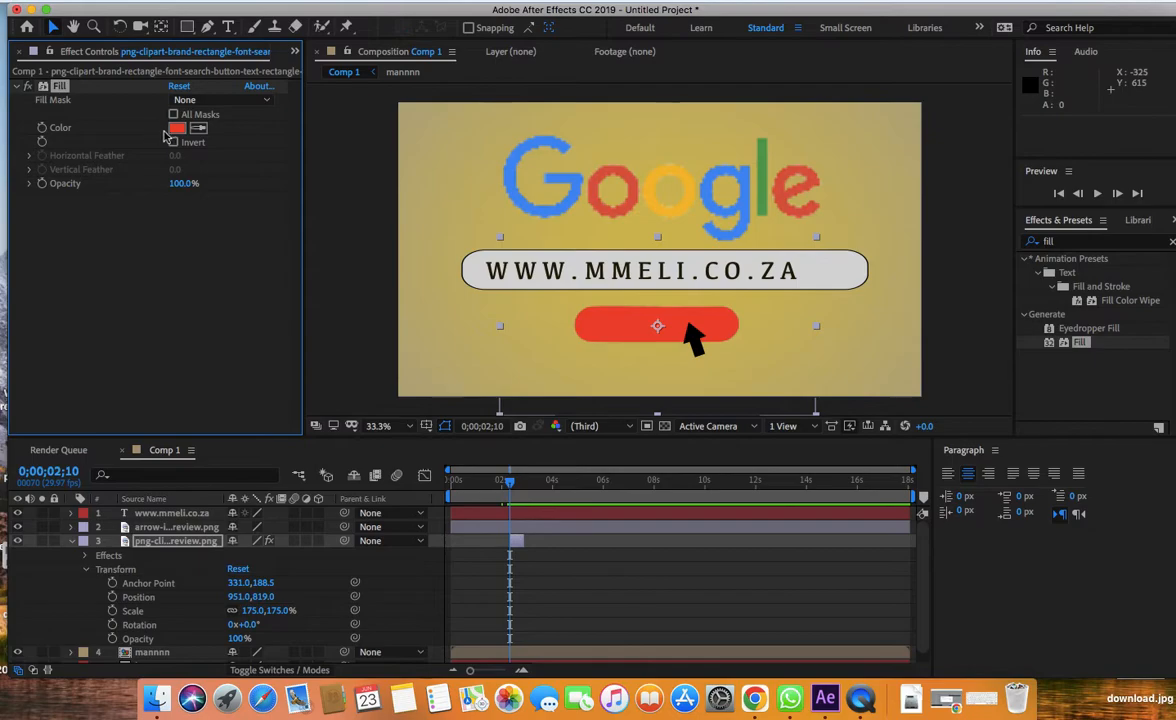
# - Set the Fill colour to a bright blue and lower the SEARCH button layer's opacity to 42%
pyautogui.click(180, 132)
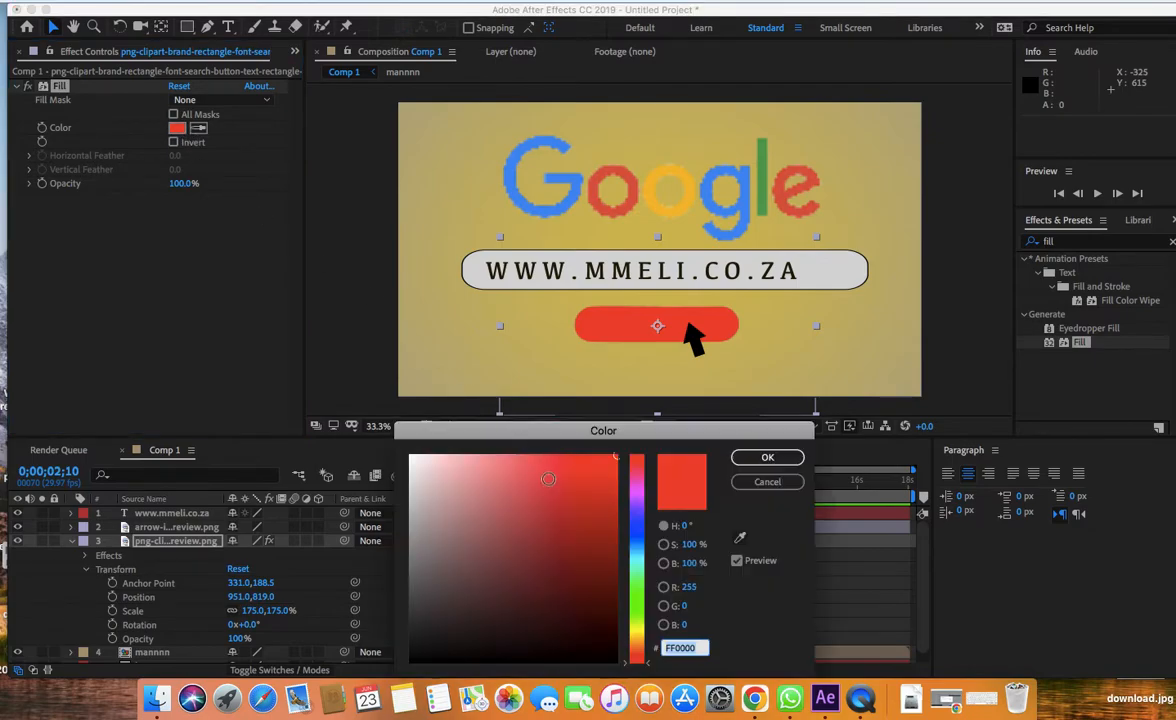
pyautogui.click(638, 545)
pyautogui.click(609, 491)
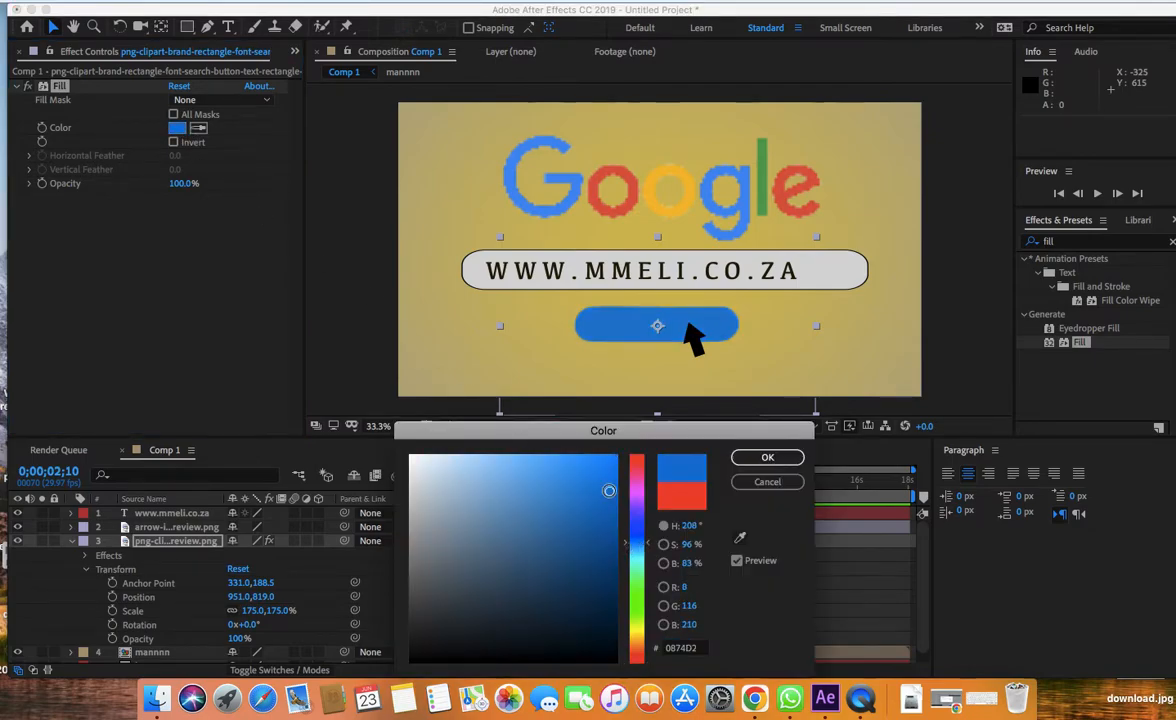
pyautogui.moveTo(609, 487); pyautogui.dragTo(605, 471)
pyautogui.click(765, 458)
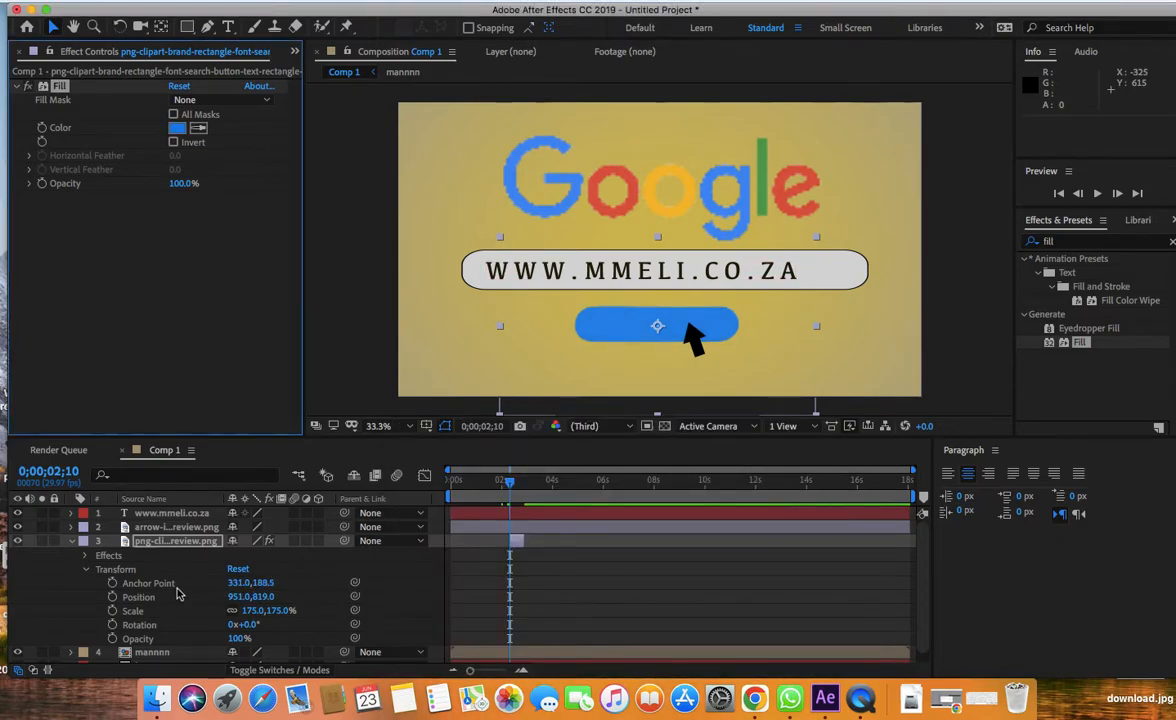
pyautogui.moveTo(236, 639); pyautogui.dragTo(217, 641)
pyautogui.moveTo(207, 643); pyautogui.dragTo(199, 643)
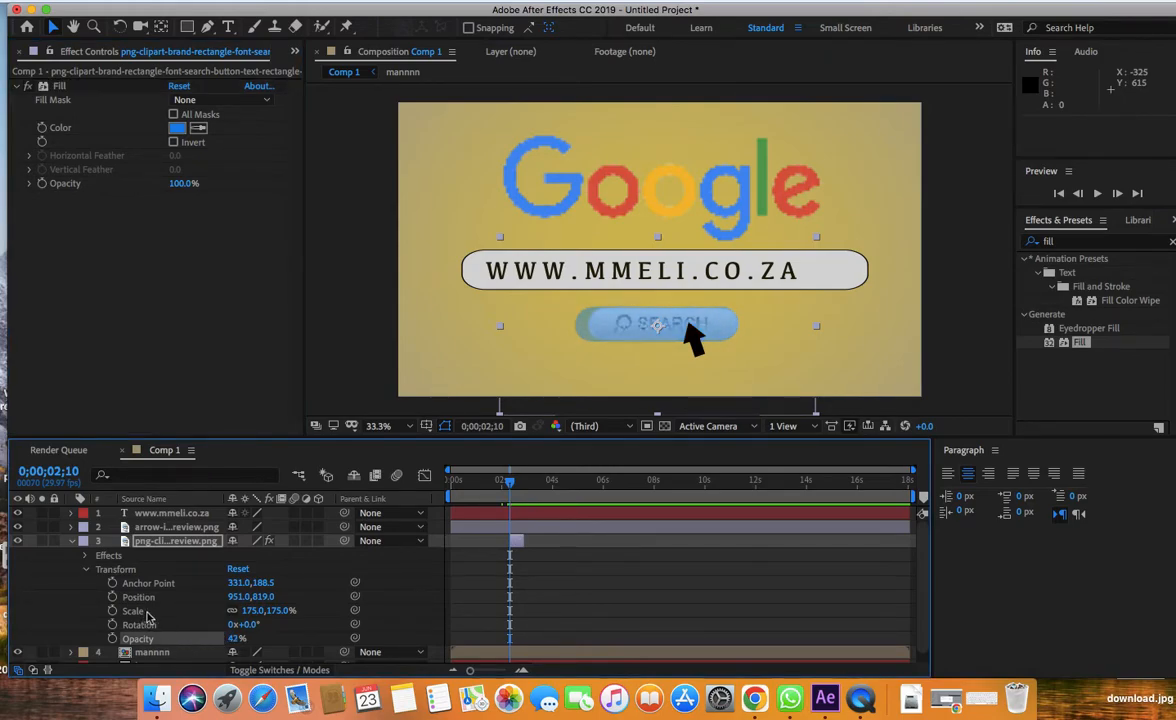
# - Scale the blue button overlay to 163%, move it to 981, 819 over the SEARCH button, and collapse its layer
pyautogui.moveTo(283, 611); pyautogui.dragTo(271, 611)
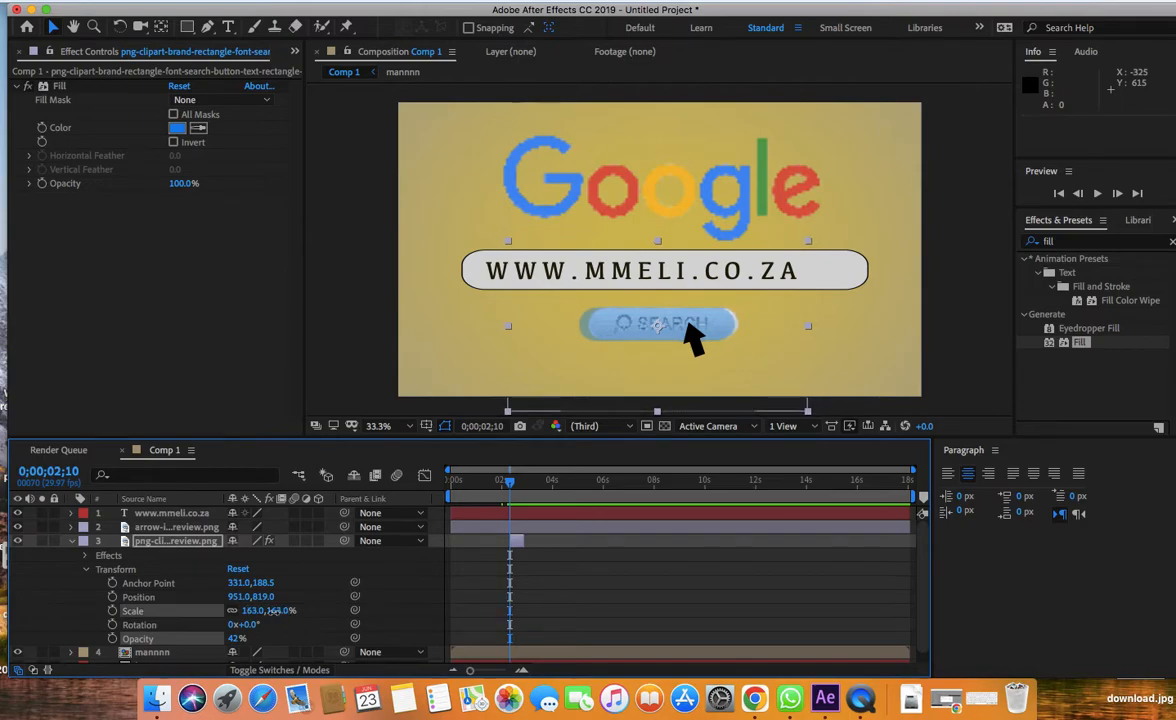
pyautogui.moveTo(658, 331); pyautogui.dragTo(666, 331)
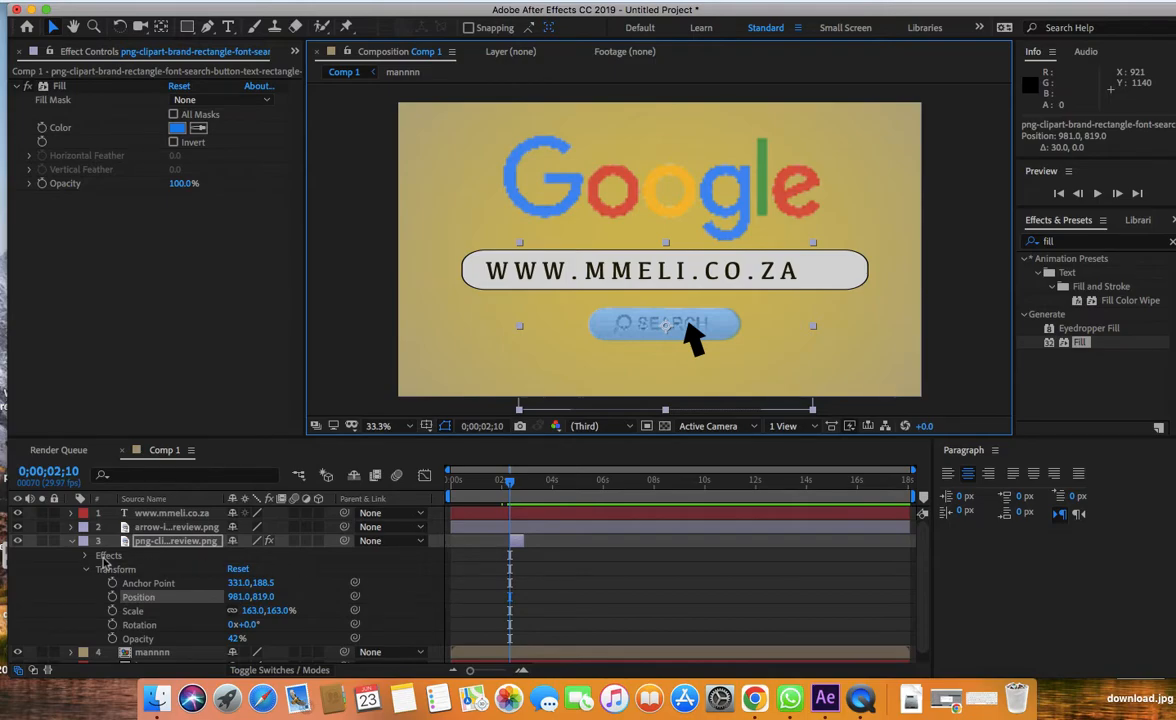
pyautogui.click(72, 541)
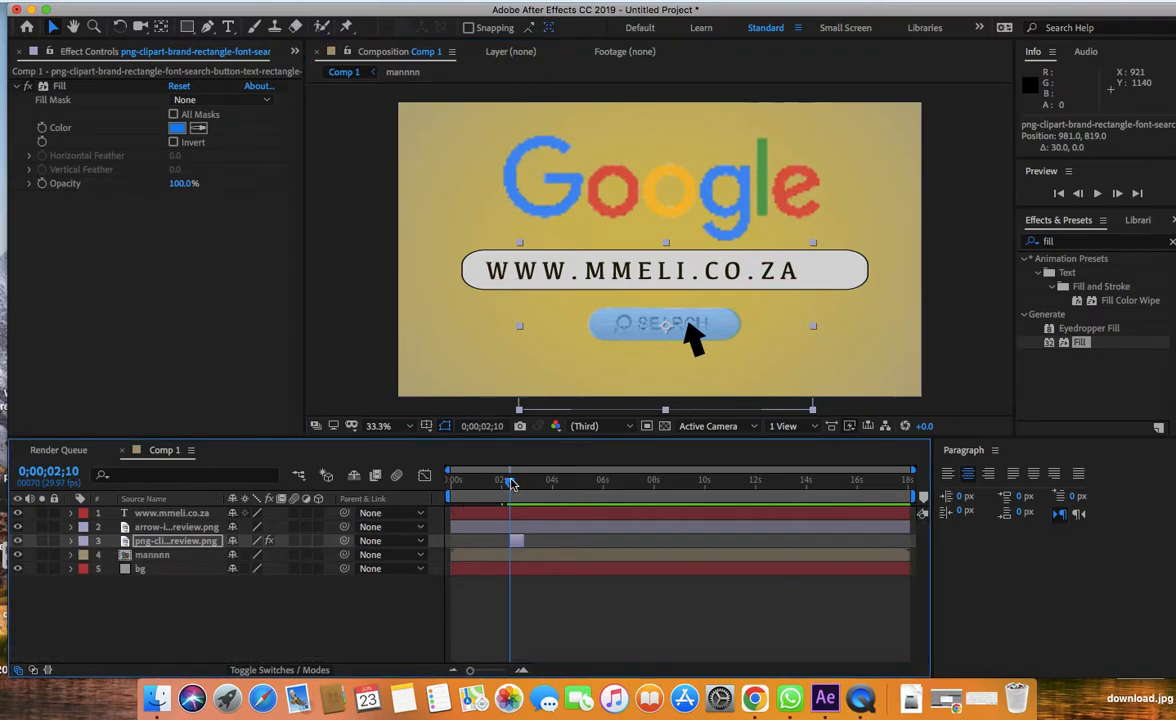
# - Preview the composition from the start to check the blue click highlight on the SEARCH button
pyautogui.press('Home')
pyautogui.press('space')
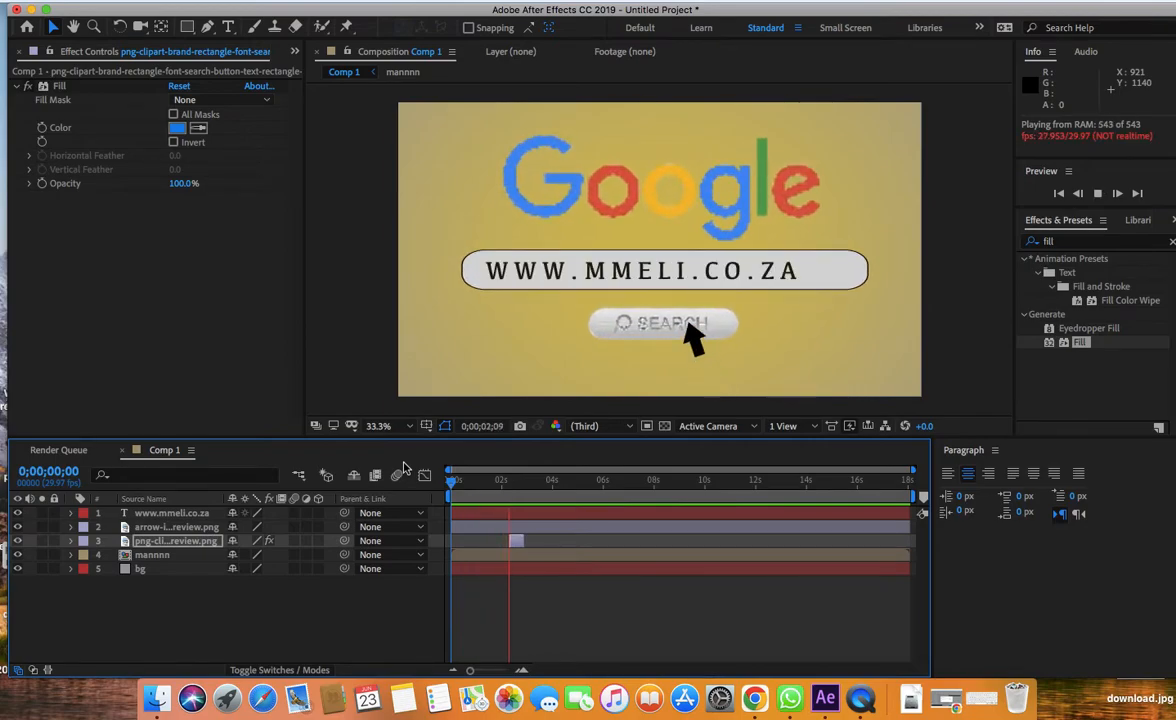
pyautogui.press('space')
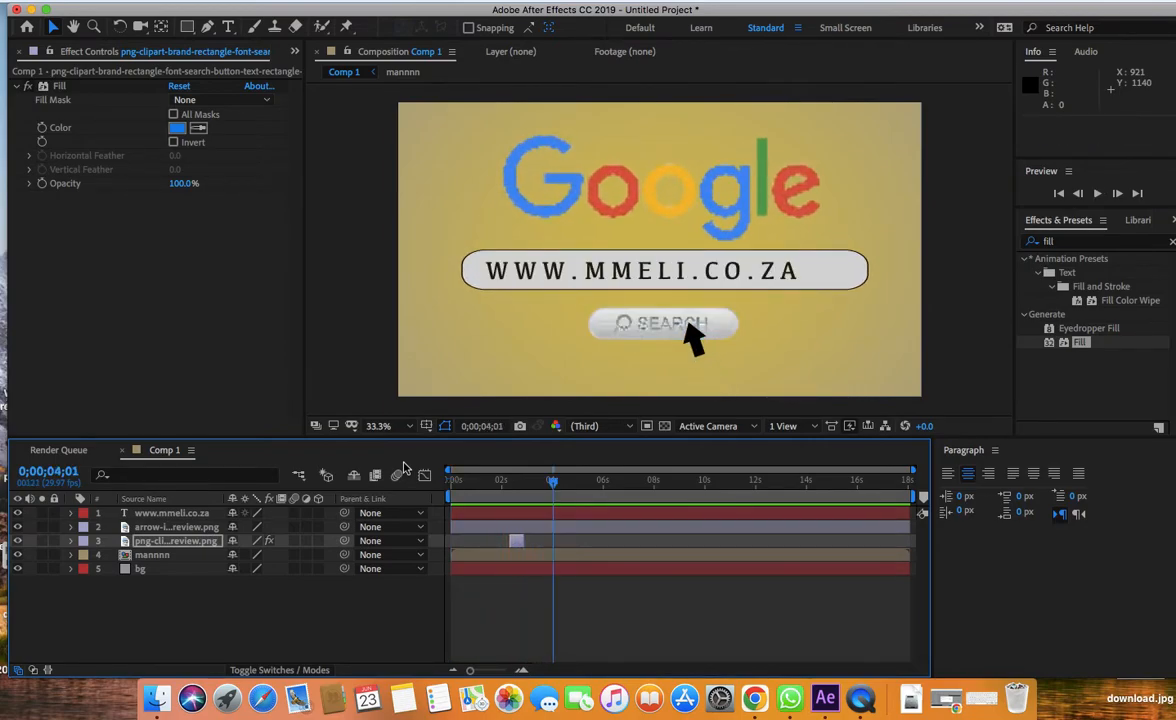
# - Move the playhead to 0;00;02;26, at the end of the blue overlay, and select the mannnn layer
pyautogui.moveTo(553, 487); pyautogui.dragTo(524, 484)
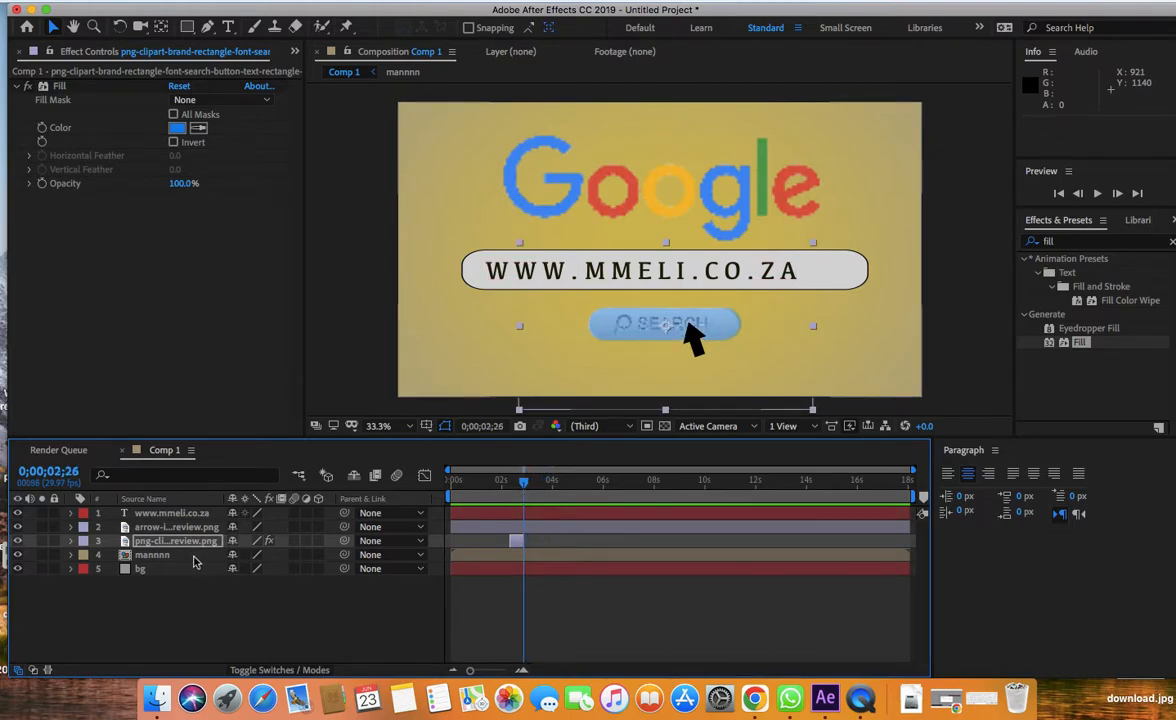
pyautogui.click(153, 555)
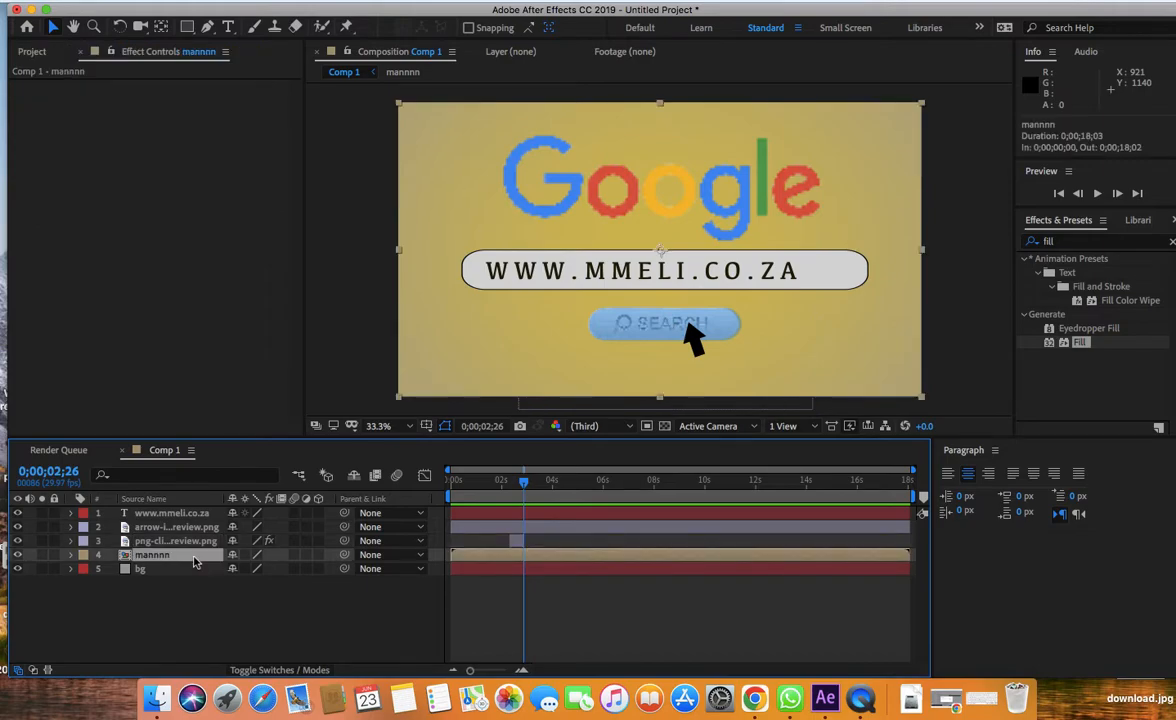
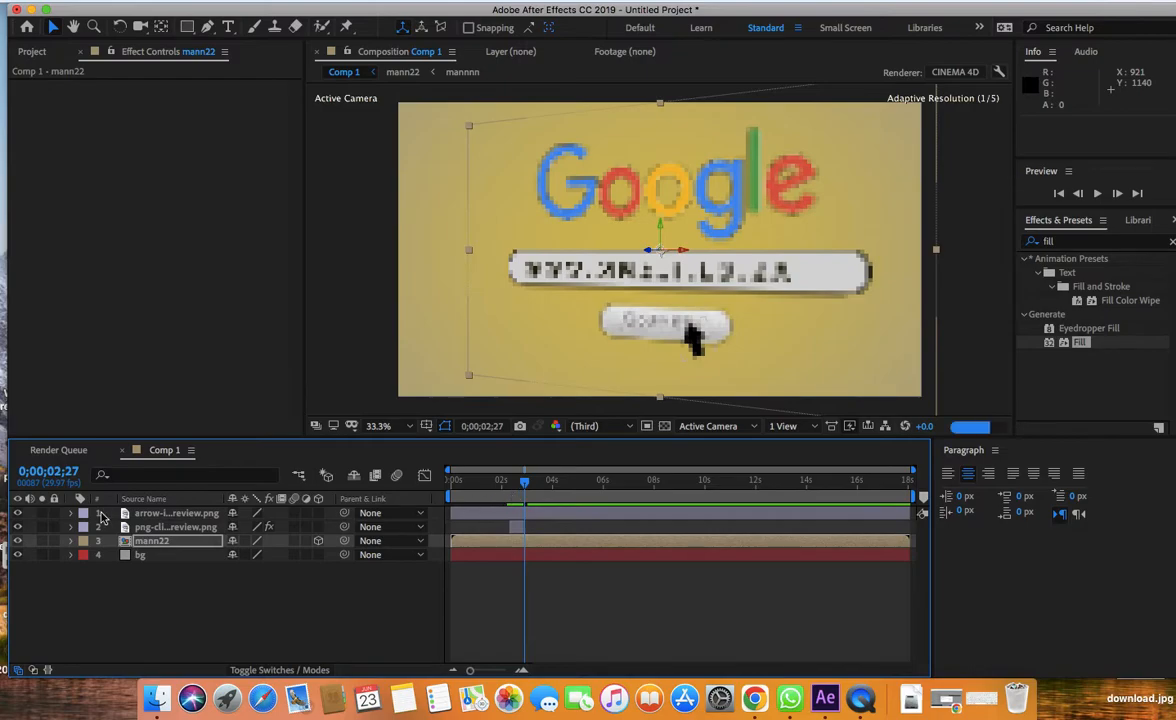
# - Fade out the arrow layer with opacity keyframes of 100% at 0;00;02;24 and 0% at 0;00;02;28
pyautogui.click(70, 513)
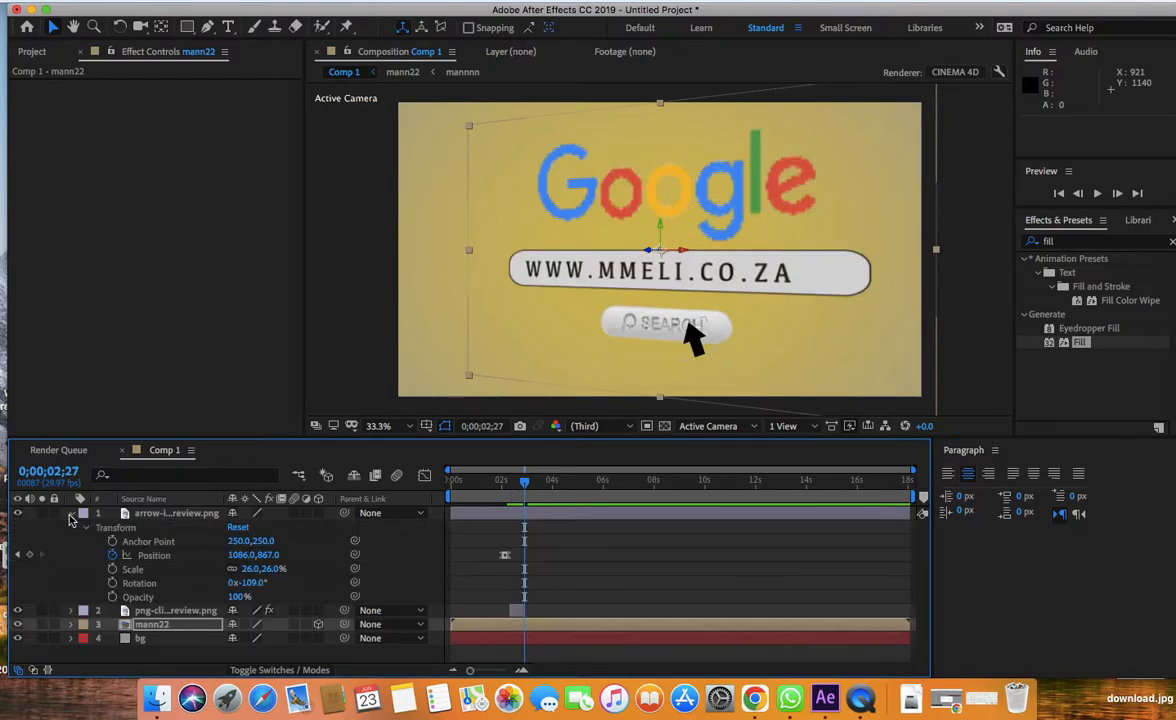
pyautogui.click(112, 597)
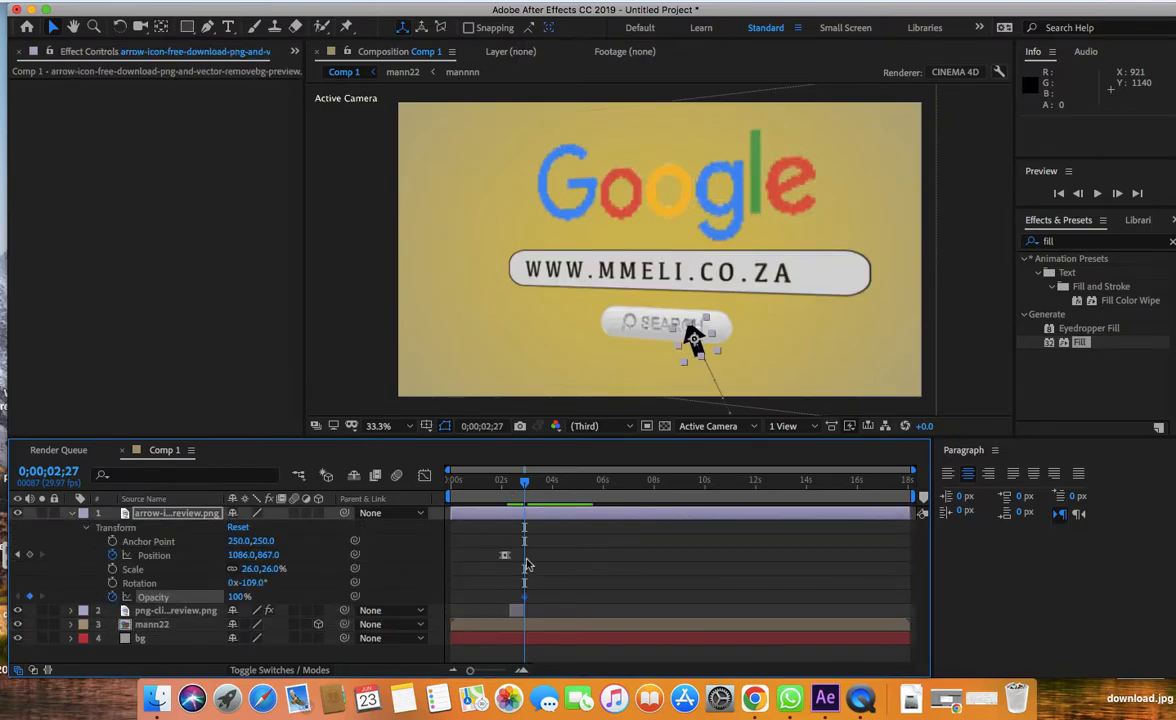
pyautogui.moveTo(524, 599); pyautogui.dragTo(522, 600)
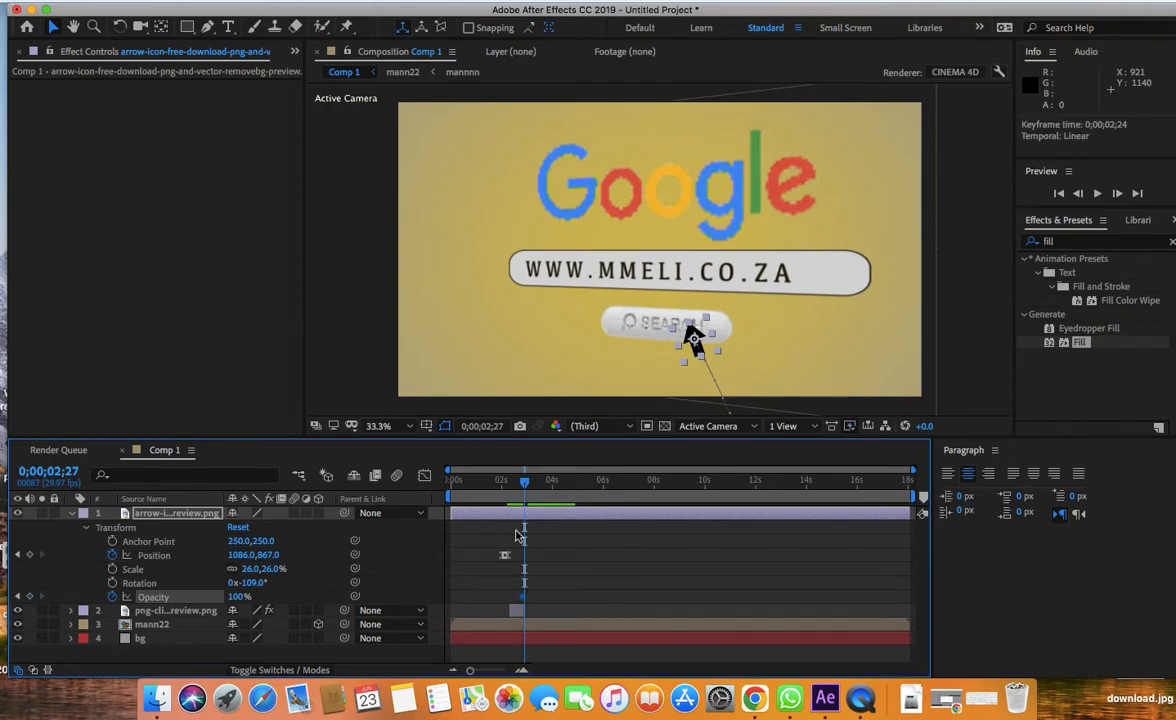
pyautogui.click(526, 483)
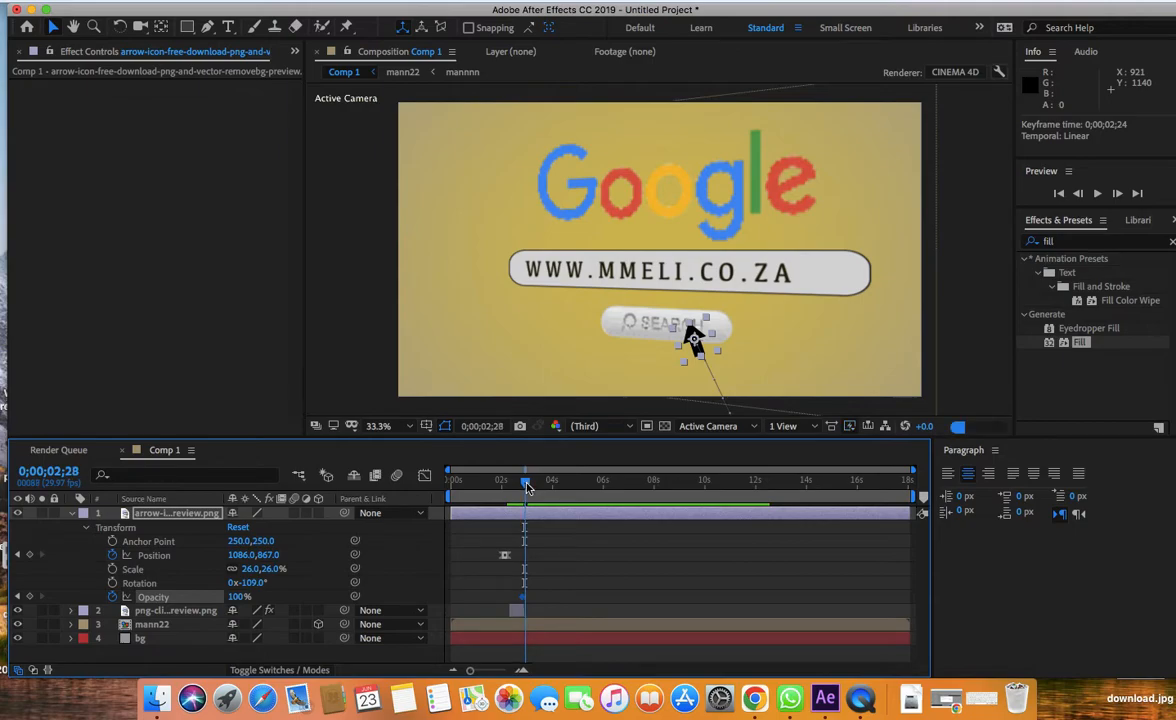
pyautogui.click(240, 597)
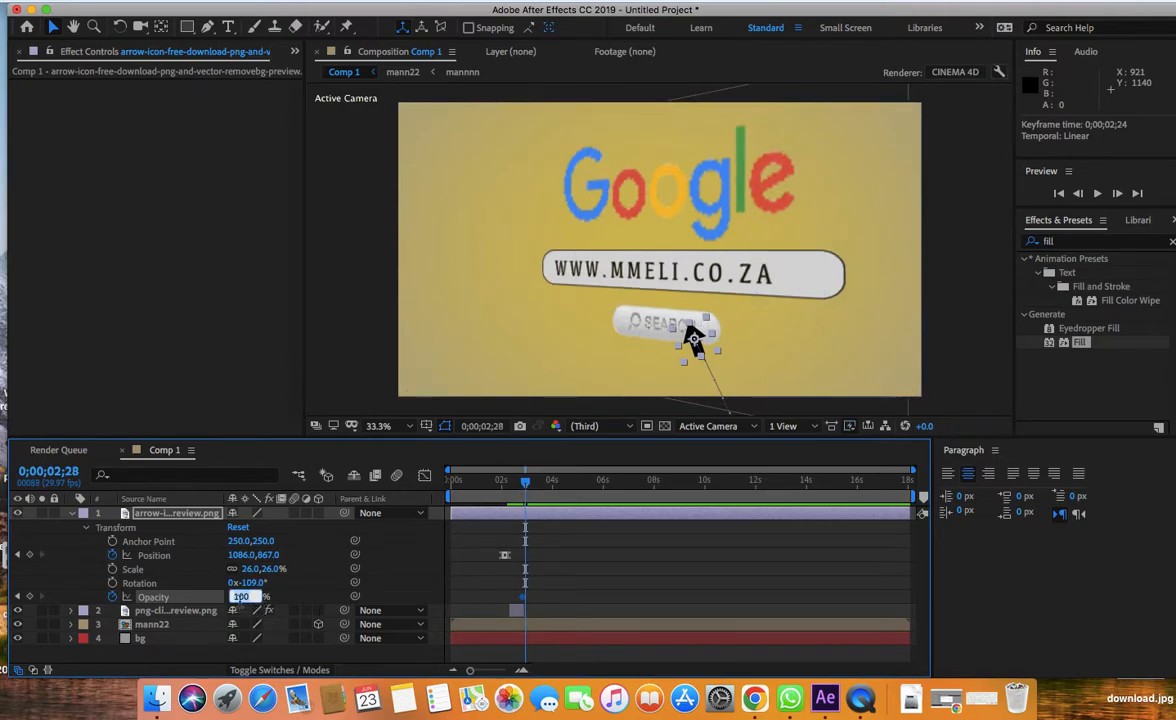
pyautogui.write('0')
pyautogui.press('Return')
# - Apply Easy Ease to the arrow's opacity keyframes and collapse the layer
pyautogui.moveTo(551, 596); pyautogui.dragTo(518, 598)
pyautogui.rightClick(524, 597)
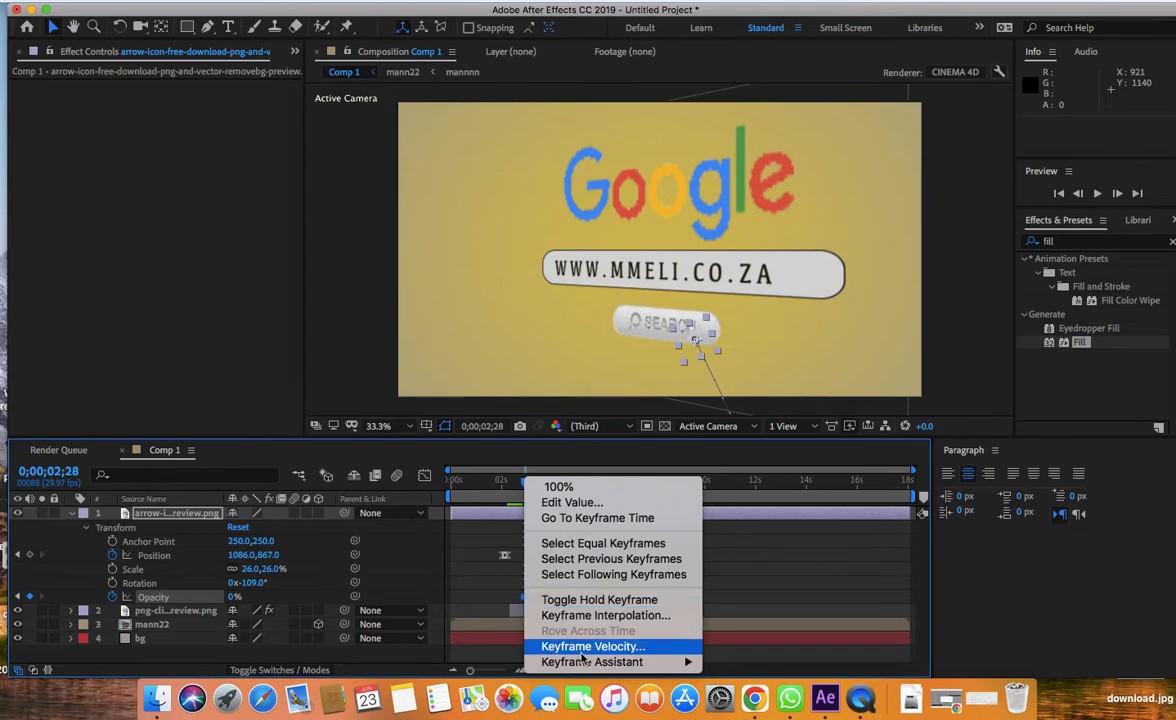
pyautogui.moveTo(590, 661)
pyautogui.click(730, 491)
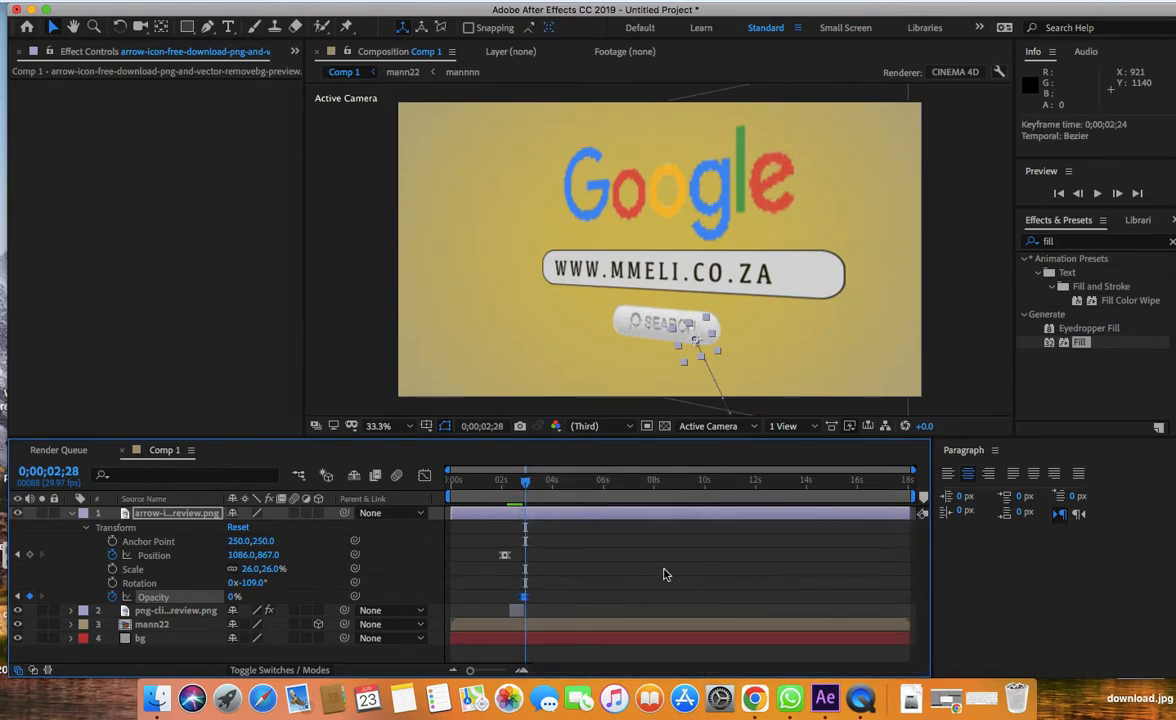
pyautogui.click(72, 516)
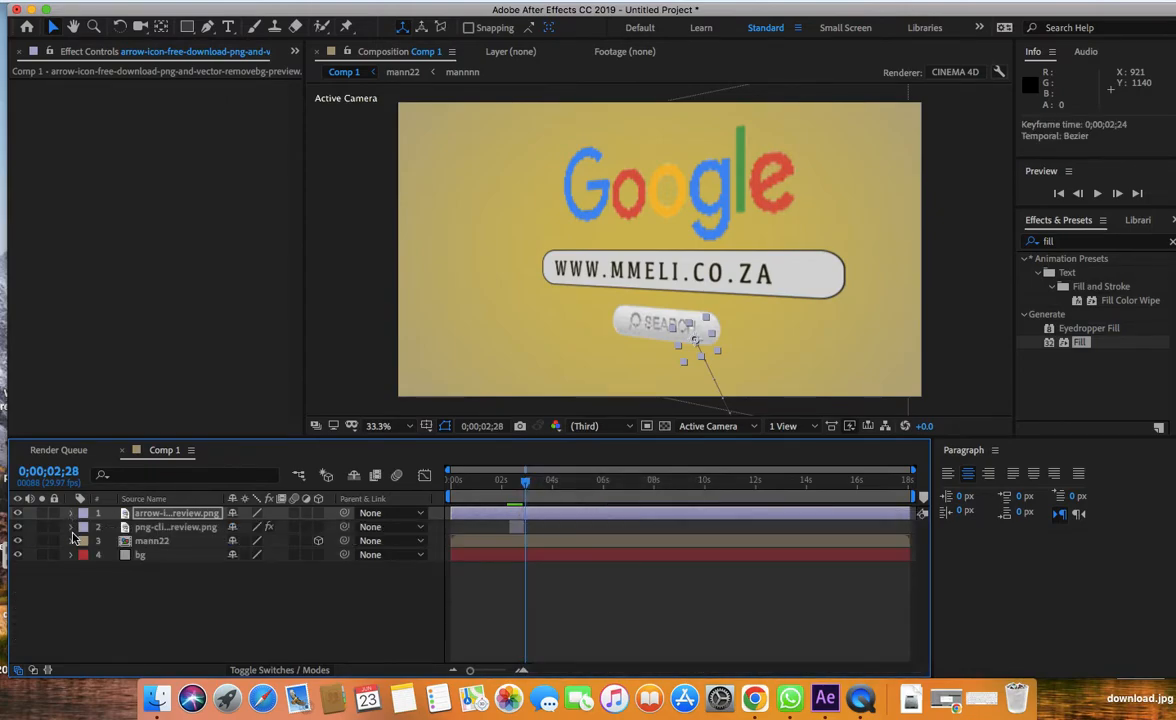
# - Preview the composition from the start to check the page rotation and the arrow's fade-out
pyautogui.moveTo(524, 487); pyautogui.dragTo(388, 482)
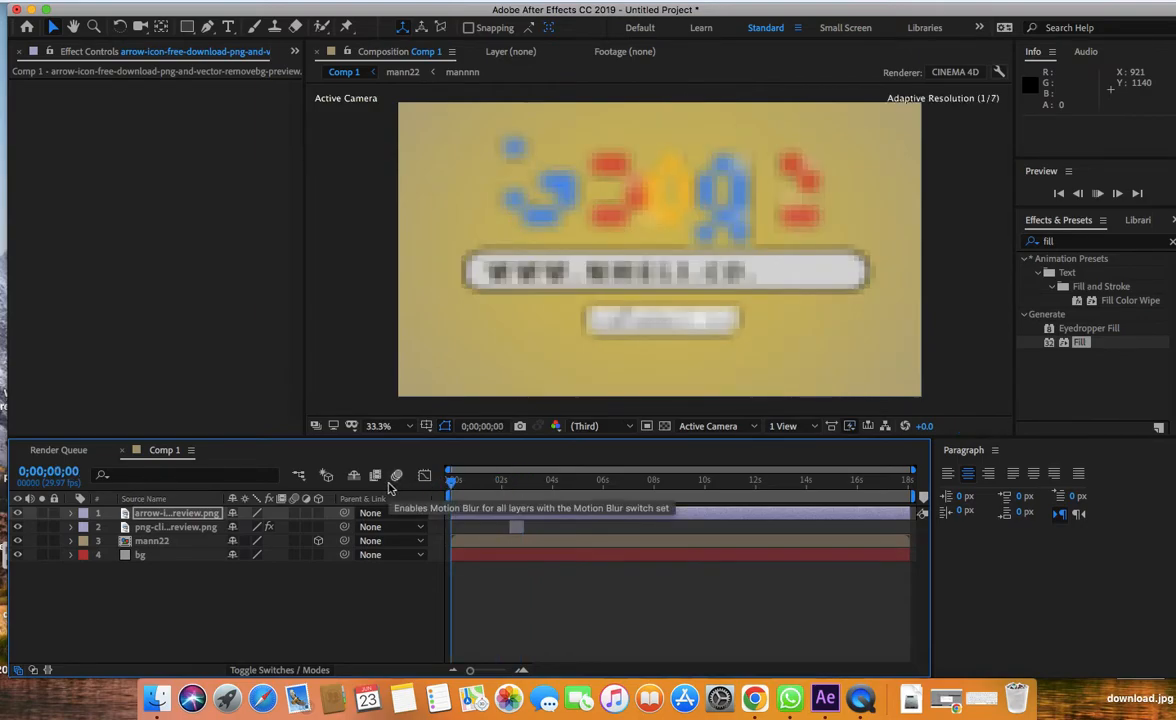
pyautogui.press('space')
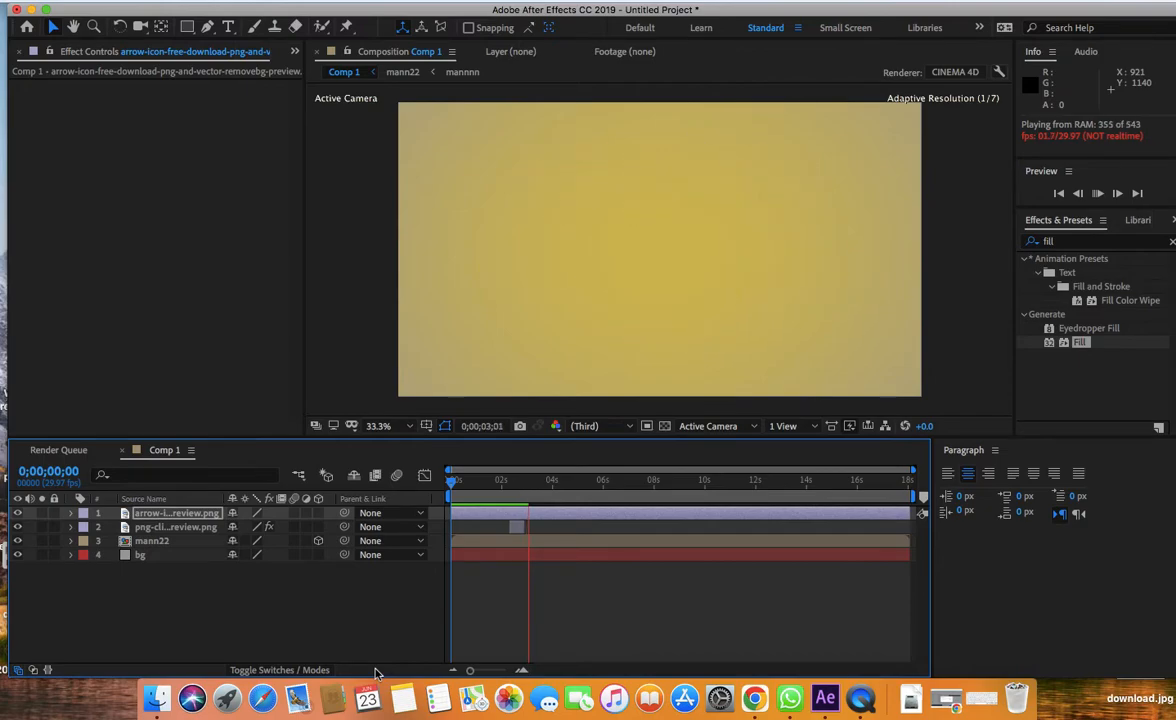
pyautogui.press('space')
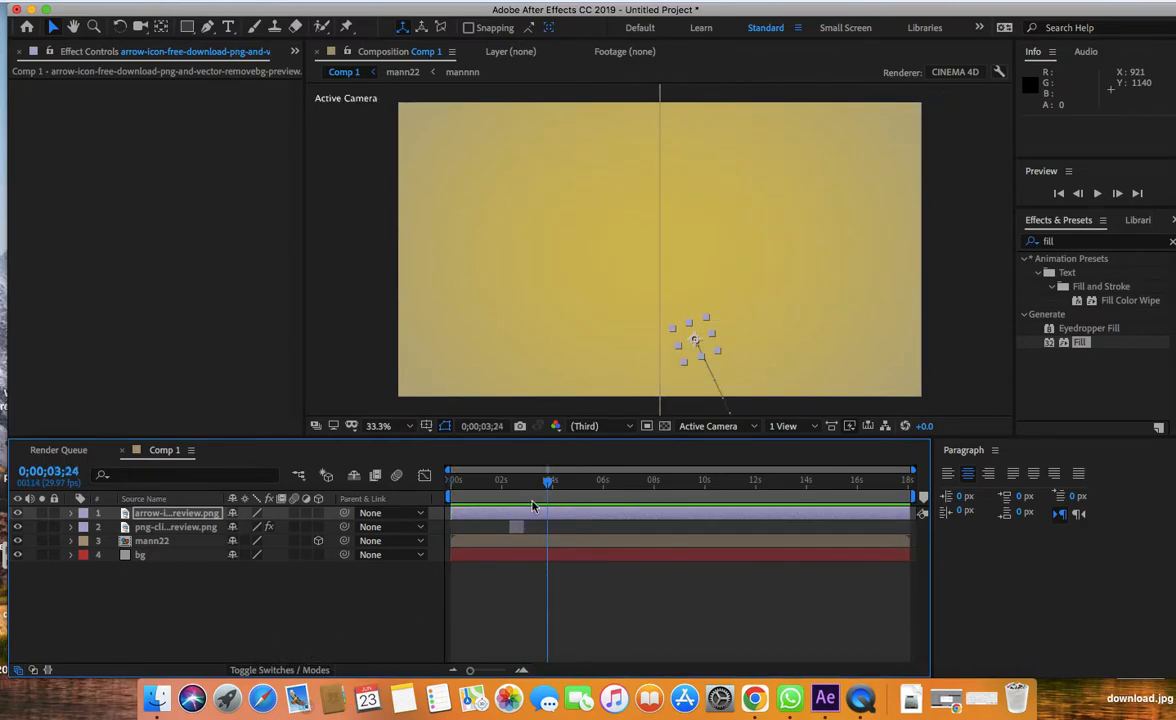
pyautogui.moveTo(549, 484); pyautogui.dragTo(452, 481)
pyautogui.press('space')
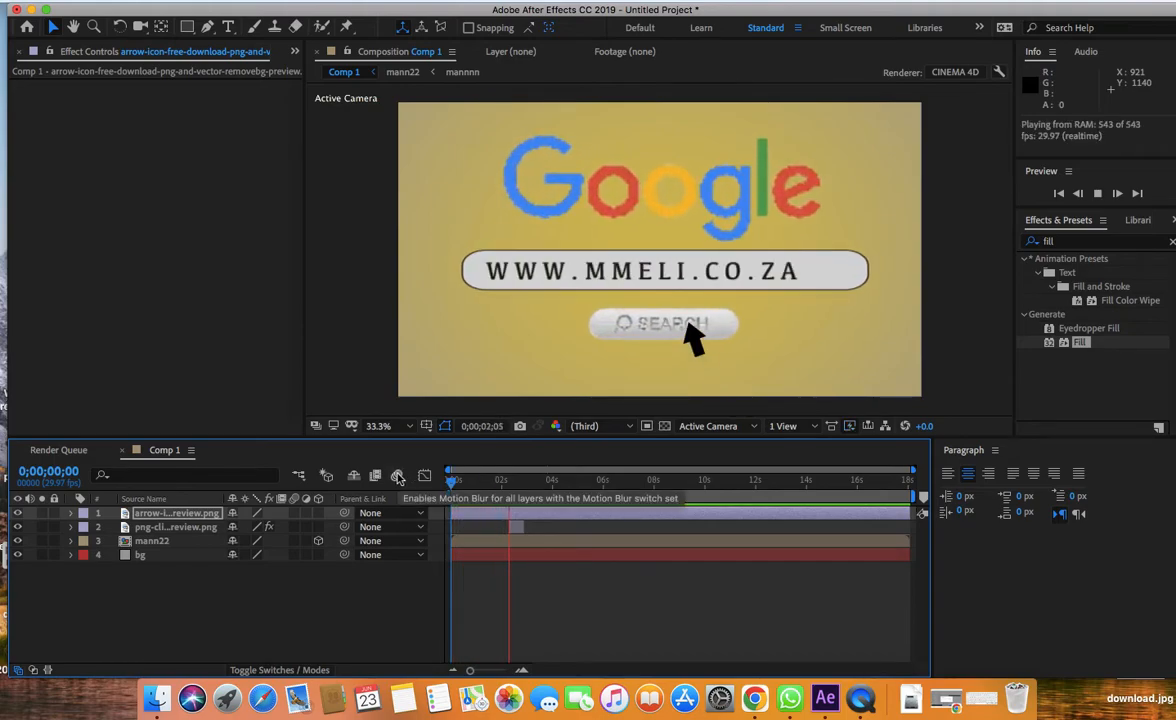
pyautogui.press('space')
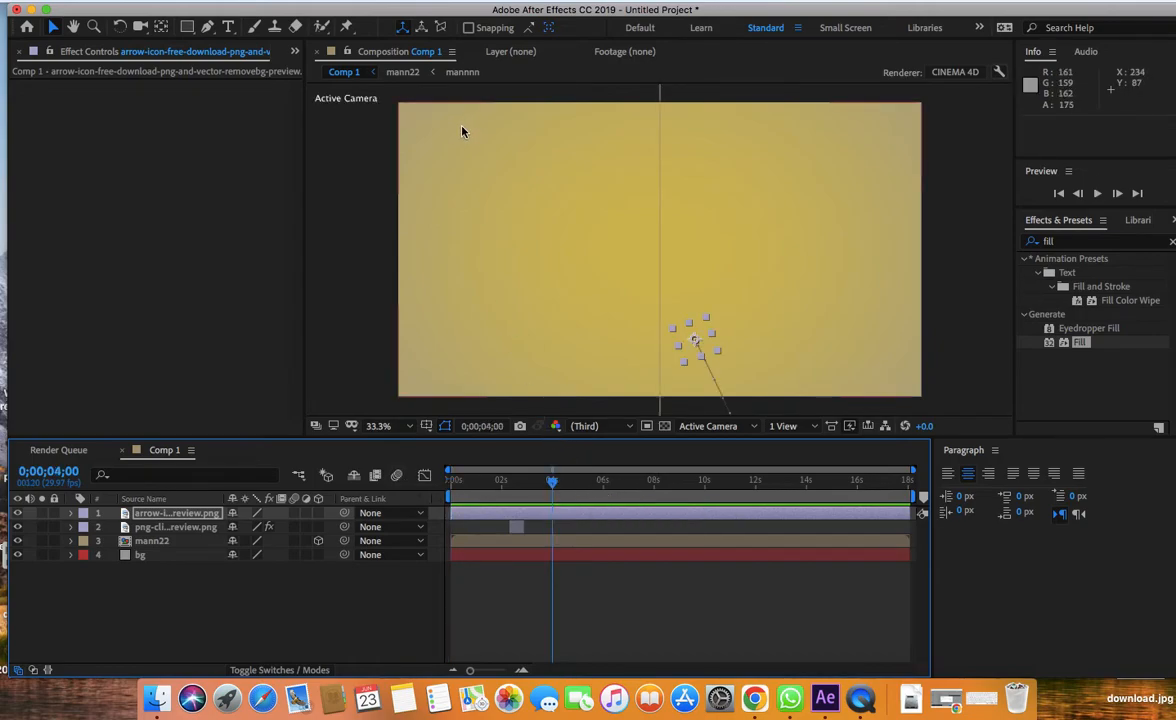
# - Move the playhead to 0;00;03;06 and shift the program window aside to expose the desktop files
pyautogui.moveTo(350, 10); pyautogui.dragTo(370, 13)
pyautogui.click(567, 487)
pyautogui.moveTo(567, 487)
pyautogui.mouseDown()
pyautogui.moveTo(533, 487)
pyautogui.moveTo(555, 491)
pyautogui.mouseUp()
pyautogui.moveTo(294, 12); pyautogui.dragTo(370, 15)
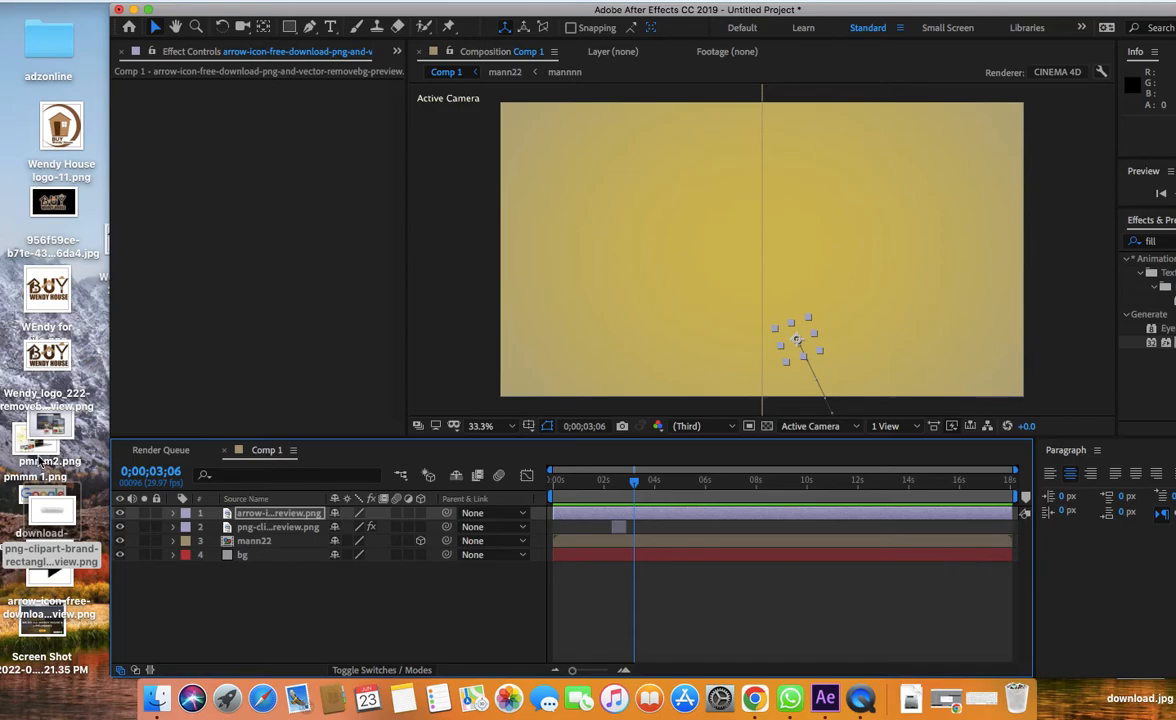
# - Import Screen Shot 2022-06-23 at 3.21.35 PM.png from the desktop into the project
pyautogui.moveTo(42, 620); pyautogui.dragTo(258, 391)
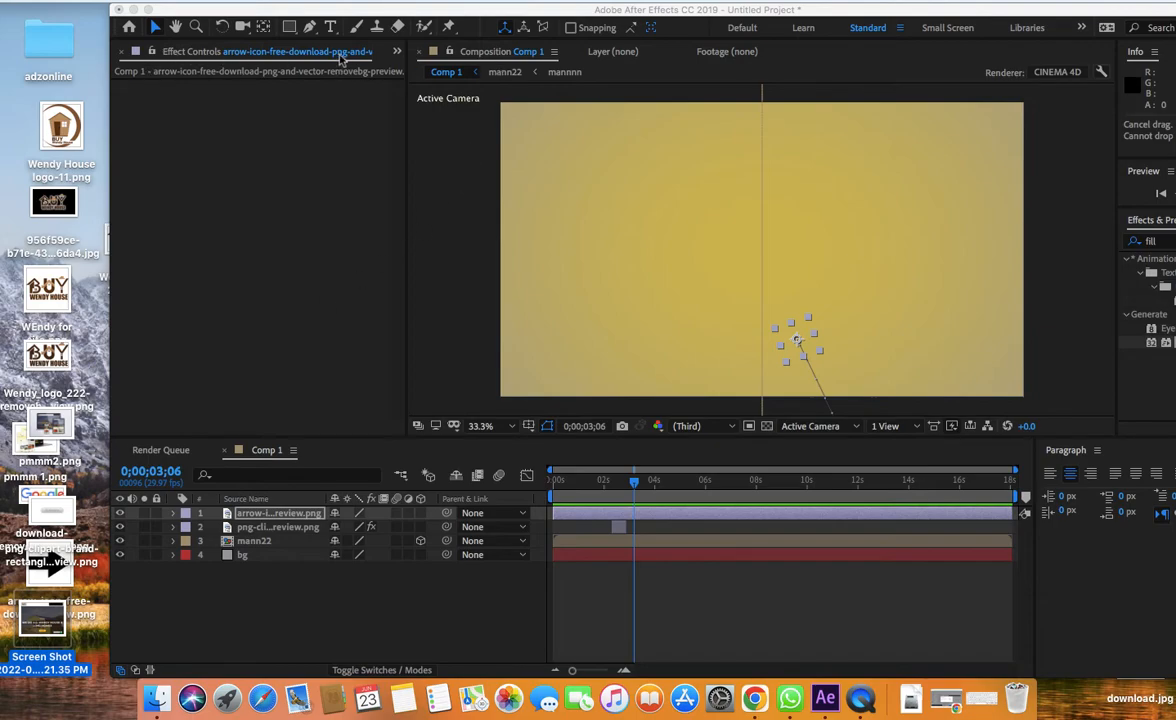
pyautogui.click(396, 52)
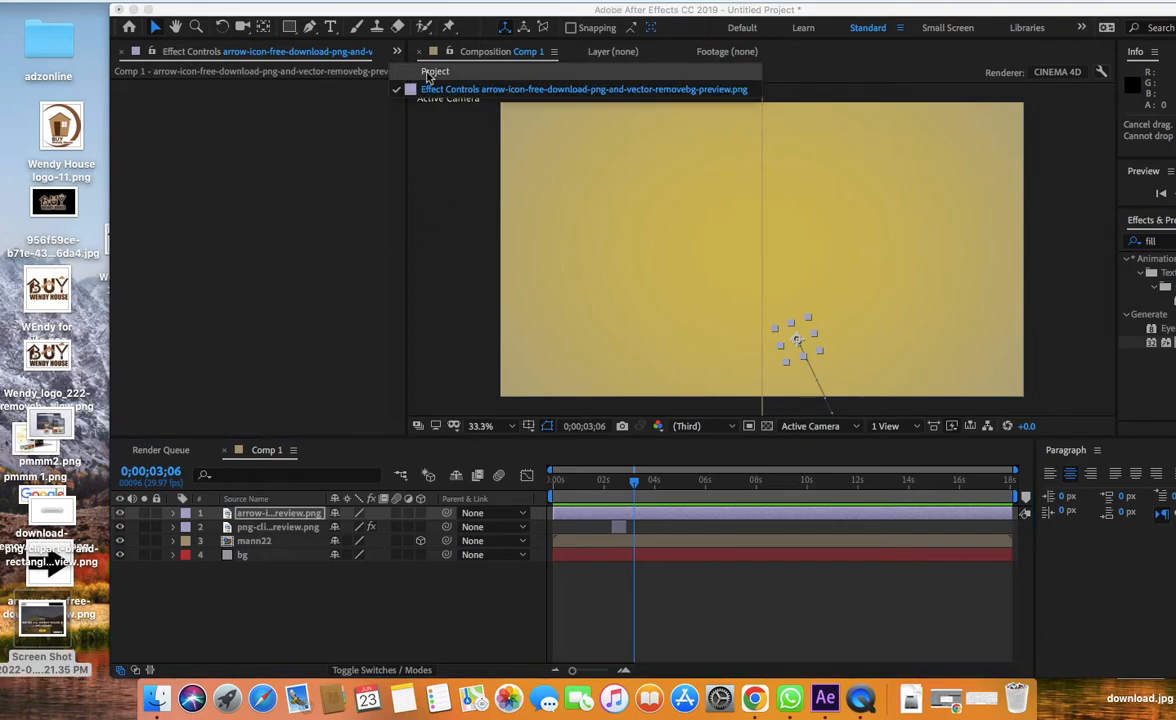
pyautogui.click(382, 70)
pyautogui.moveTo(60, 635); pyautogui.dragTo(197, 344)
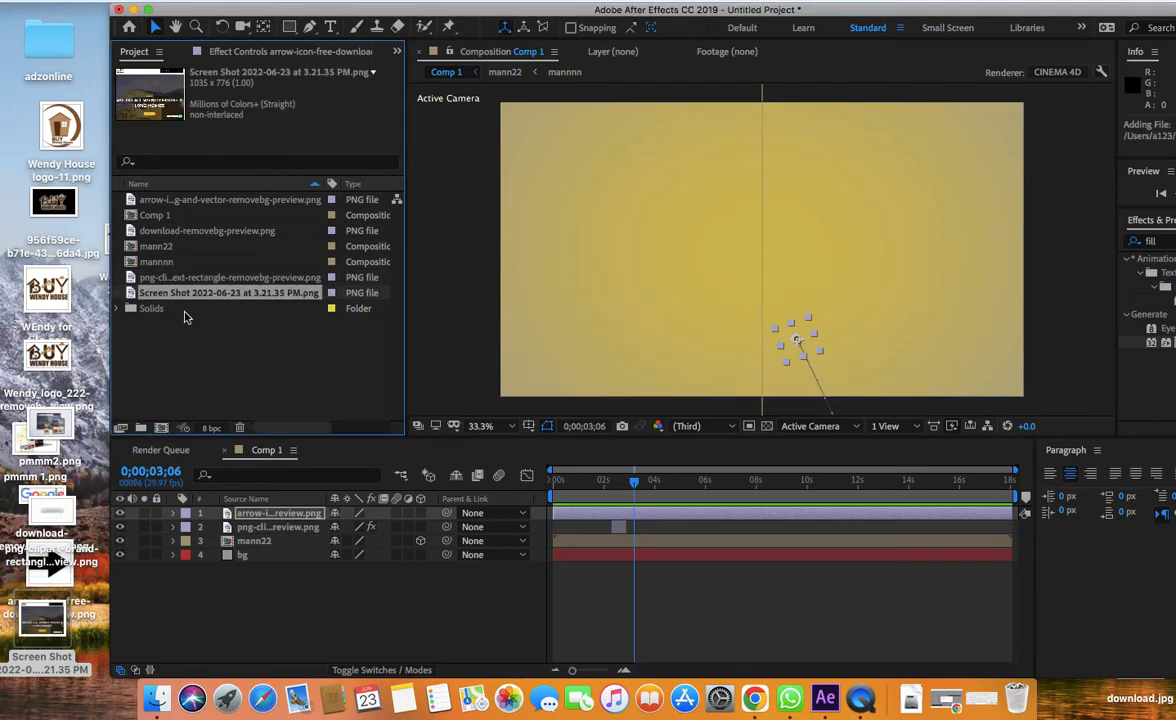
# - Add Screen Shot 2022-06-23 at 3.21.35 PM.png as the top layer of Comp 1 and scale it to 130%
pyautogui.moveTo(190, 298); pyautogui.dragTo(295, 515)
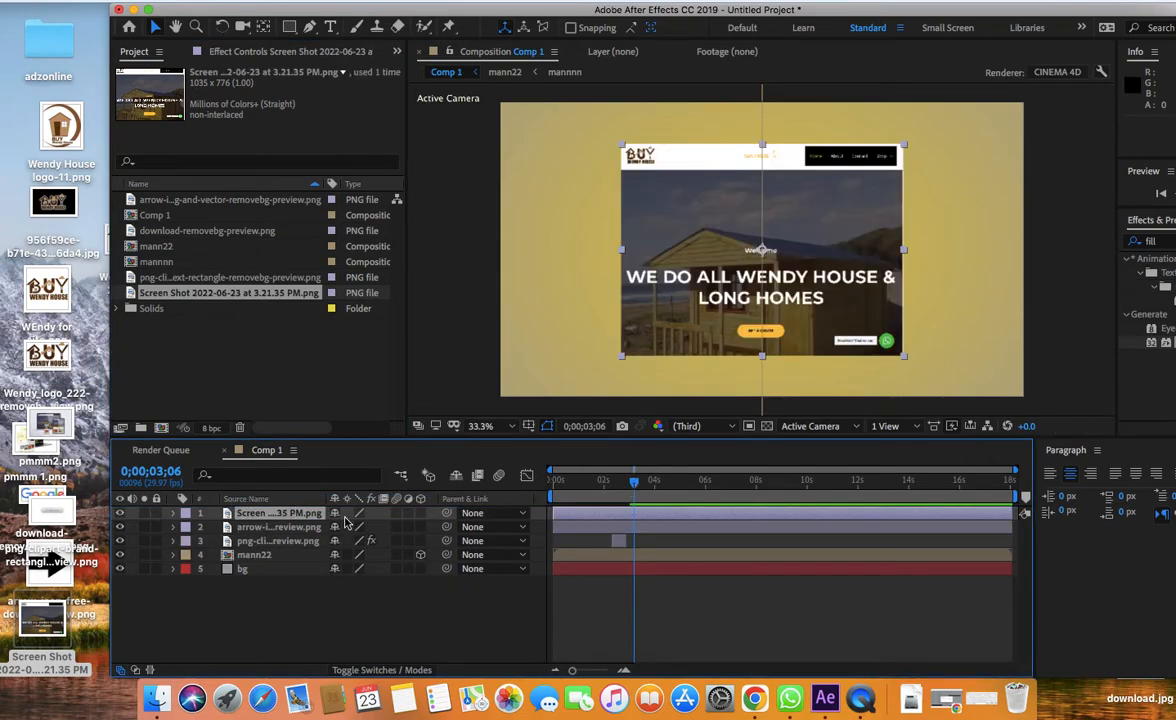
pyautogui.click(174, 514)
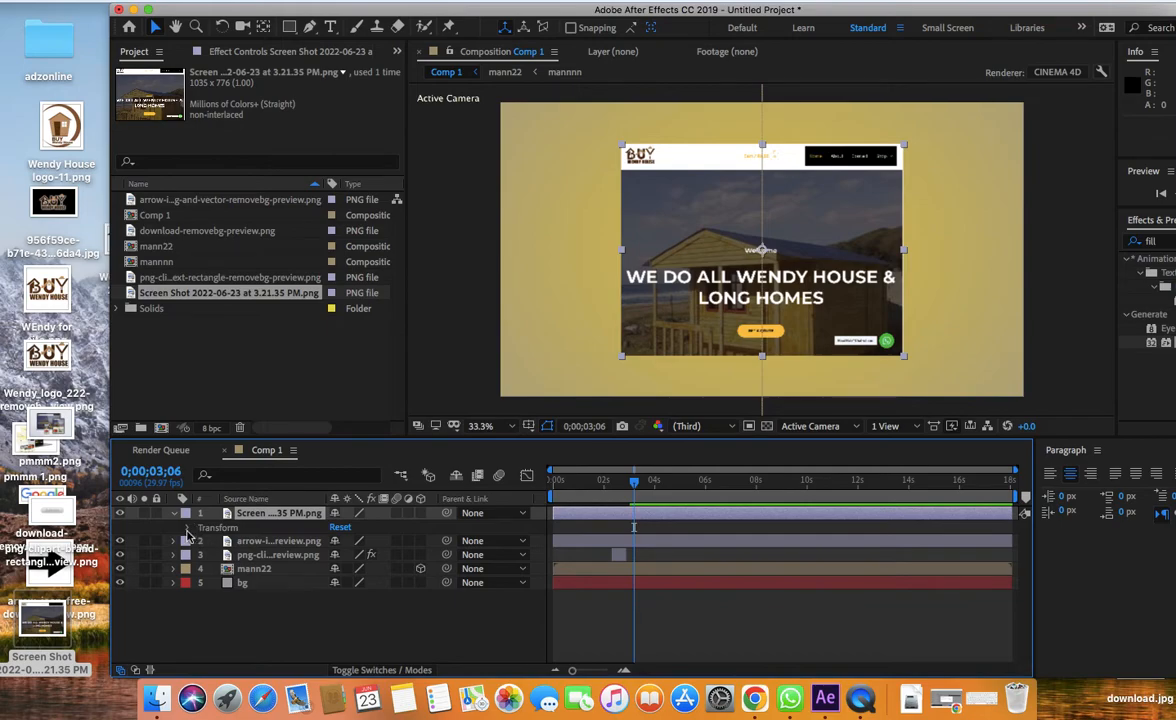
pyautogui.click(187, 528)
pyautogui.moveTo(352, 569); pyautogui.dragTo(403, 571)
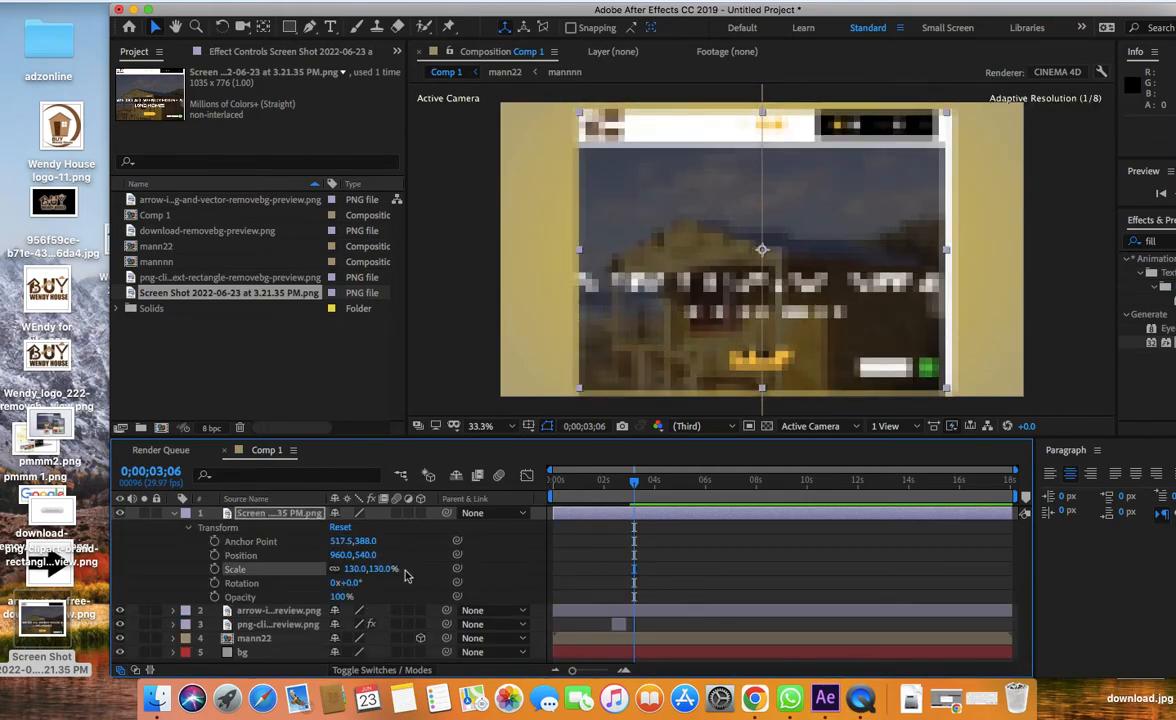
# - Set an opacity keyframe of 0% on the screenshot layer at 0;00;03;03
pyautogui.click(631, 483)
pyautogui.moveTo(631, 483)
pyautogui.mouseDown()
pyautogui.moveTo(600, 487)
pyautogui.moveTo(634, 491)
pyautogui.mouseUp()
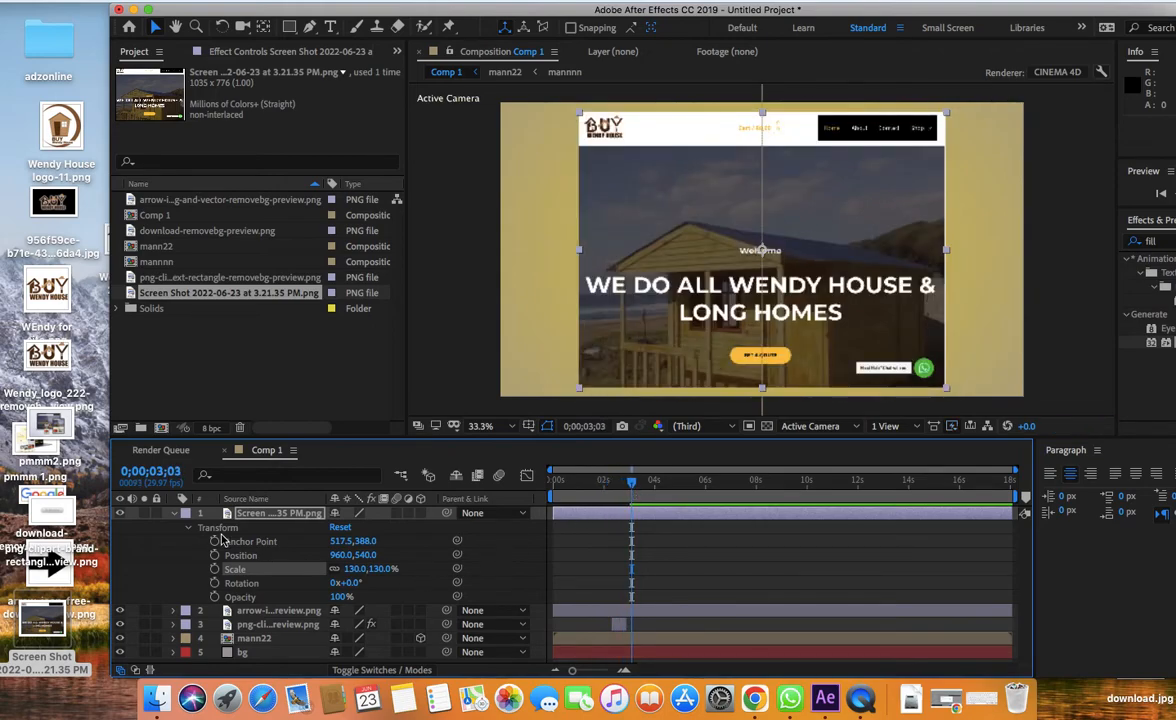
pyautogui.click(214, 597)
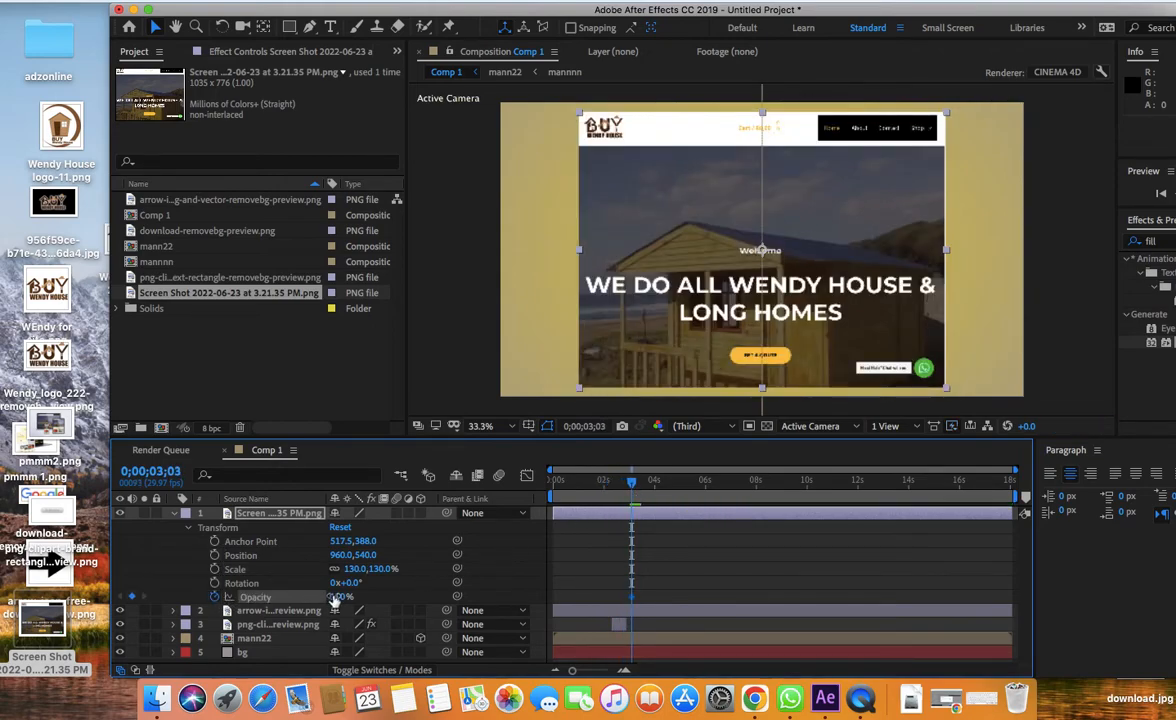
pyautogui.click(341, 596)
pyautogui.write('0')
pyautogui.press('Return')
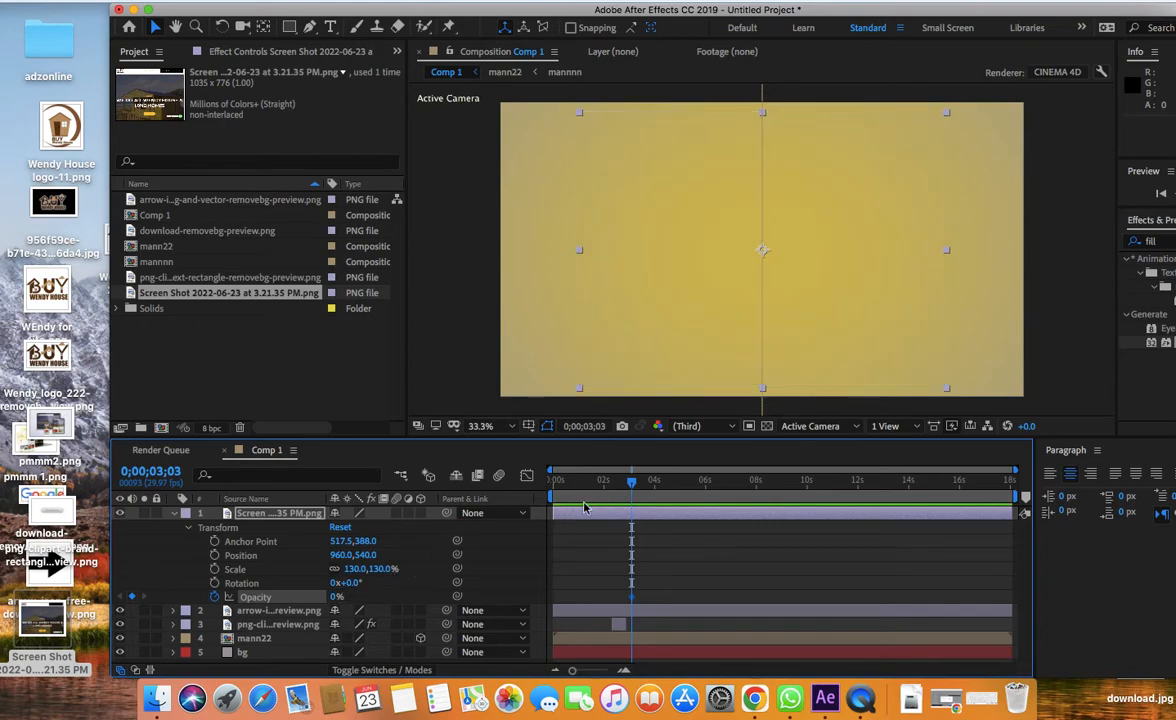
# - Shift the screenshot layer's 0% opacity keyframe earlier, to 0;00;03;00
pyautogui.moveTo(631, 487); pyautogui.dragTo(635, 484)
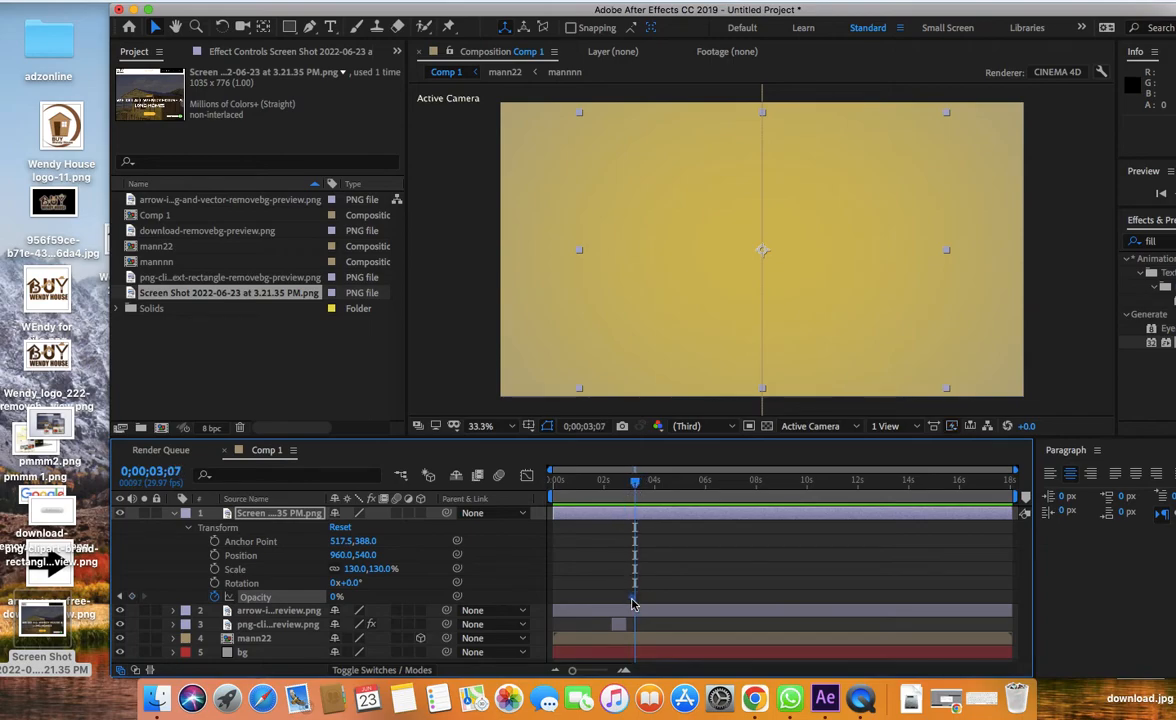
pyautogui.moveTo(637, 487); pyautogui.dragTo(631, 491)
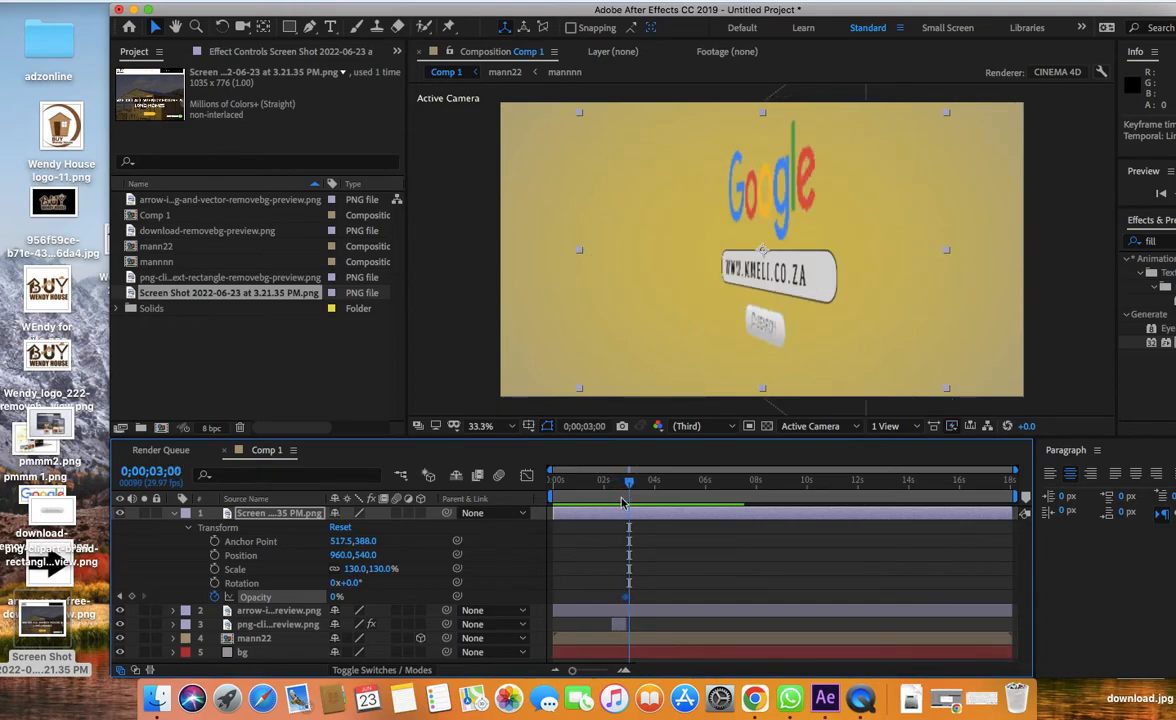
pyautogui.moveTo(625, 601); pyautogui.dragTo(629, 603)
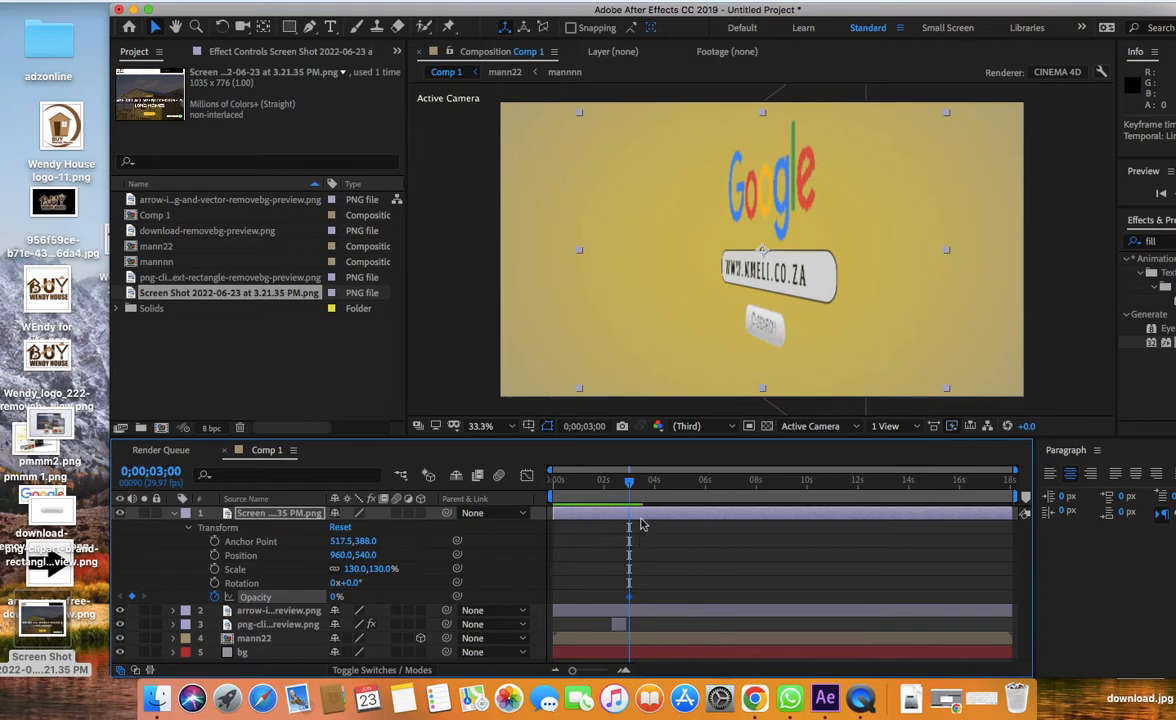
# - Set the screenshot layer's opacity to 100% at 0;00;03;05 to make it fade in
pyautogui.moveTo(630, 484); pyautogui.dragTo(636, 487)
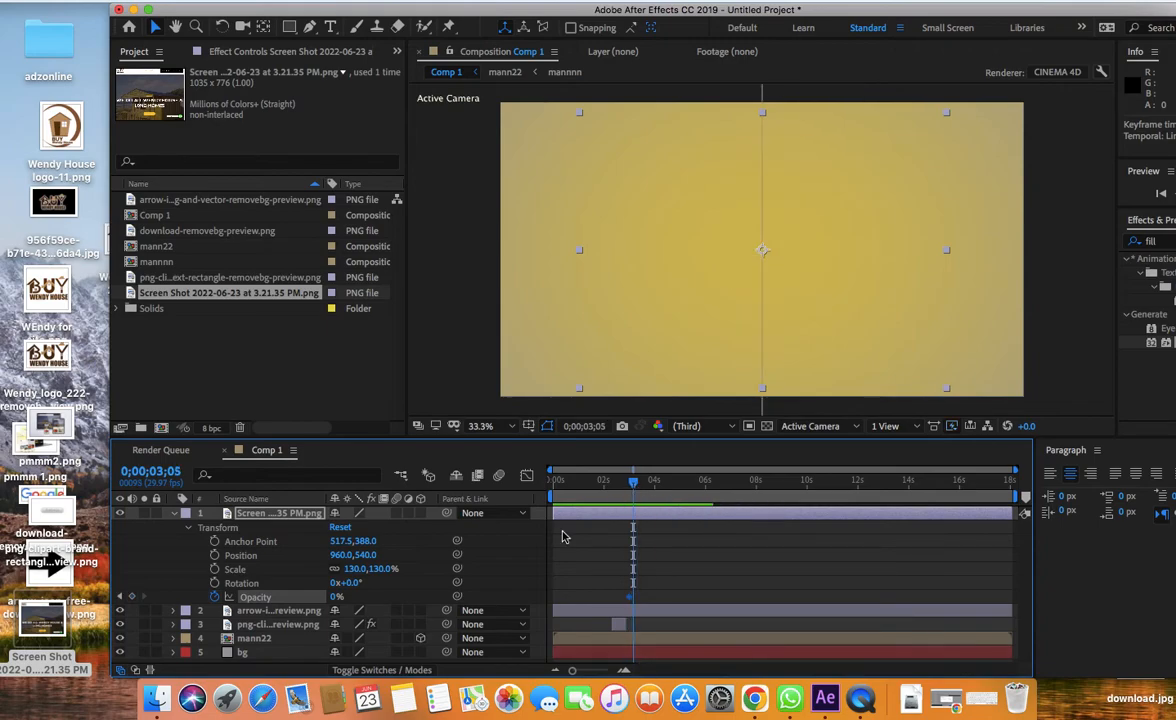
pyautogui.click(337, 597)
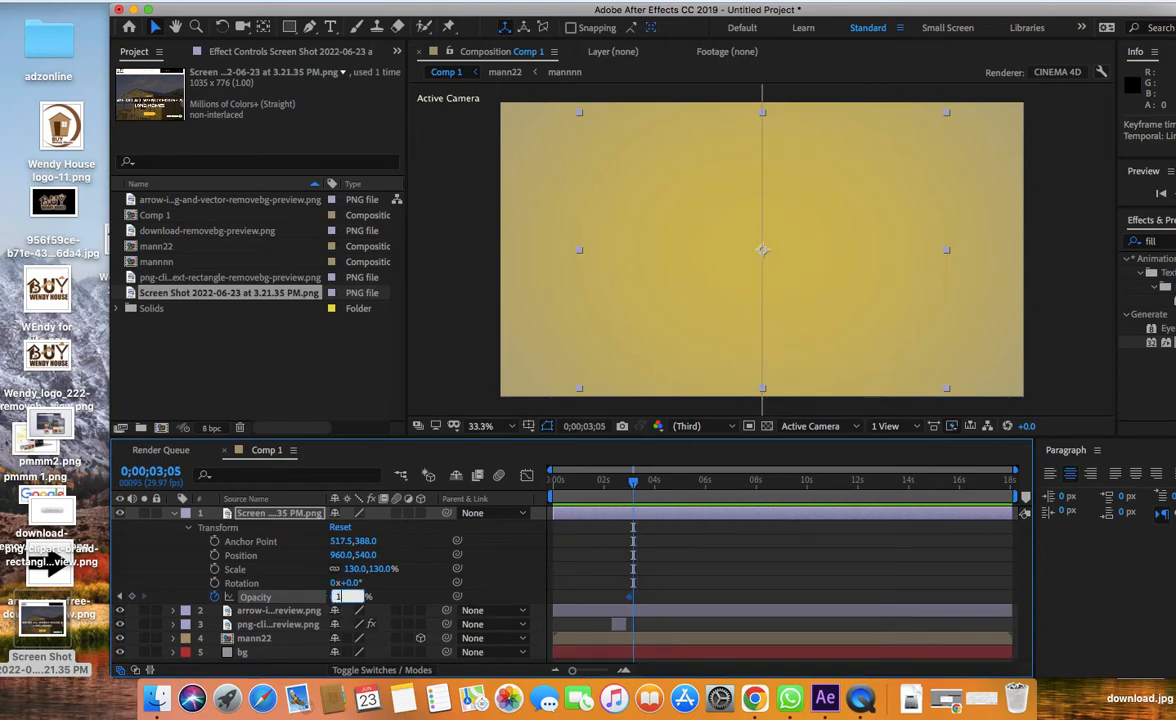
pyautogui.write('100')
pyautogui.press('Return')
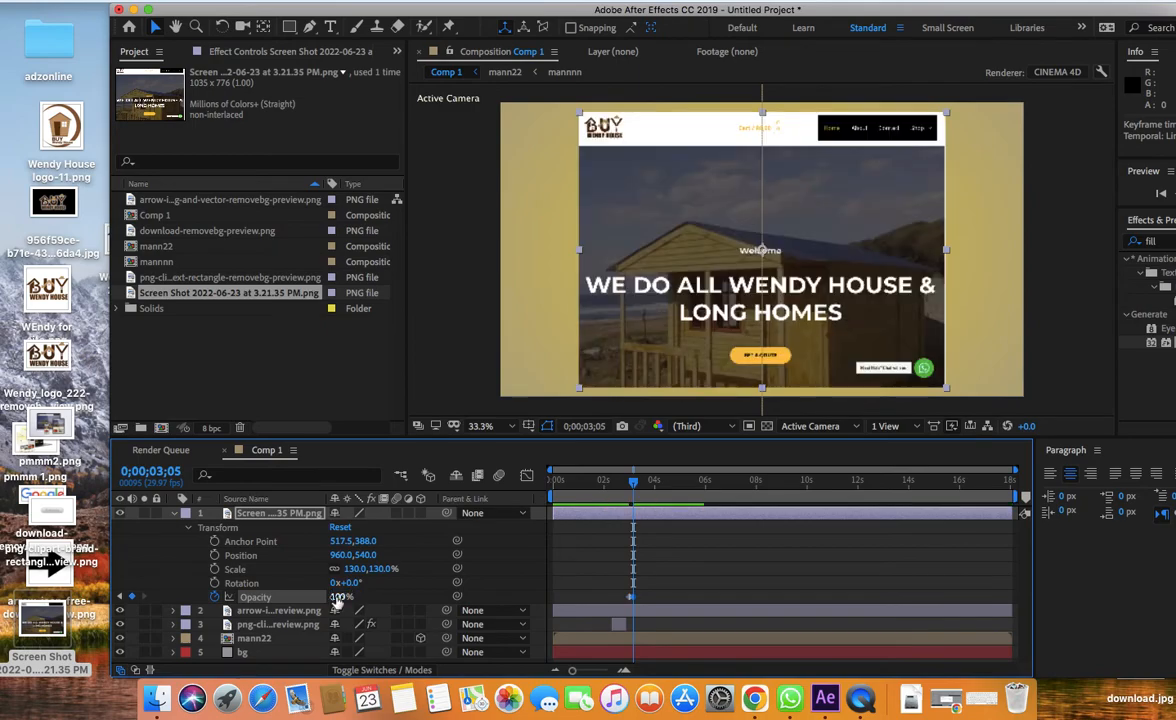
# - Apply Easy Ease to both opacity keyframes of the screenshot layer
pyautogui.moveTo(607, 592); pyautogui.dragTo(633, 605)
pyautogui.rightClick(633, 605)
pyautogui.moveTo(700, 661)
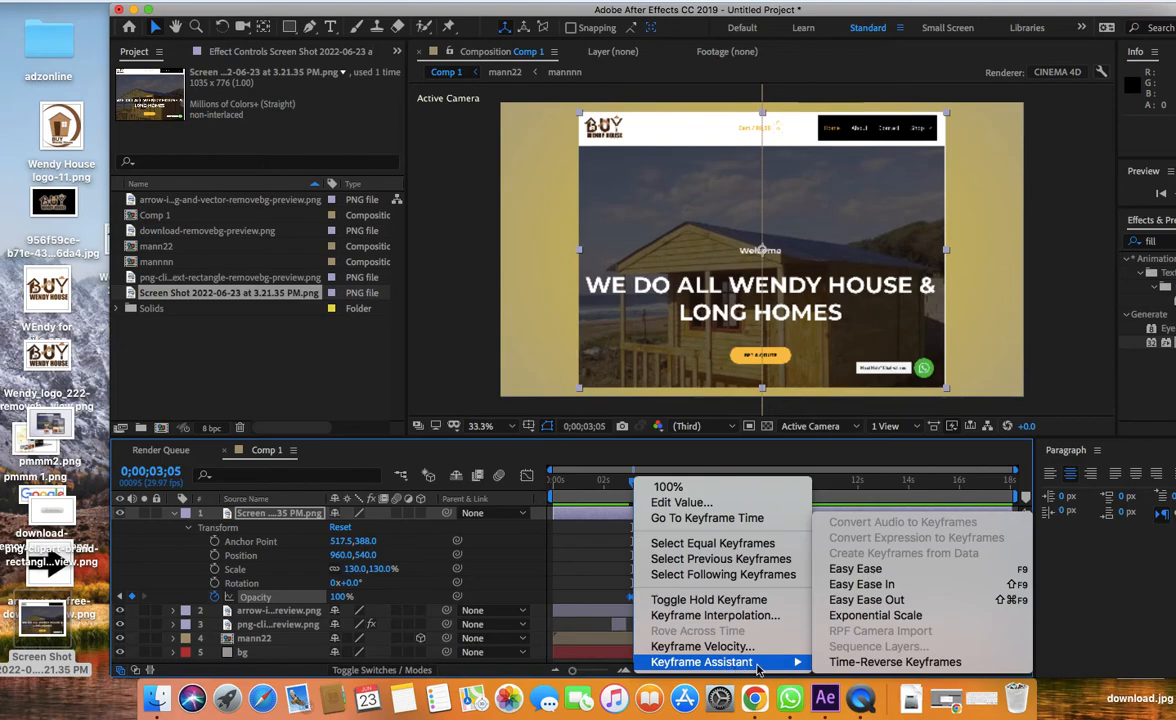
pyautogui.click(858, 577)
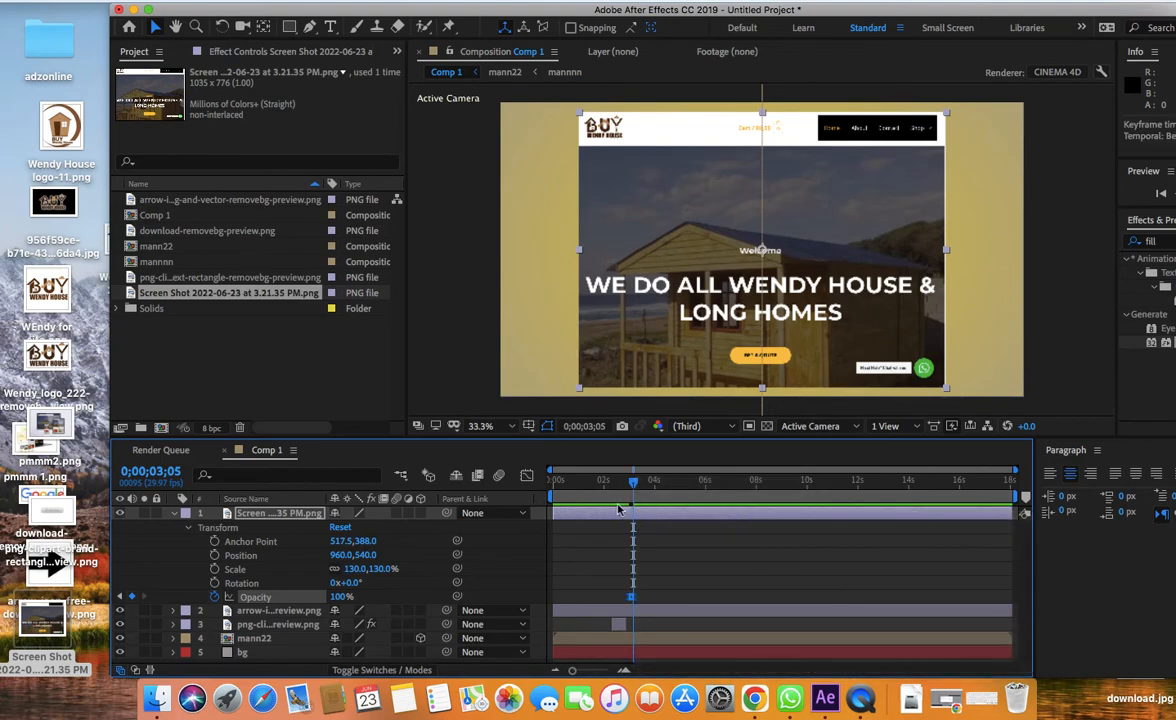
# - Preview the composition from the start to check the screenshot's fade-in, and move the program window back over the desktop files
pyautogui.moveTo(630, 484); pyautogui.dragTo(513, 490)
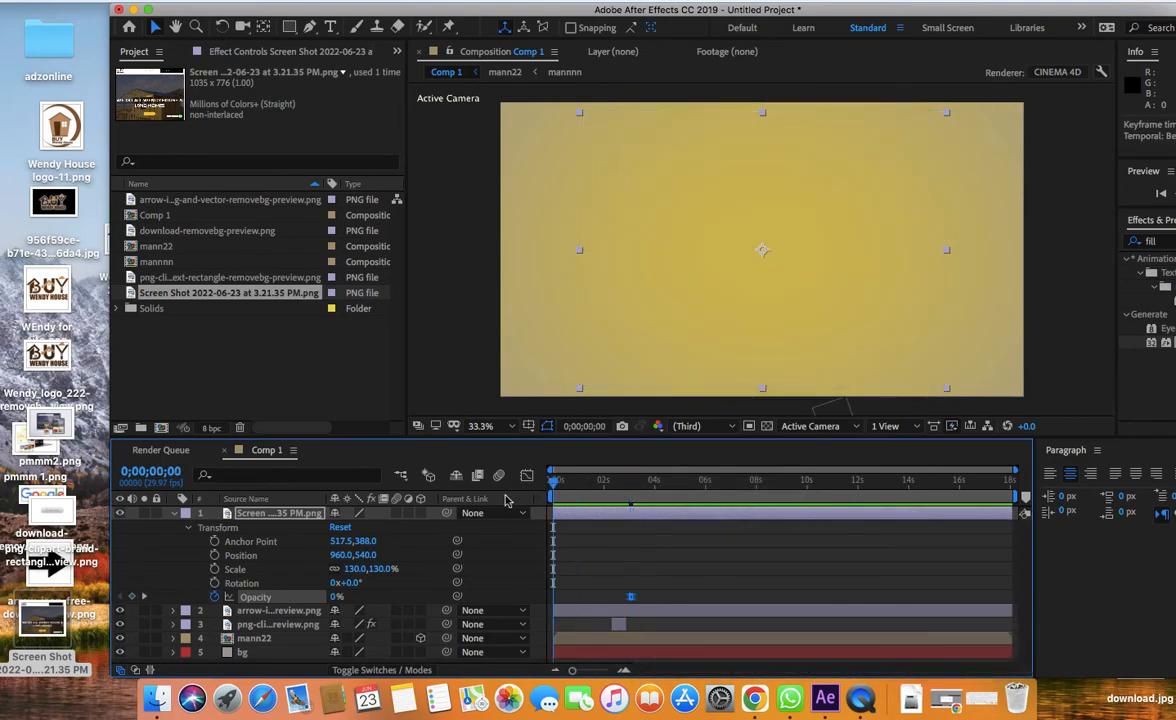
pyautogui.press('space')
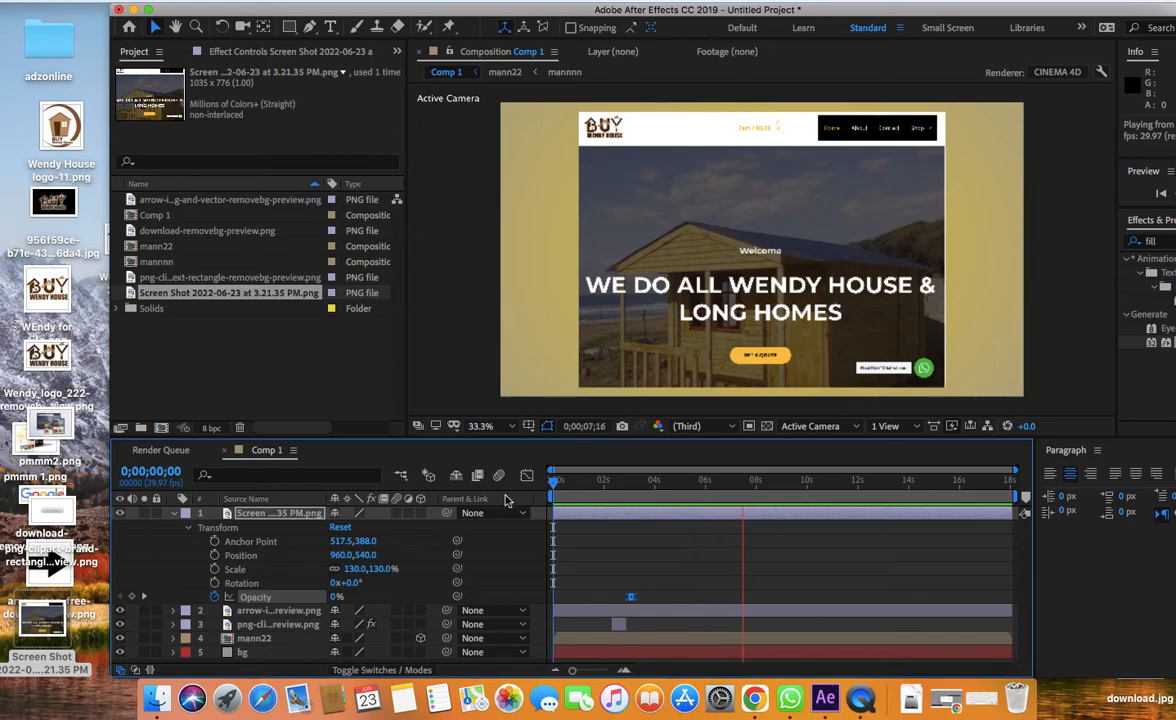
pyautogui.press('space')
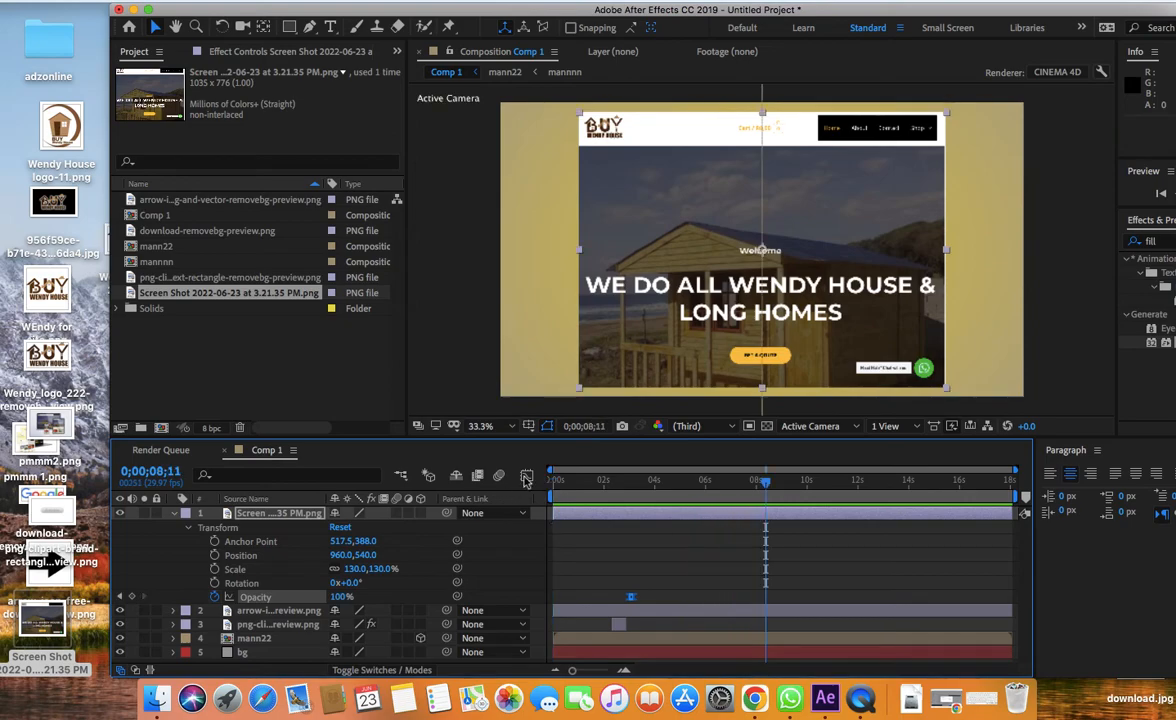
pyautogui.moveTo(562, 16); pyautogui.dragTo(469, 17)
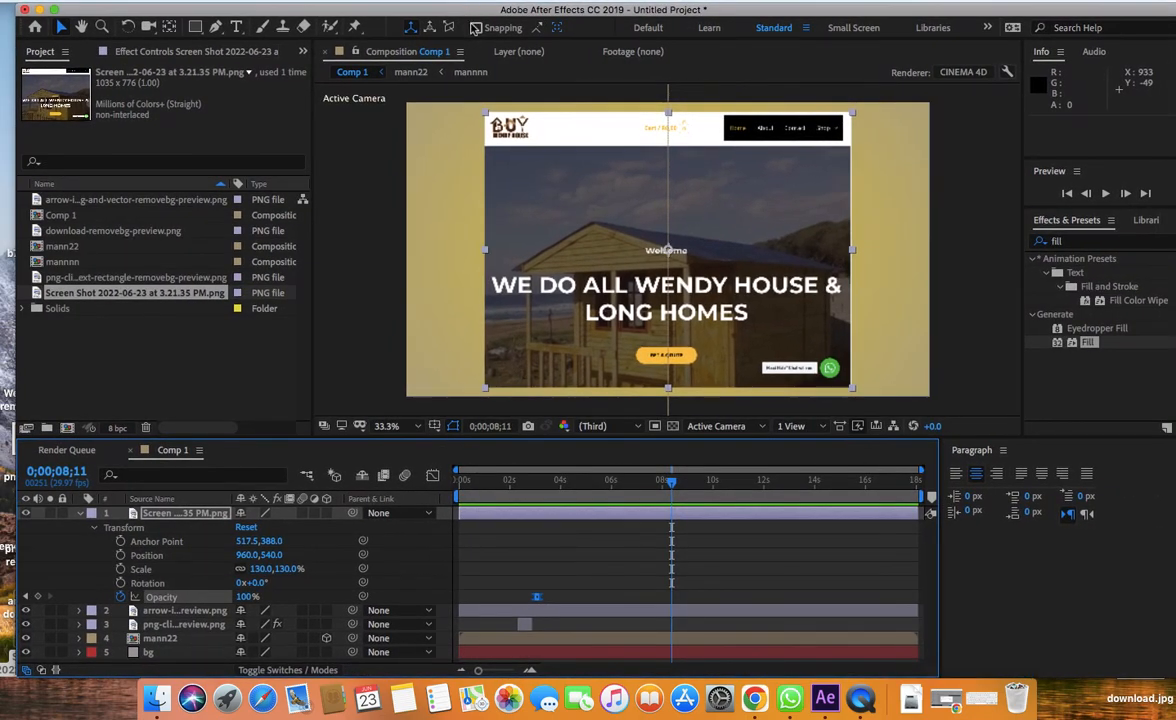